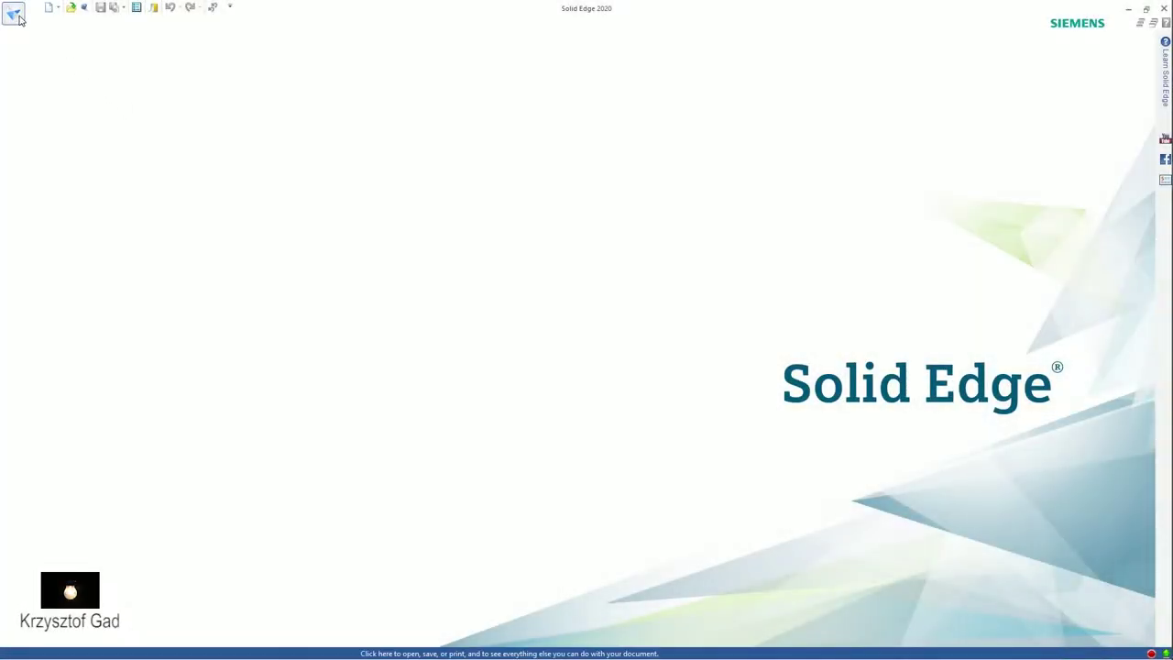
Step: Create a new ISO Metric Part, switch it to Ordered modelling, and start a sketch
left_click(18, 16)
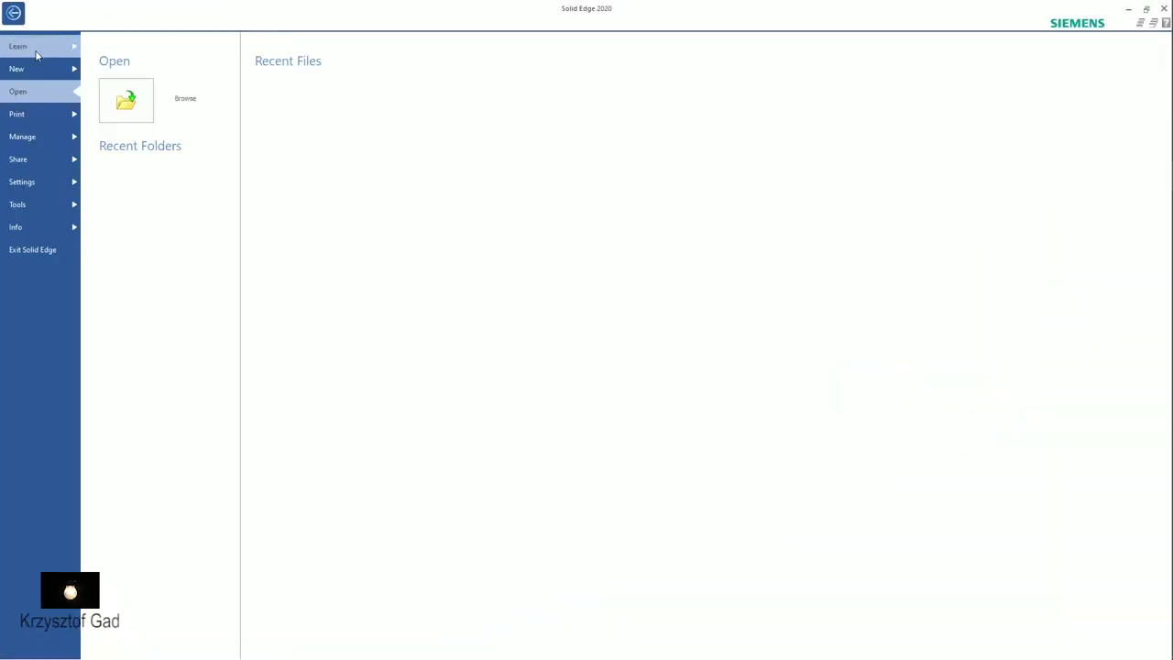
left_click(156, 183)
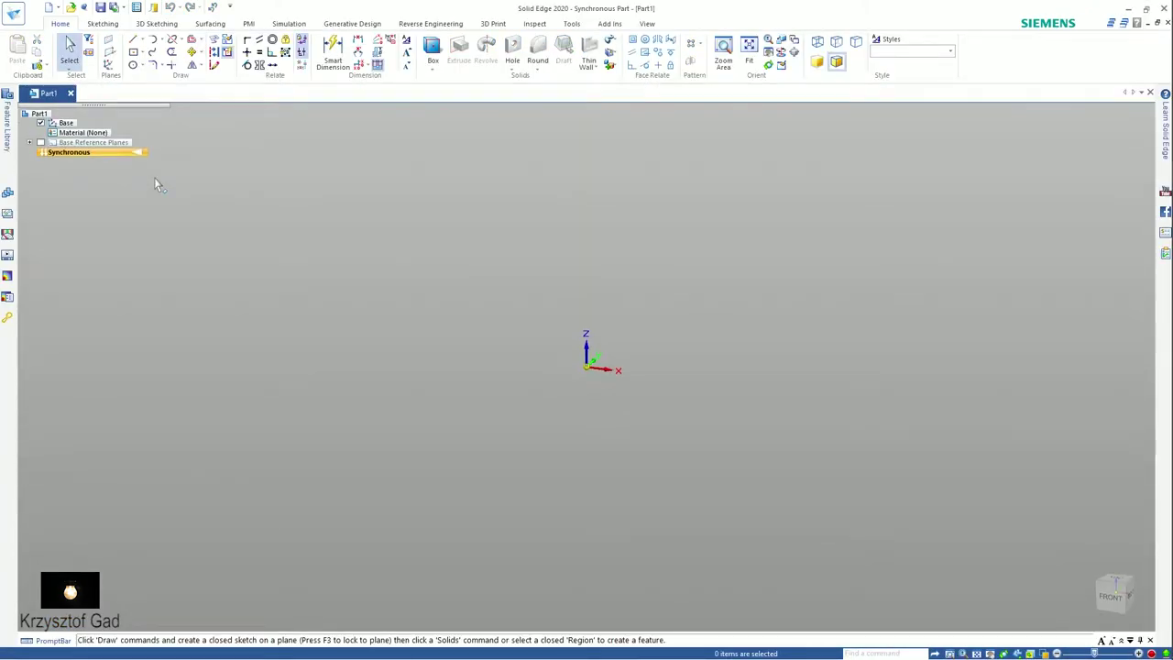
right_click(156, 183)
left_click(192, 375)
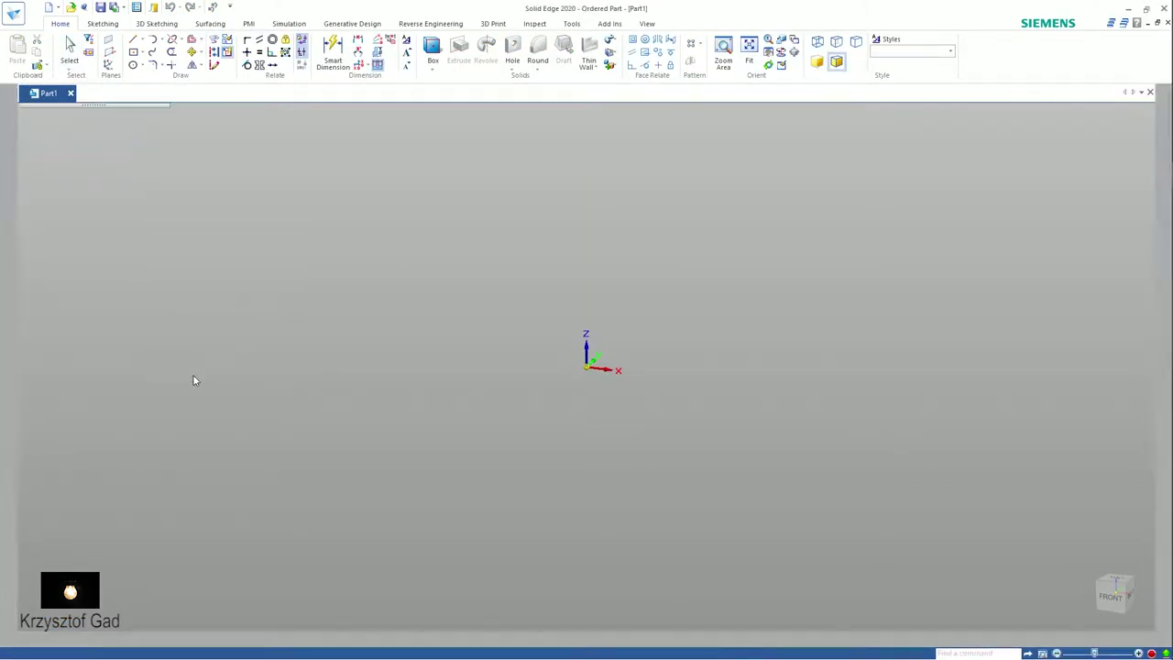
right_click_drag(192, 375, 244, 372)
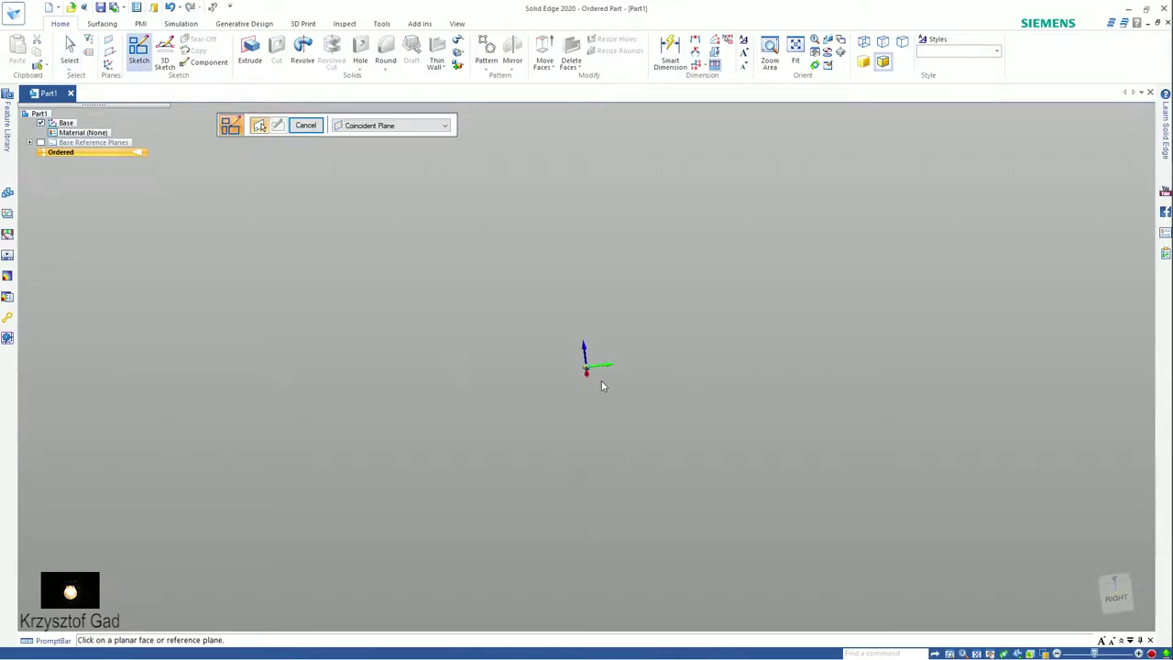
Step: On the reference plane, draw the stepped base lines from the origin out to the wall
left_click(609, 352)
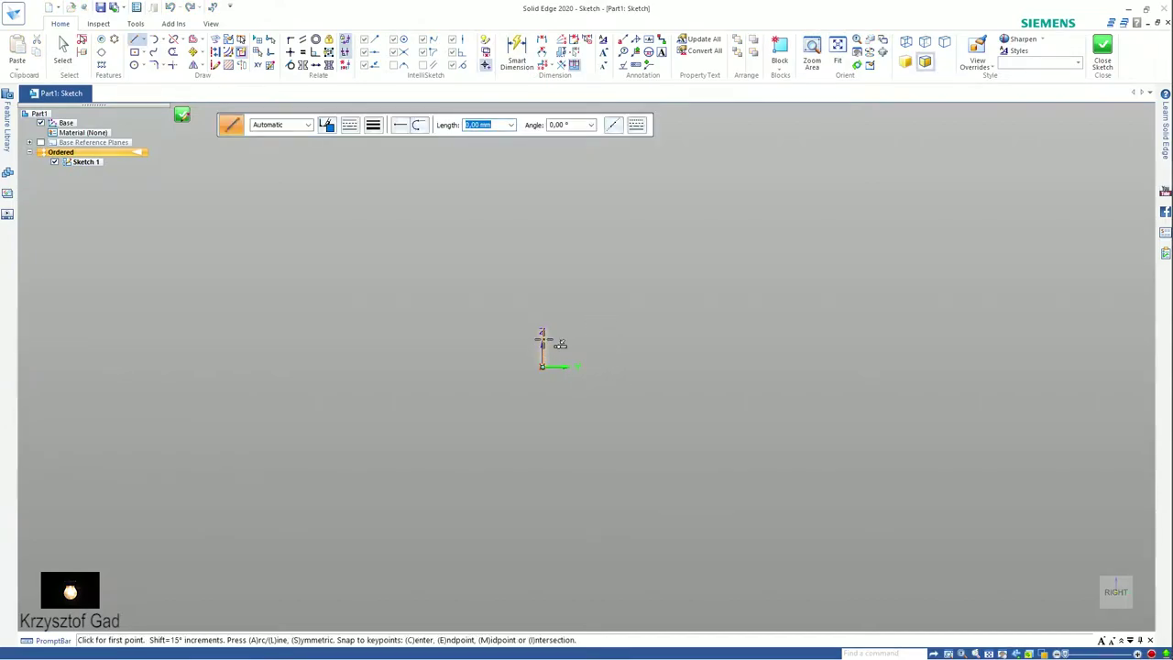
left_click(542, 339)
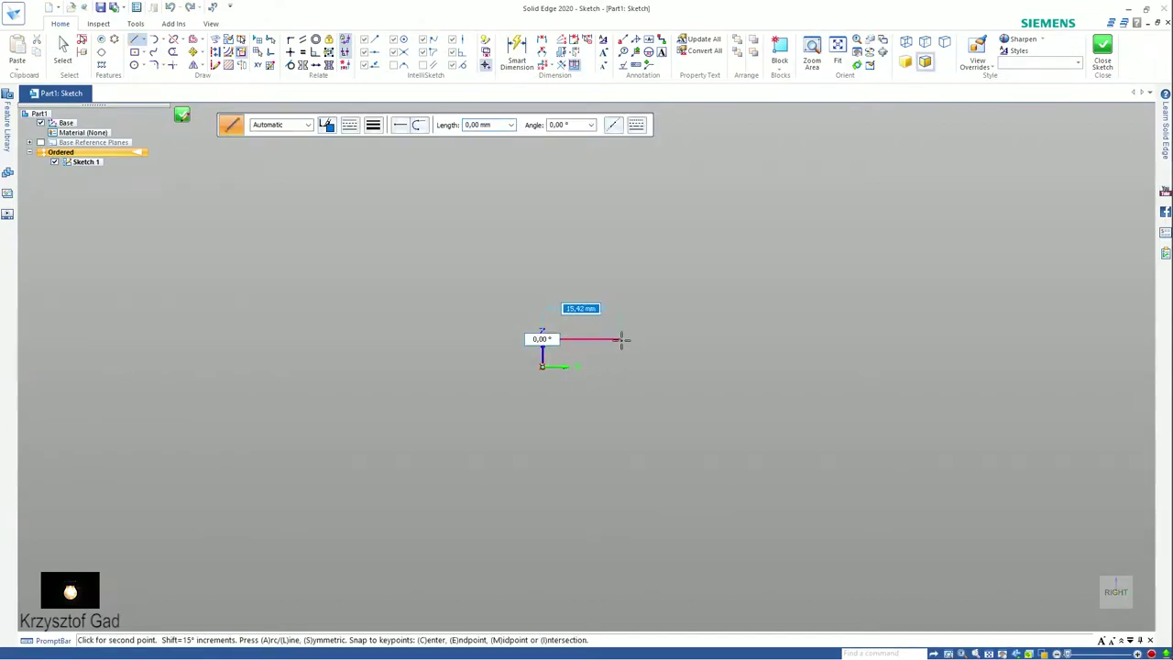
left_click(730, 339)
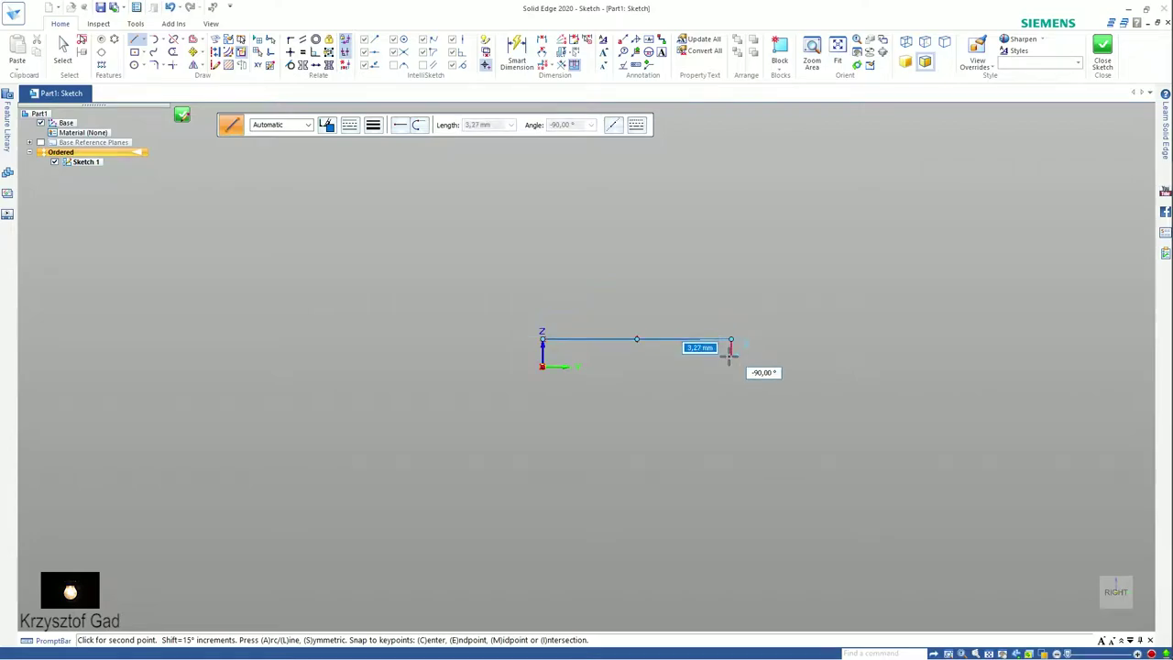
left_click(730, 357)
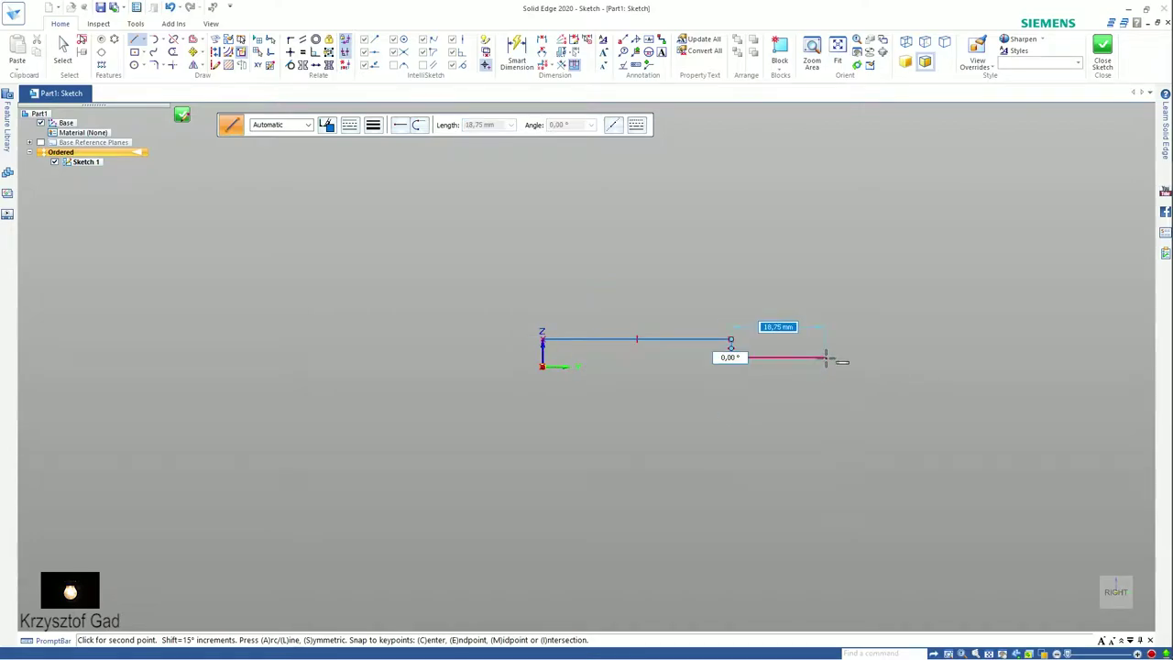
left_click(825, 351)
left_click(825, 339)
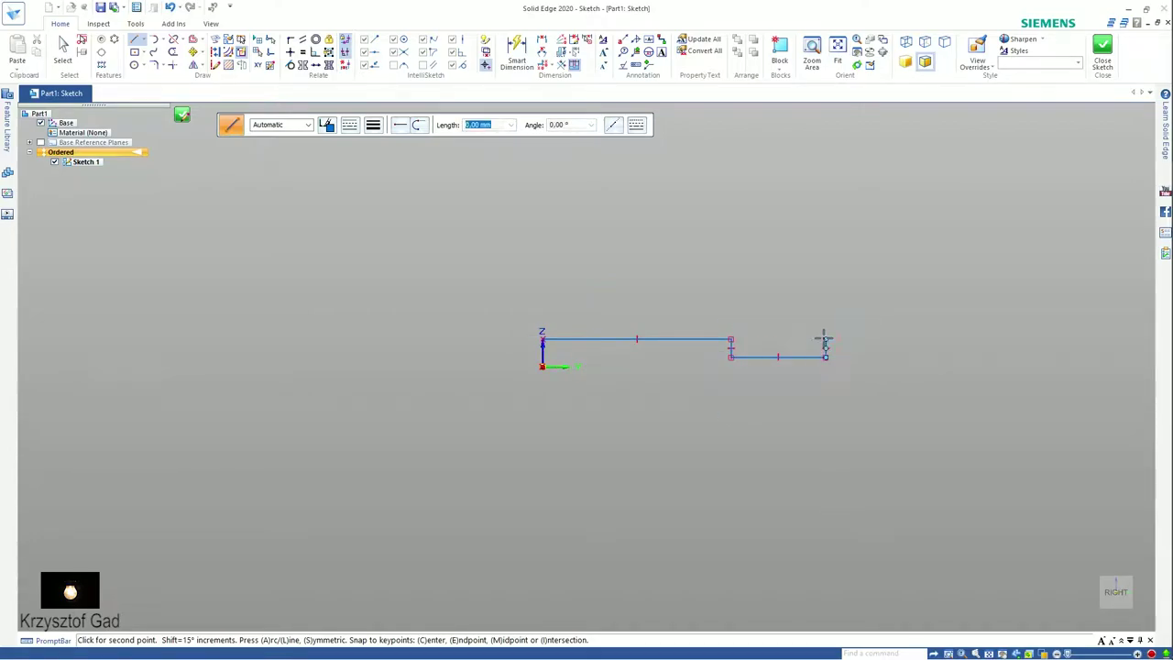
left_click(913, 338)
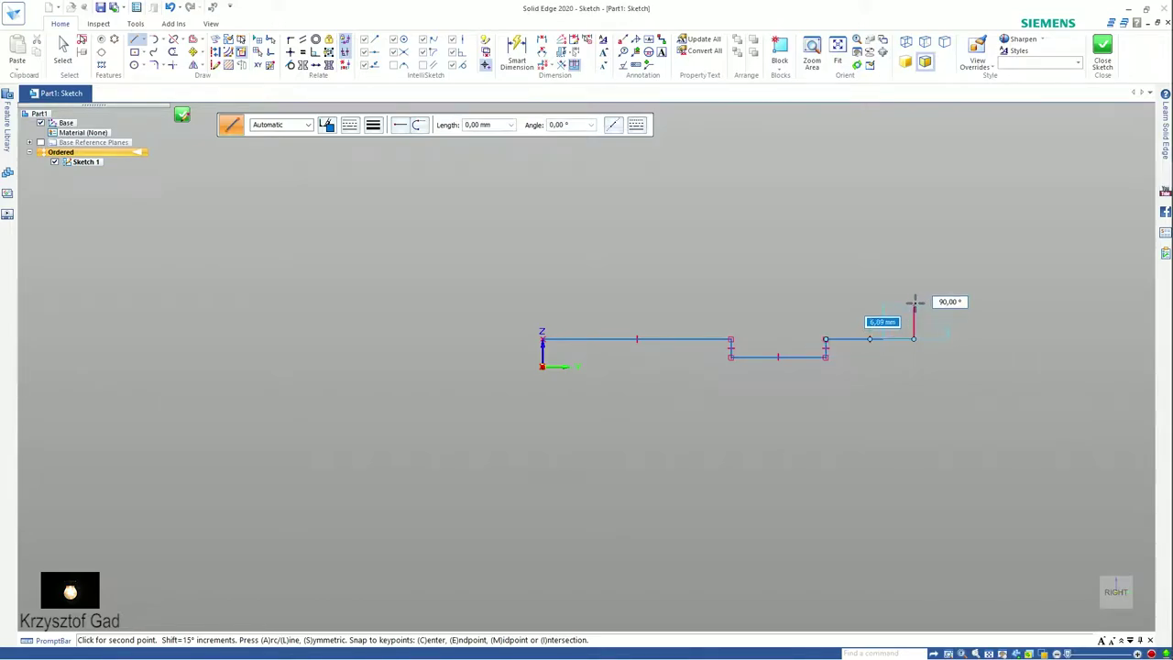
left_click(903, 299)
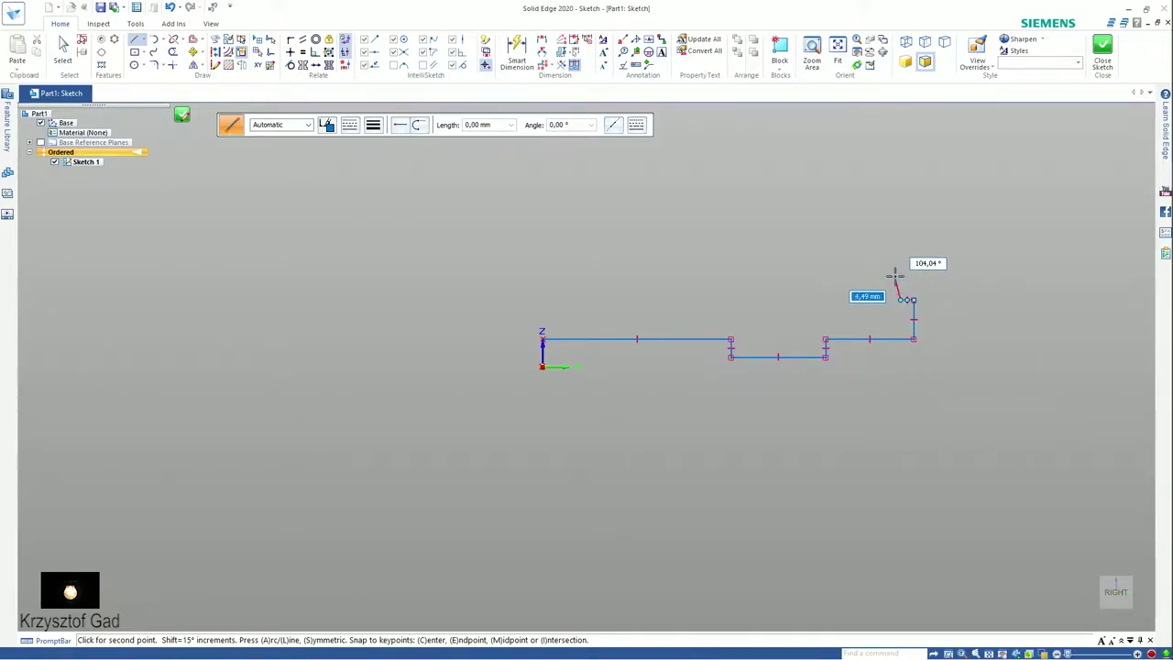
left_click(900, 253)
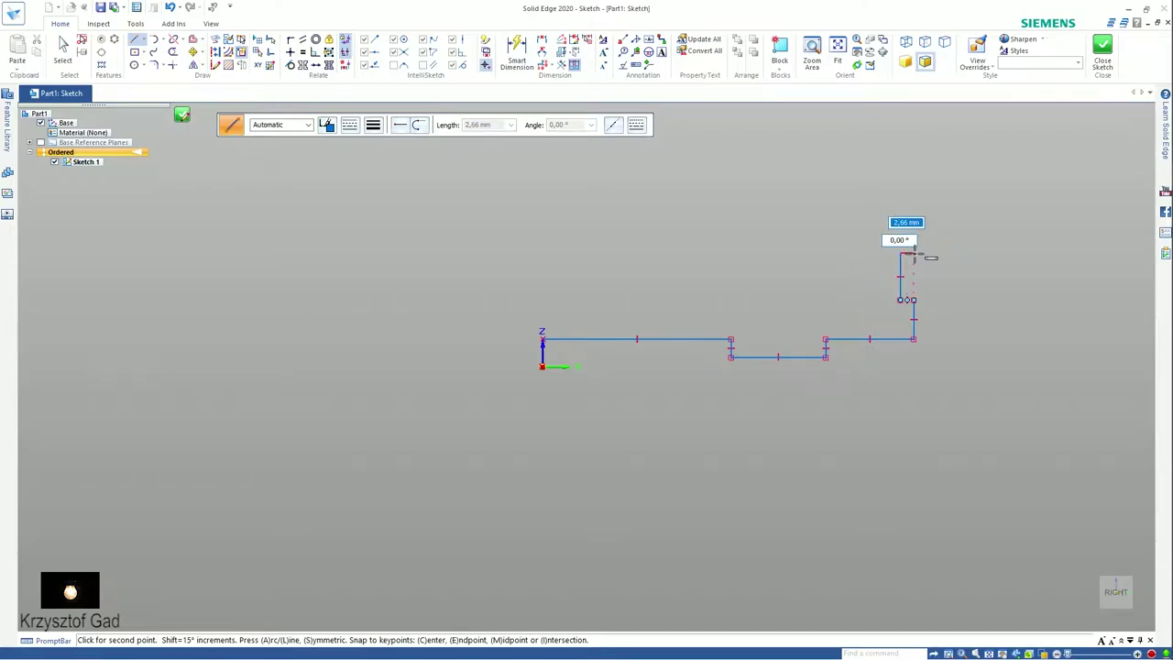
Step: Add the wall jog, tall vertical wall and short top segment, then end the line chain
left_click(913, 253)
scroll(902, 209, "down", 2)
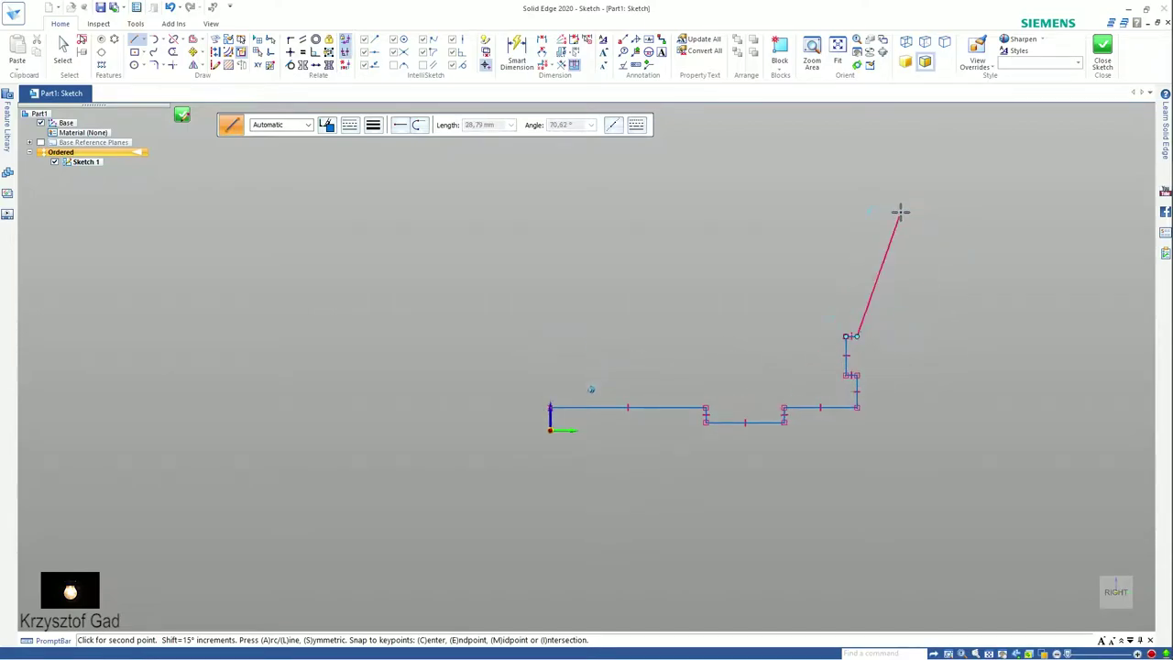
scroll(846, 217, "down", 2)
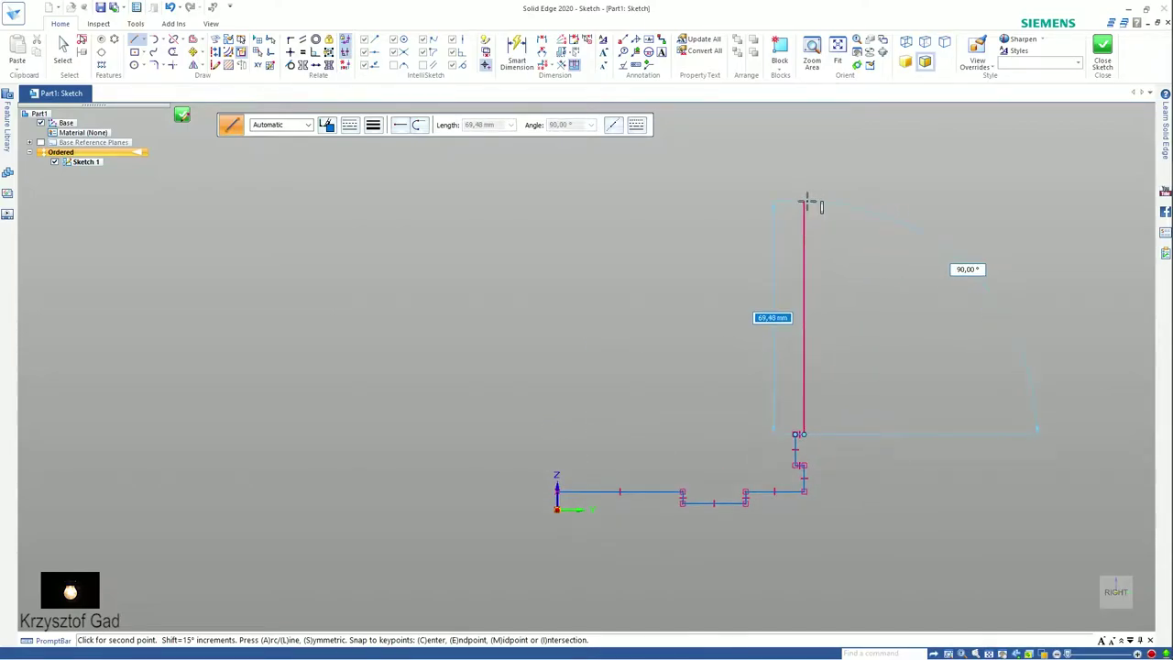
left_click(804, 202)
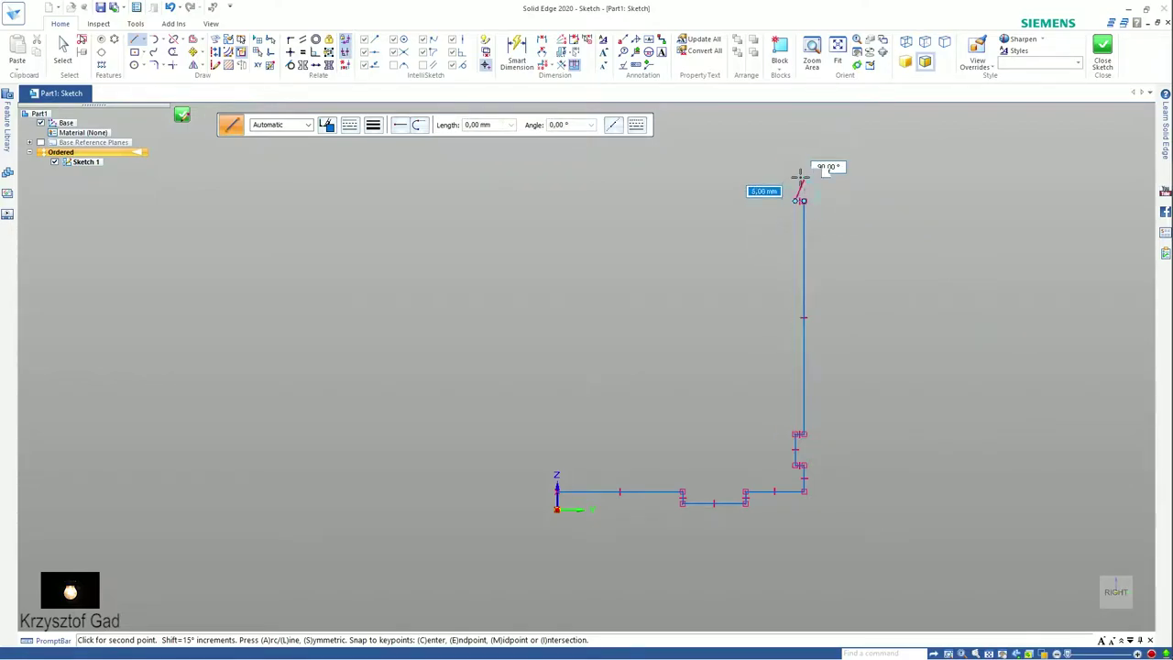
left_click(797, 165)
right_click(833, 159)
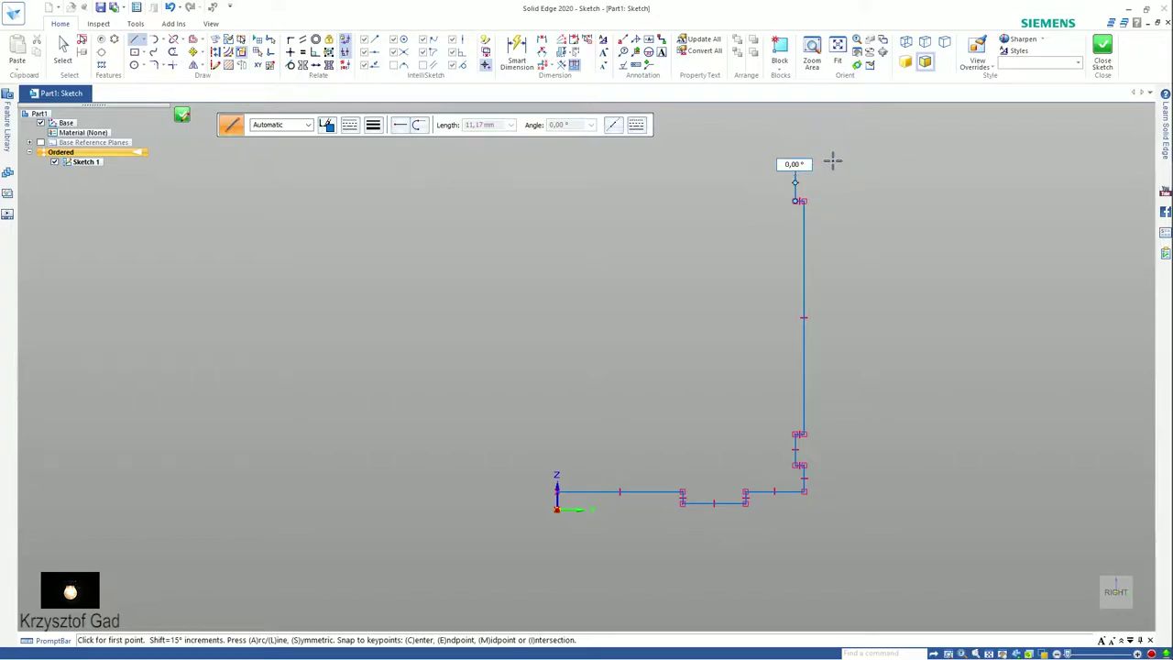
right_click(831, 160)
left_click(806, 152)
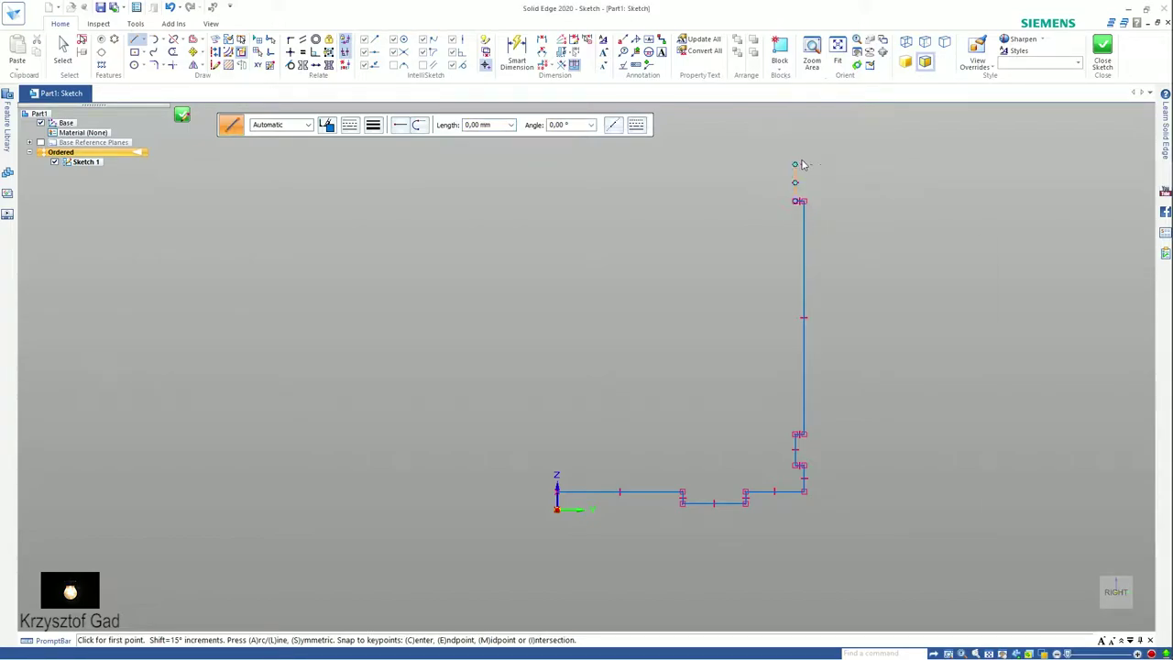
Step: Dimension the wall's top segment (11) and the two short verticals (10 and 1)
left_click(841, 184)
type("11")
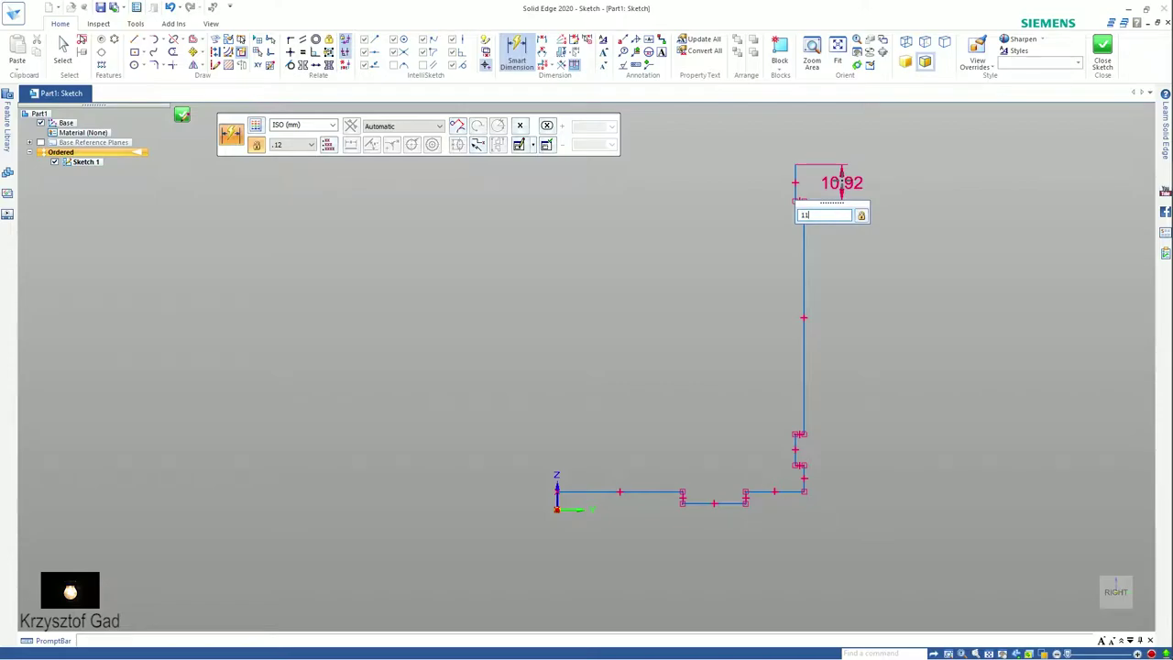
key("Return")
scroll(693, 464, "up", 2)
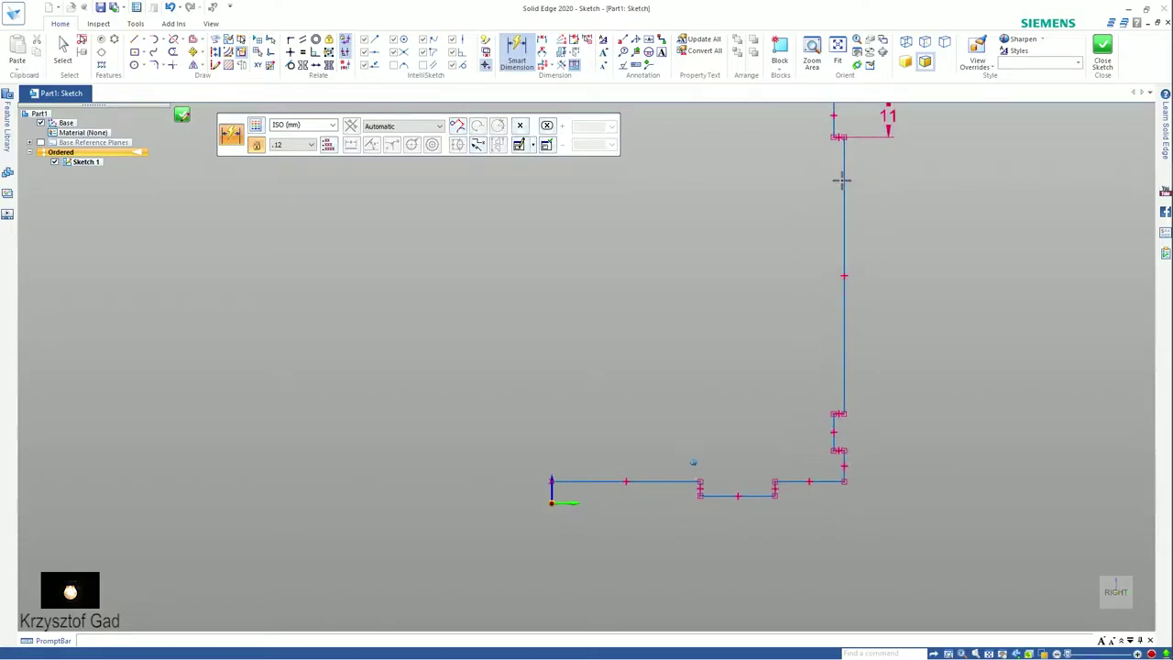
left_click(839, 432)
left_click(887, 431)
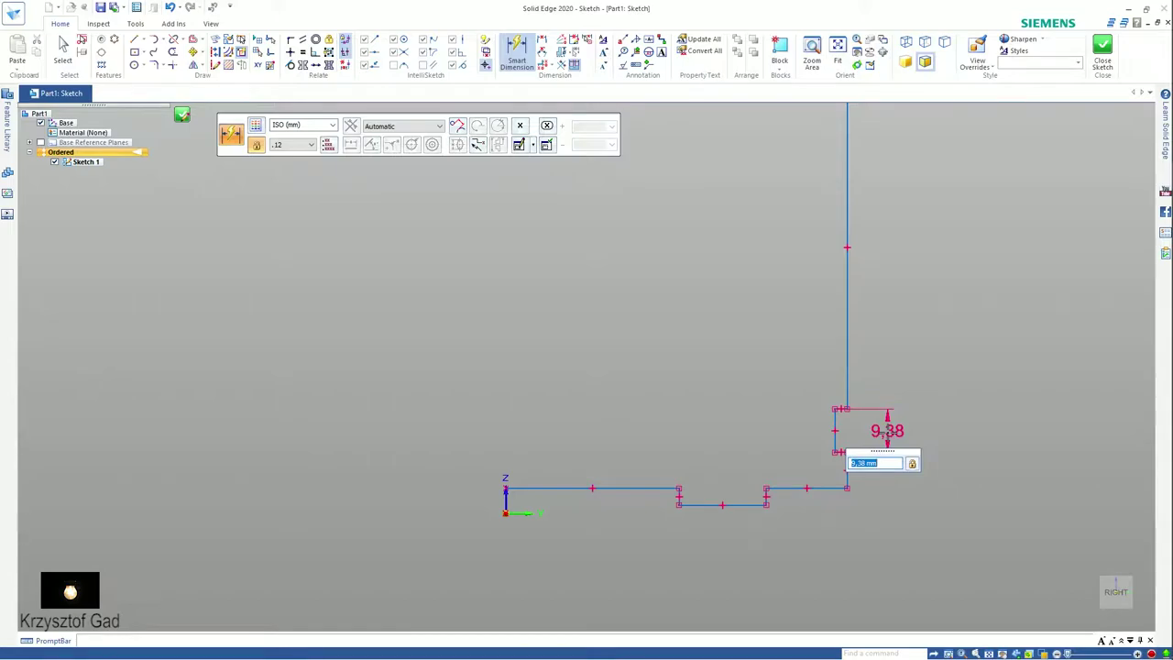
type("10")
key("Return")
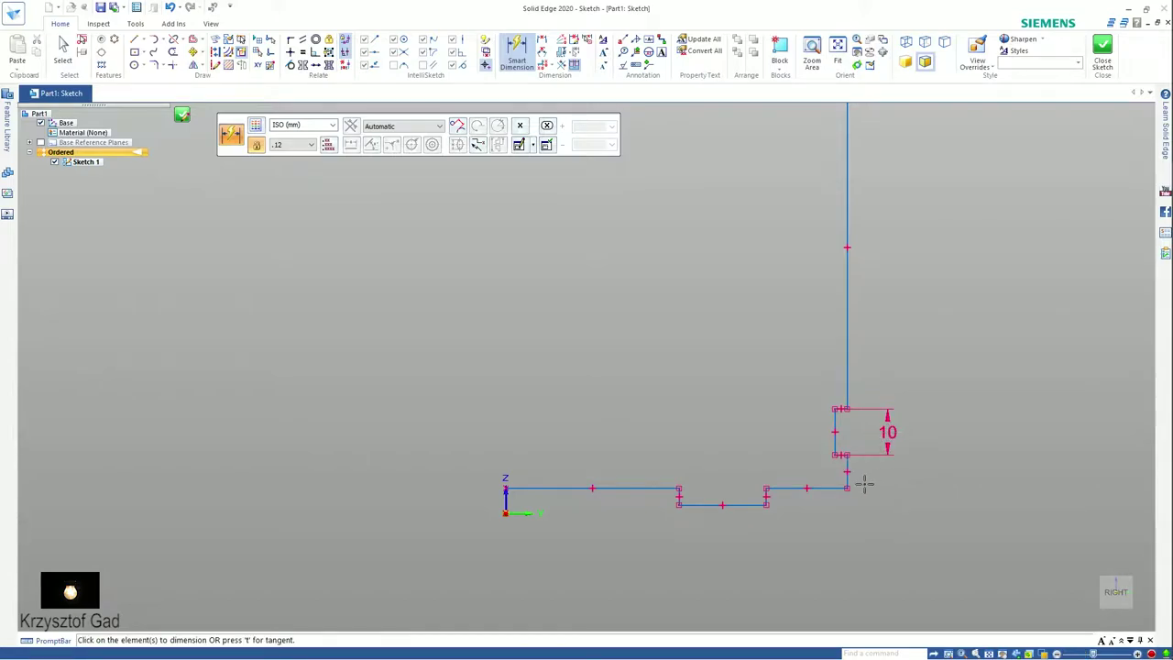
left_click(849, 476)
left_click(875, 472)
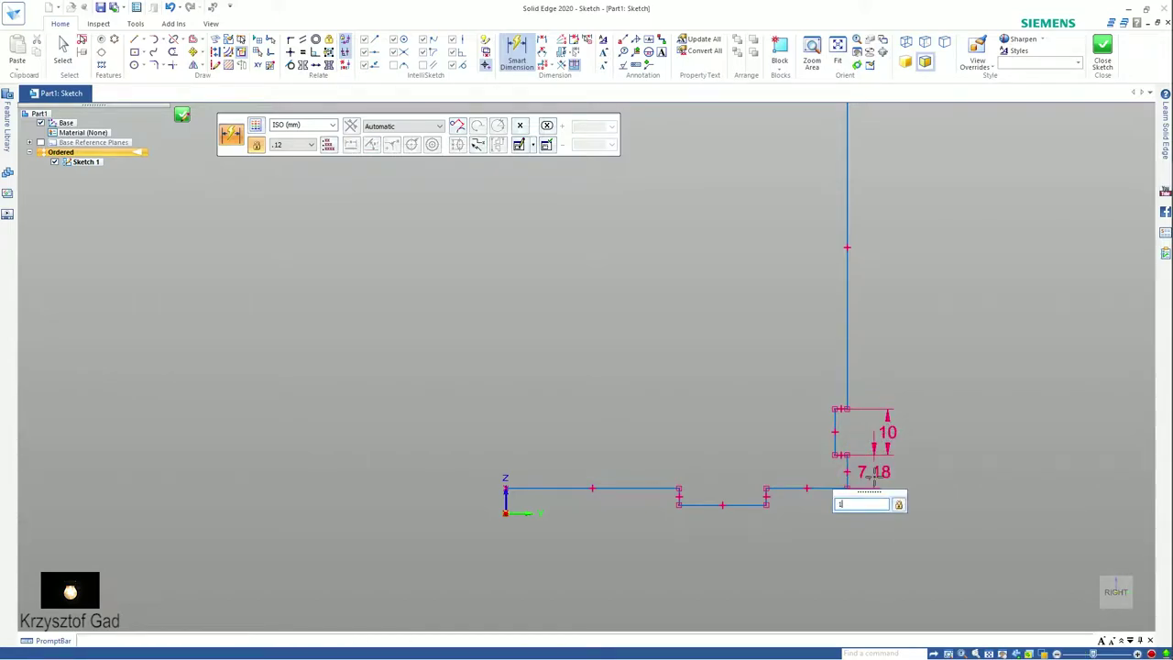
key("Return")
Step: Set the wall jog width to 3 and the overall profile height to 160
scroll(850, 474, "up", 5)
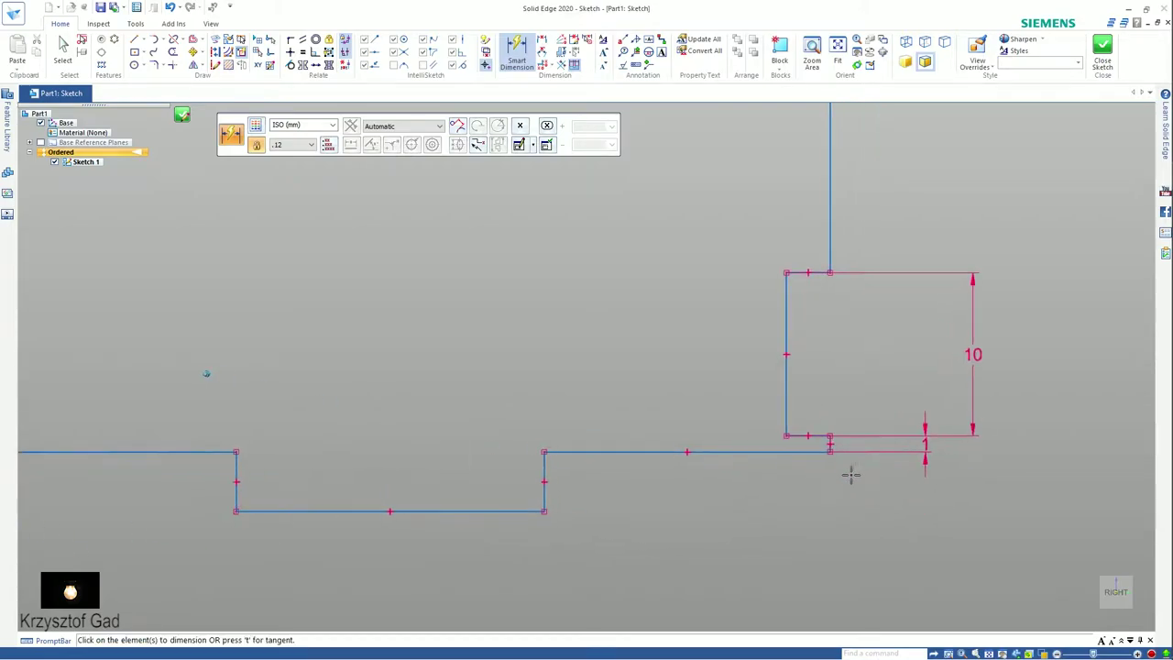
left_click(806, 435)
scroll(806, 541, "down", 2)
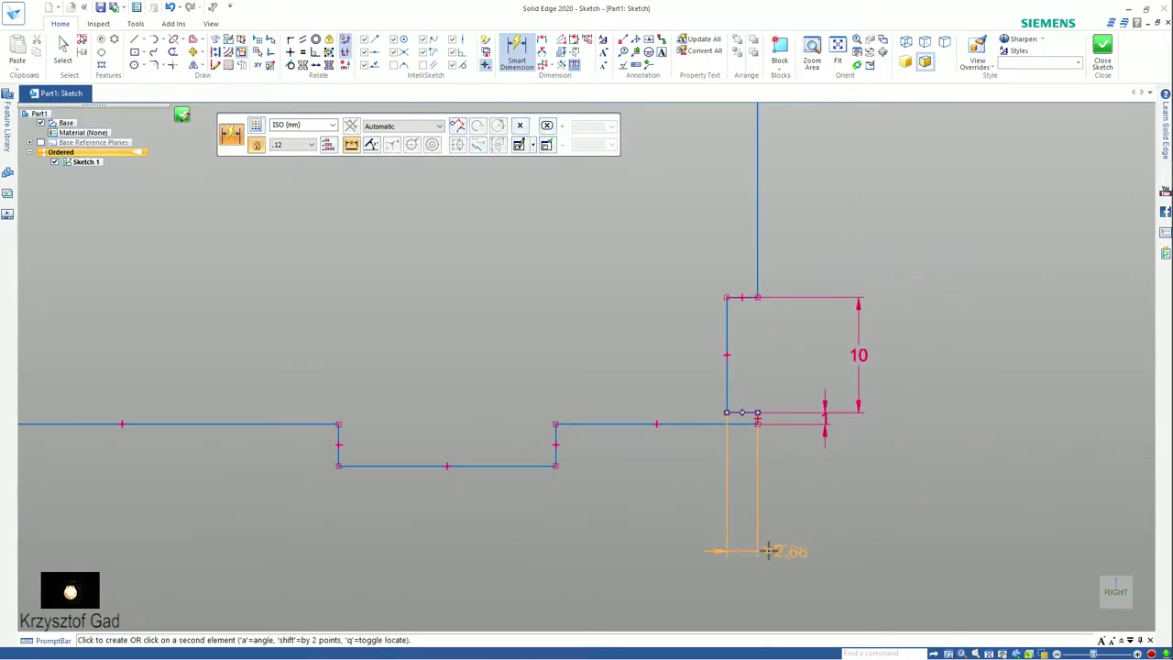
left_click(810, 545)
type("3")
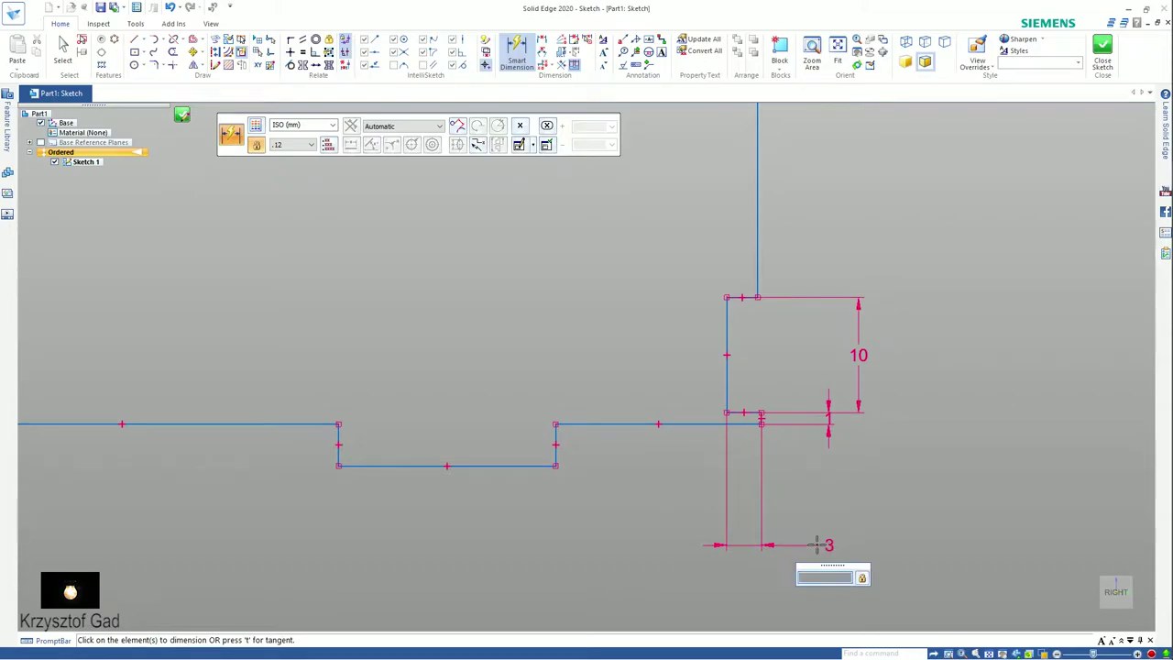
key("Return")
scroll(806, 540, "down", 3)
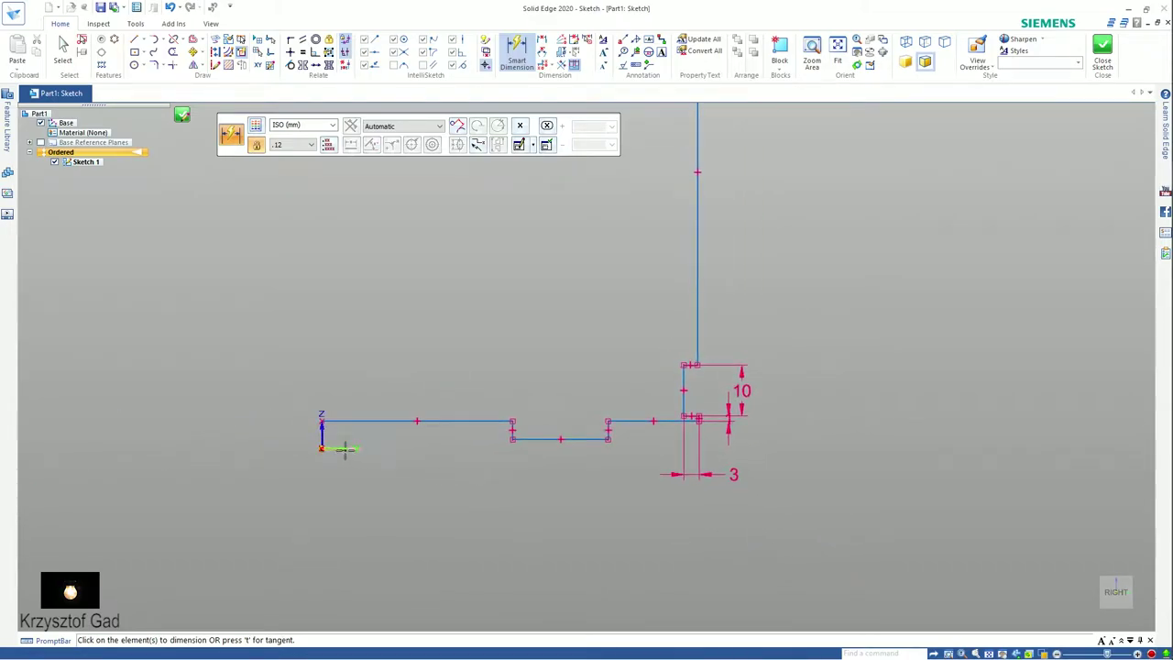
left_click(345, 449)
scroll(618, 403, "down", 1)
scroll(669, 218, "down", 1)
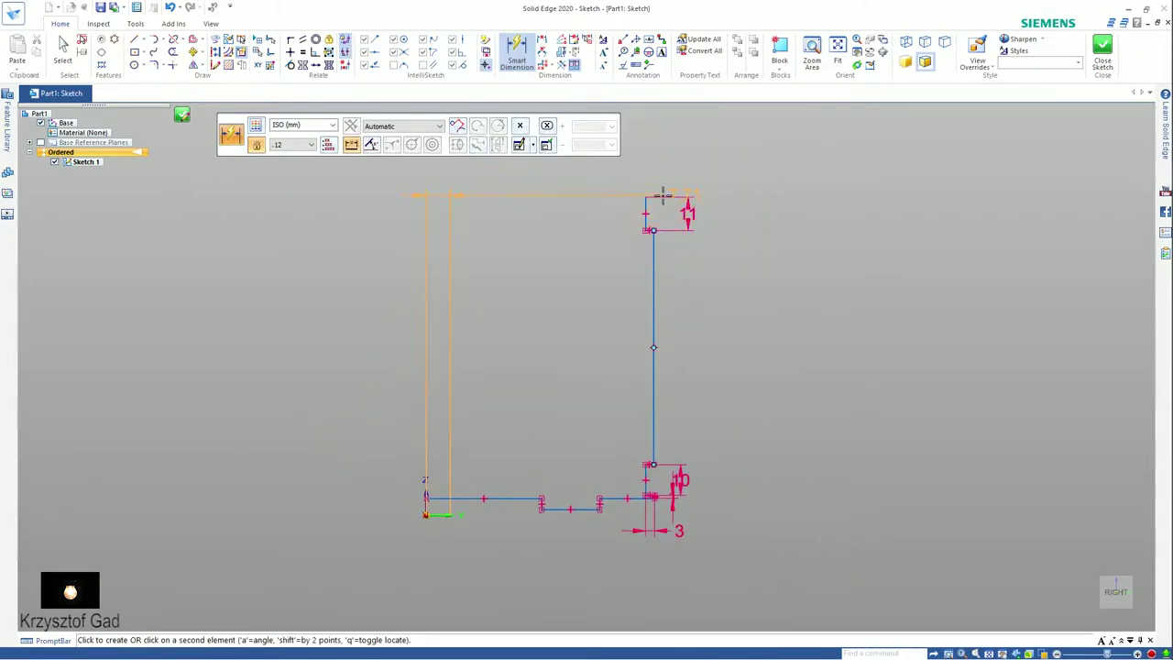
left_click(646, 198)
left_click(790, 262)
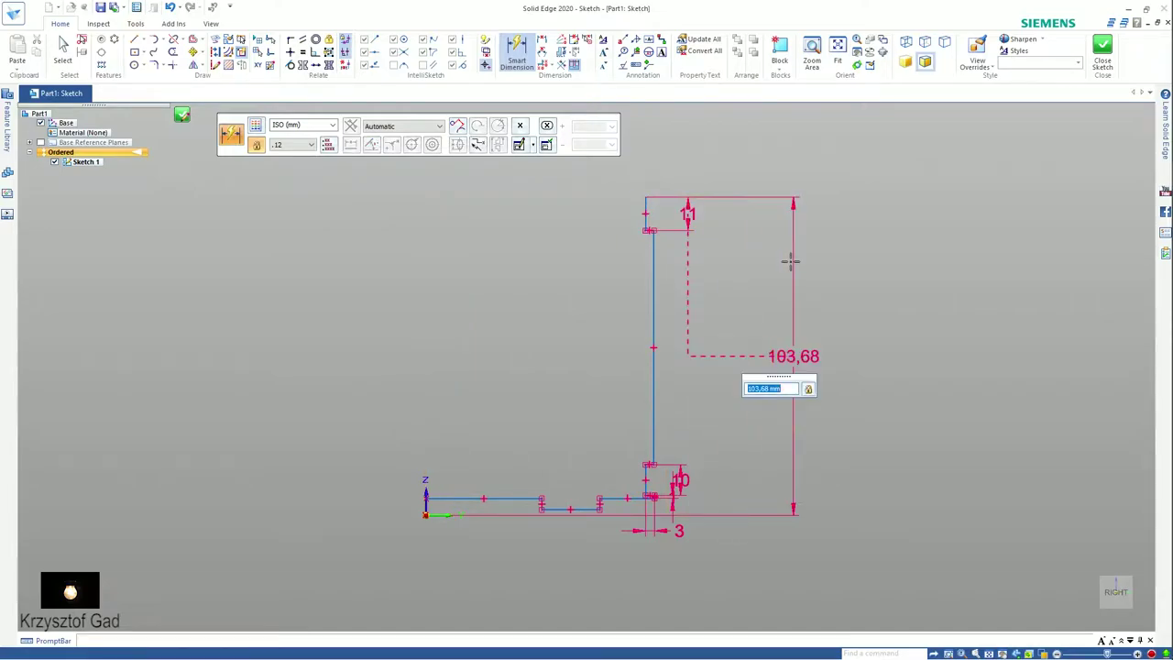
type("160")
key("Return")
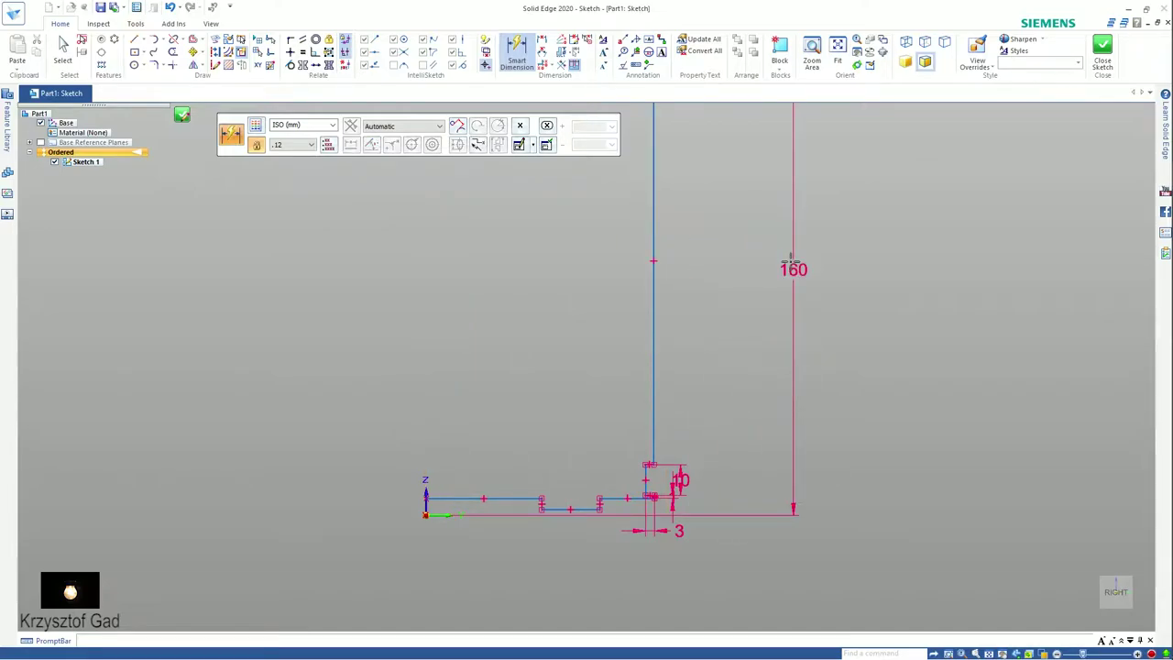
Step: Dimension the profile's overall width from the origin as 74
scroll(556, 354, "up", 2)
scroll(791, 262, "up", 2)
scroll(785, 398, "up", 2)
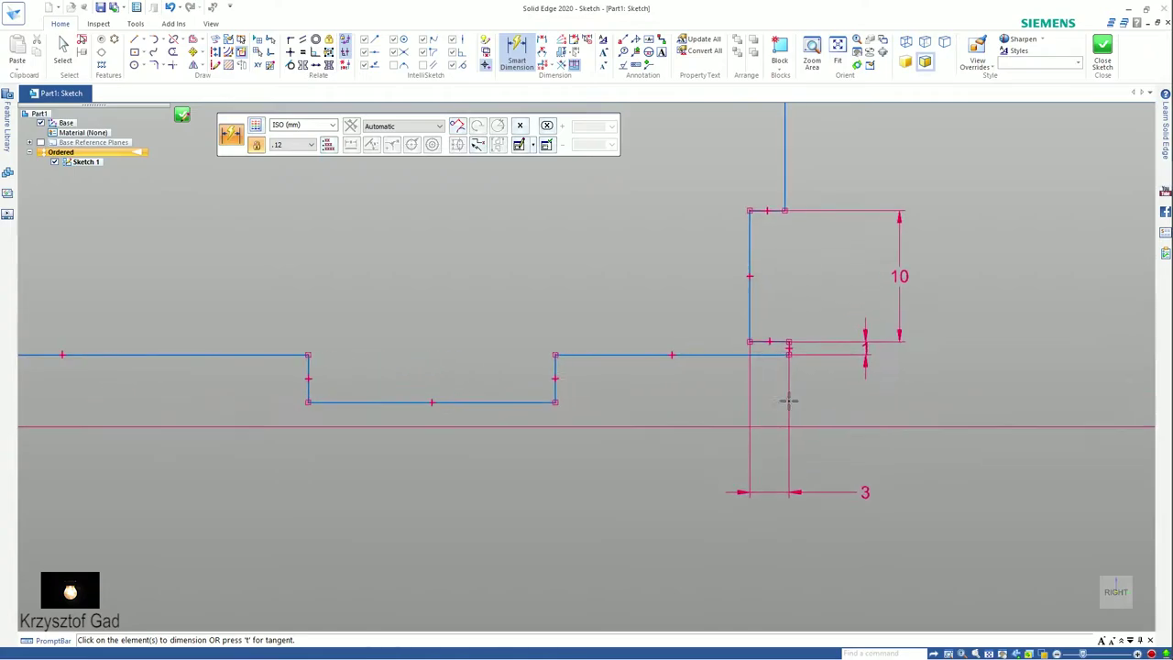
scroll(812, 372, "up", 4)
scroll(846, 327, "up", 1)
left_click(845, 320)
scroll(539, 461, "down", 3)
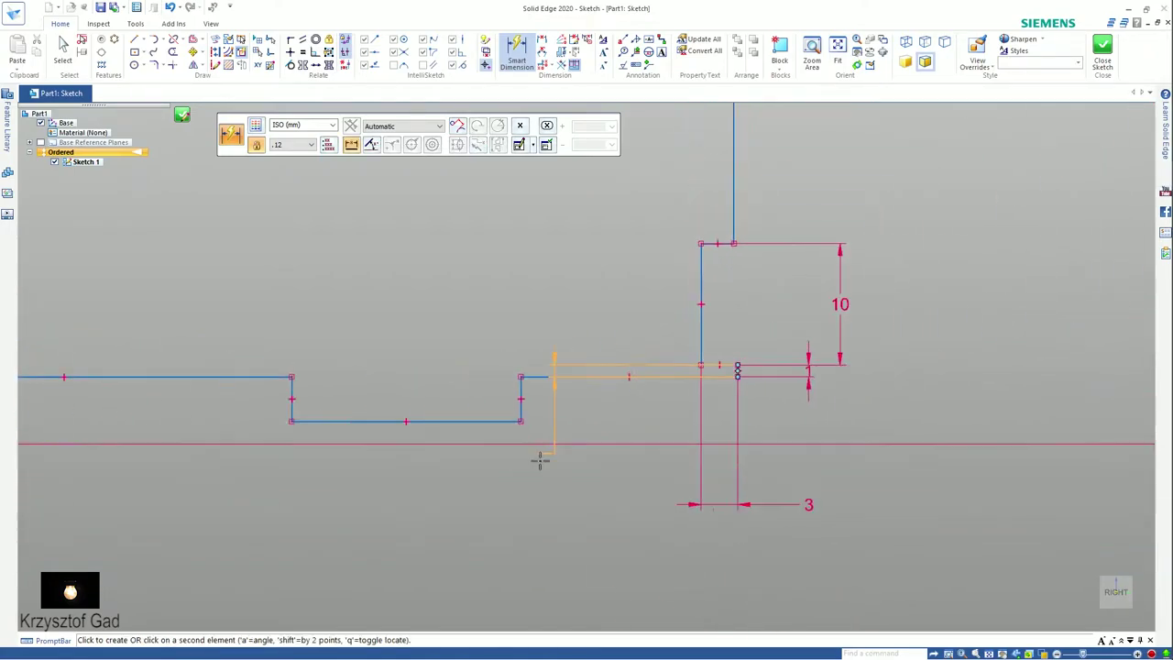
scroll(479, 419, "down", 2)
left_click(406, 397)
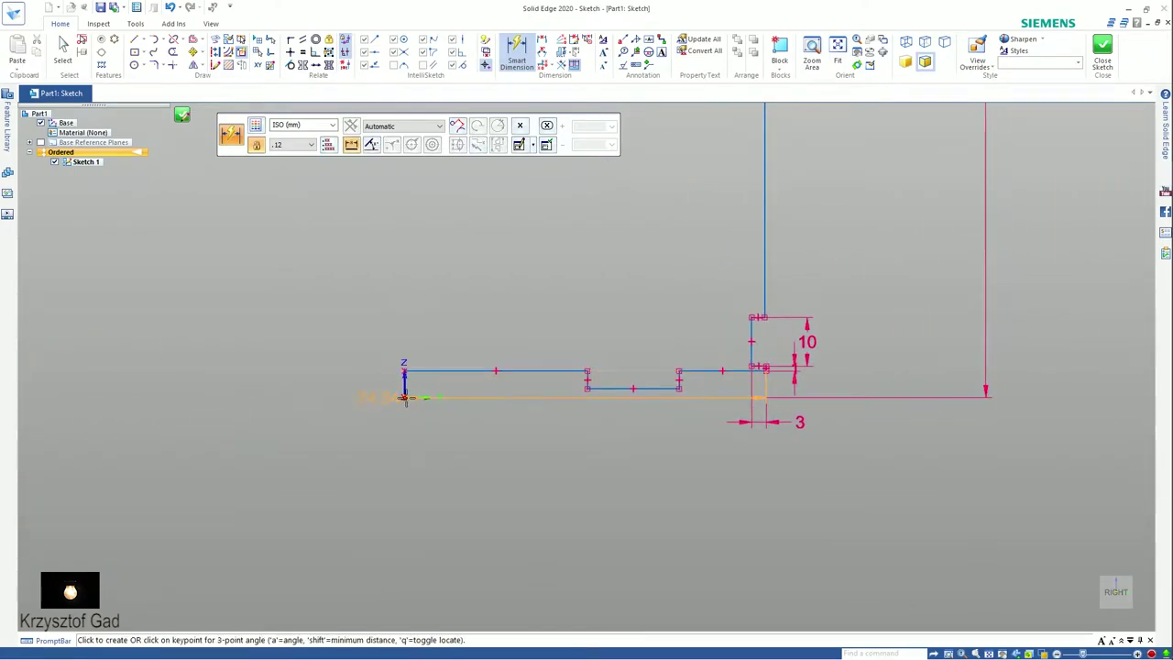
left_click(588, 487)
type("7")
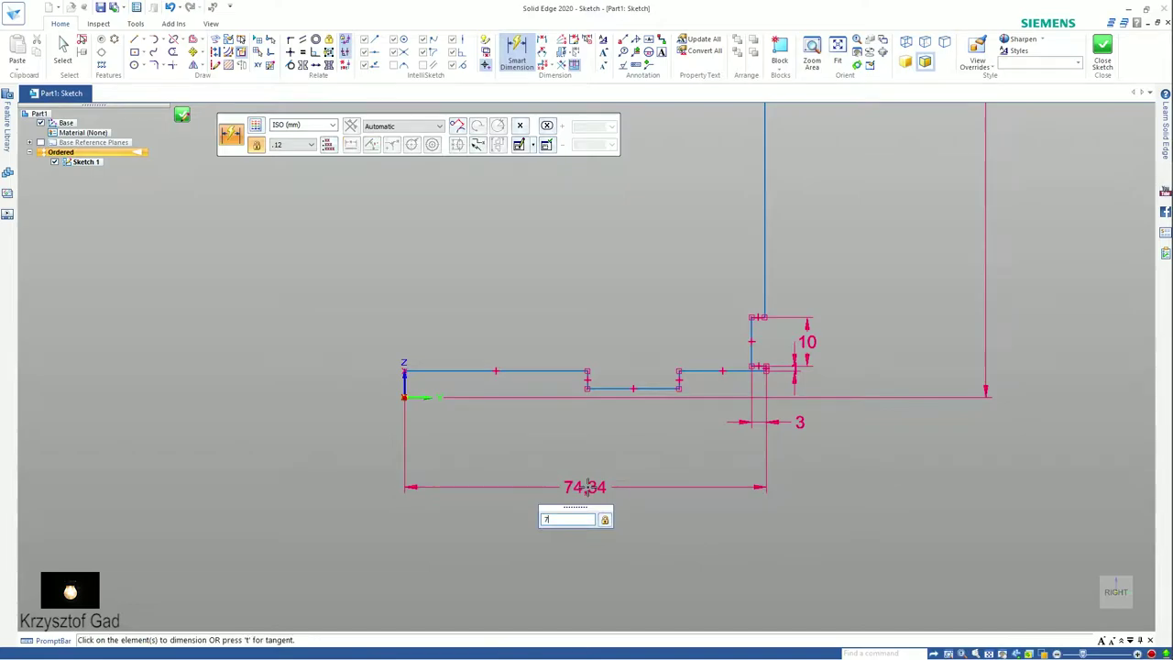
type("4")
key("Return")
Step: Set the recess depth to 3 and the base height to 4
scroll(605, 458, "up", 1)
scroll(669, 422, "up", 3)
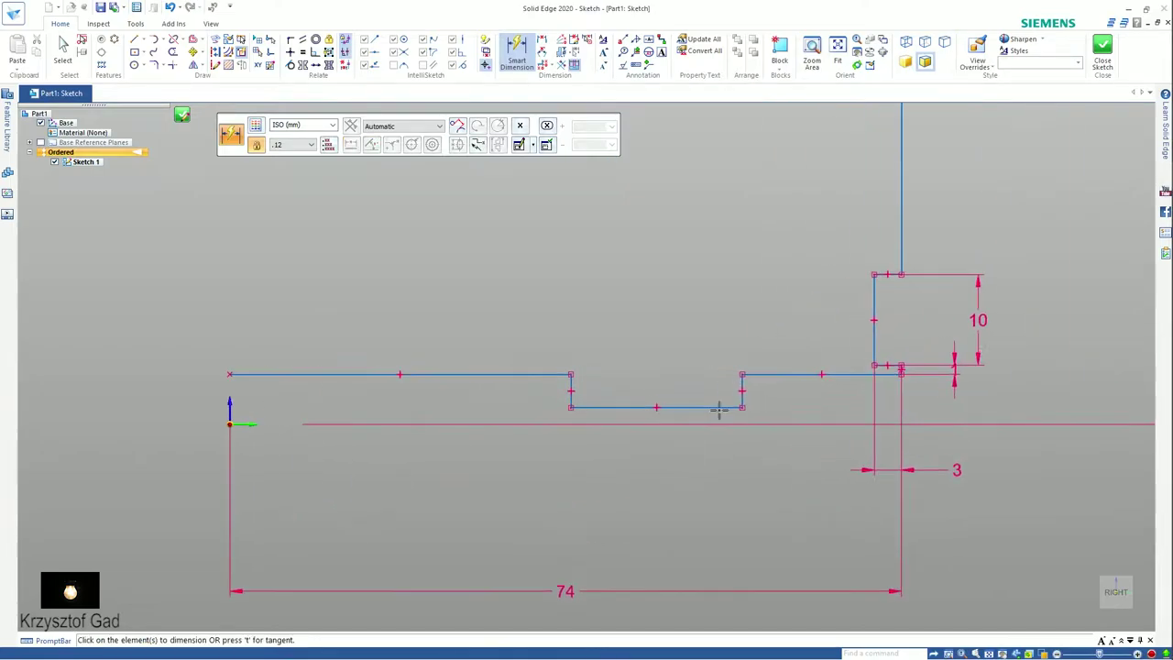
left_click(571, 392)
left_click(510, 392)
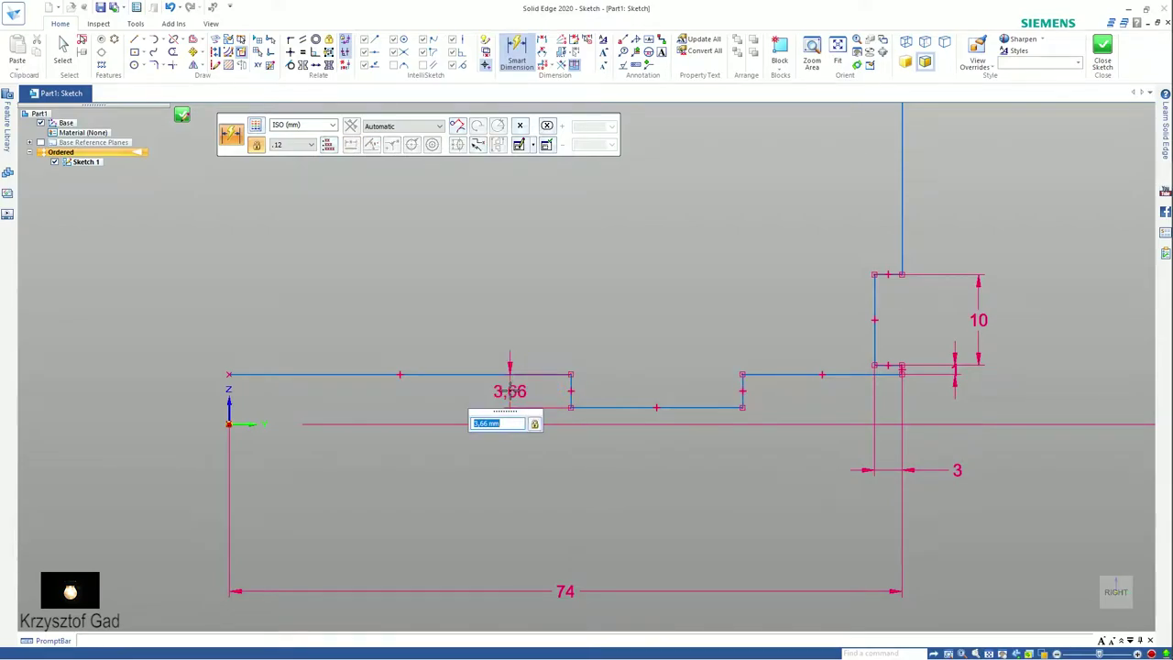
type("3")
key("Return")
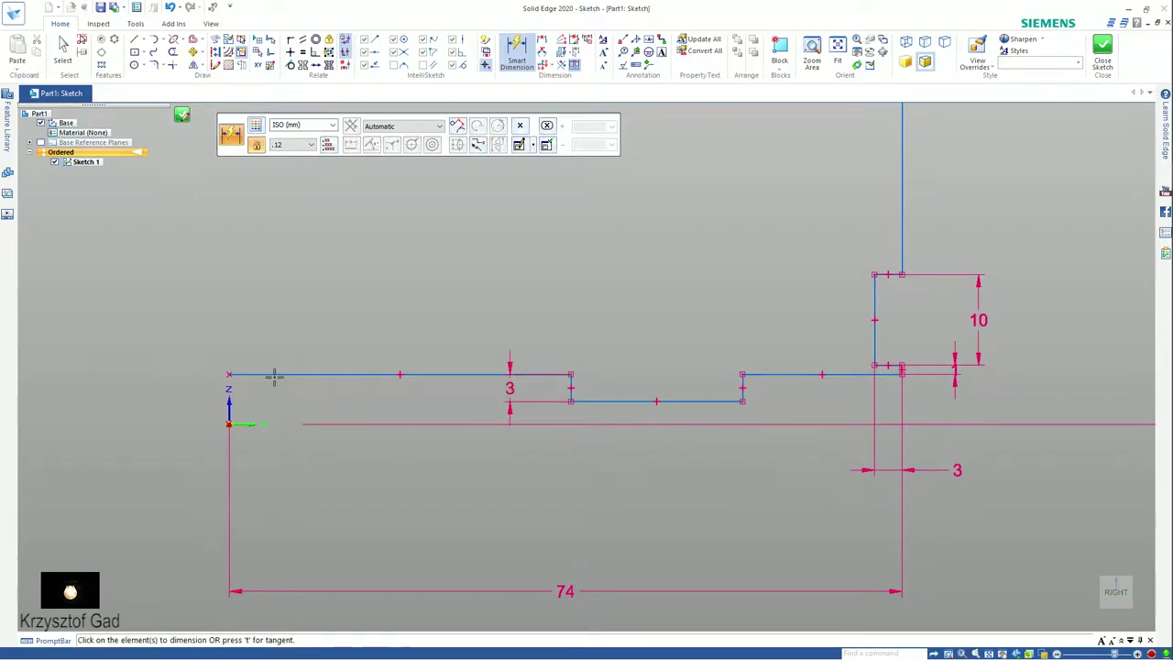
left_click(272, 373)
left_click(236, 423)
left_click(190, 407)
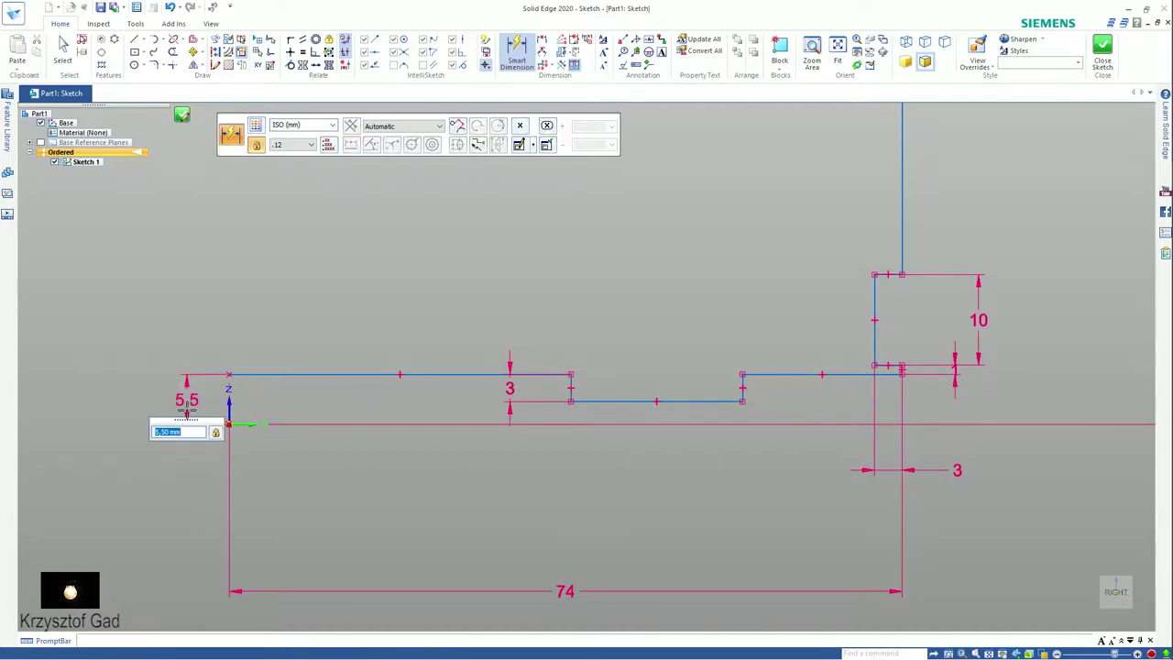
type("4")
key("Return")
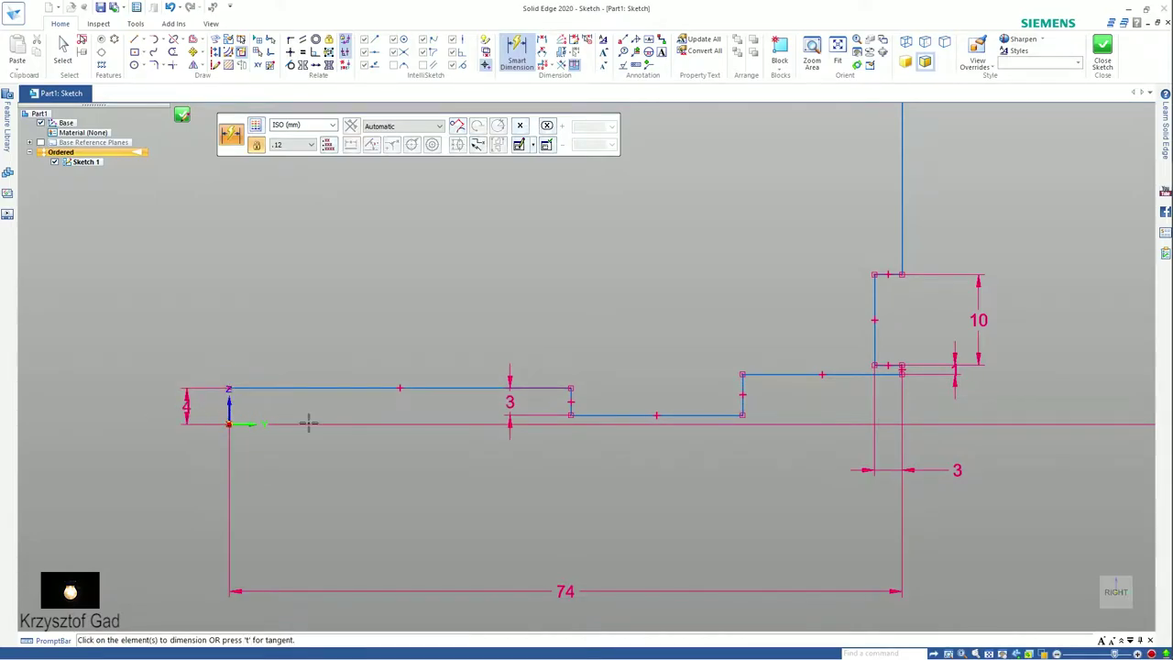
Step: Dimension the recess edges from the left side at 31 and 59
left_click(570, 403)
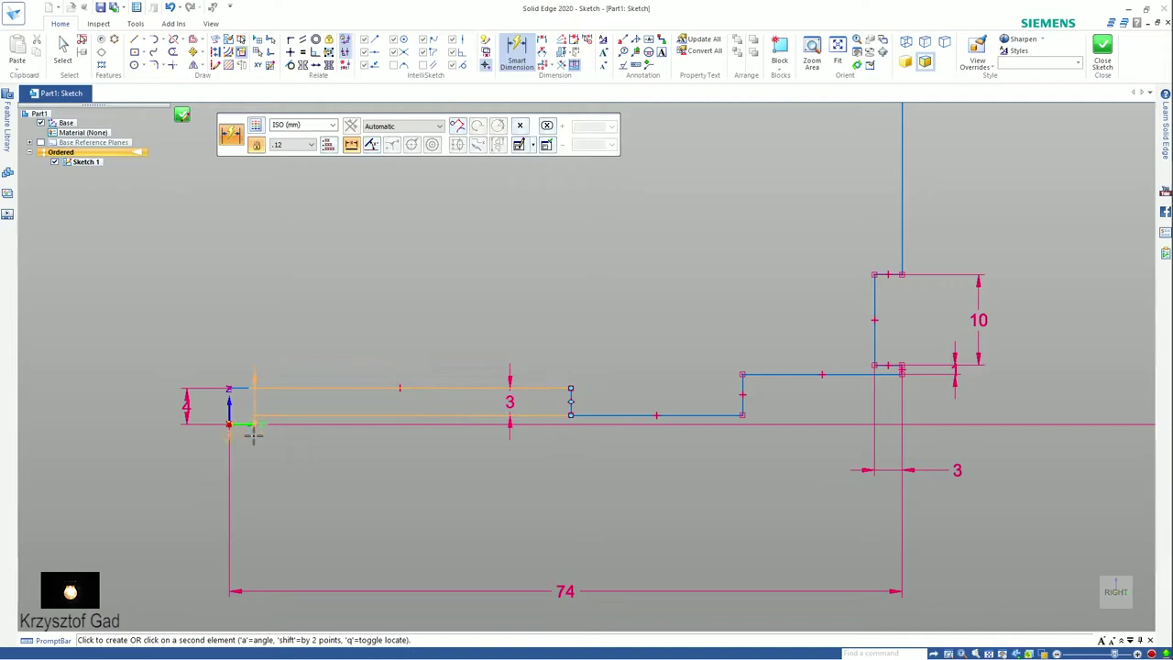
left_click(230, 423)
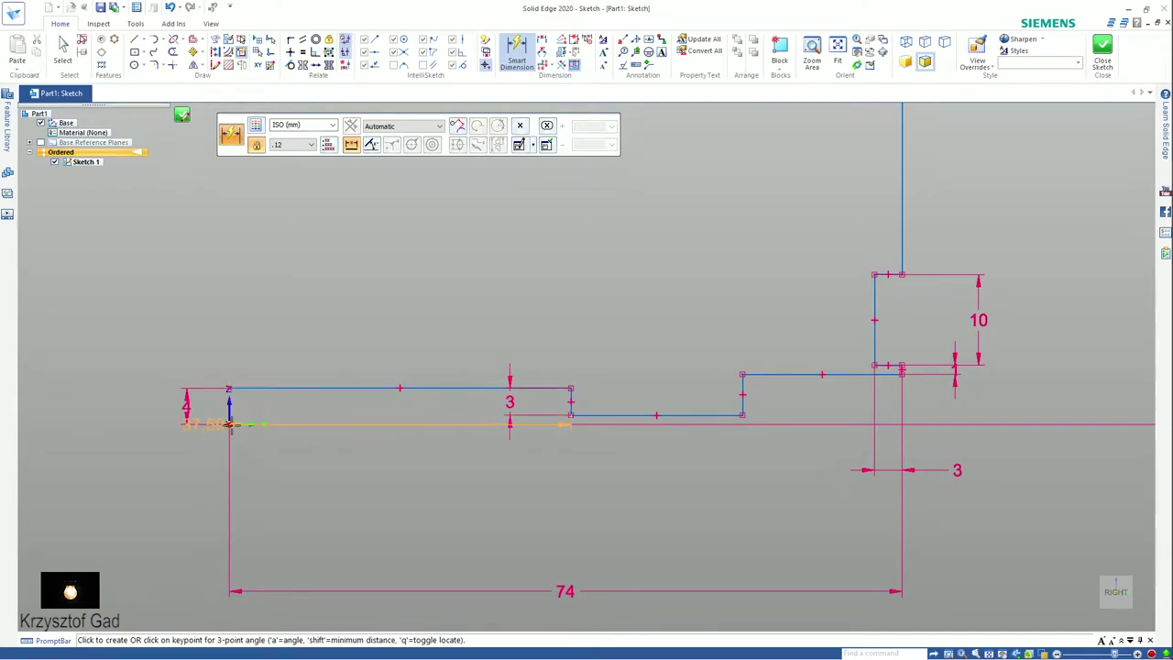
left_click(333, 473)
type("31")
key("Return")
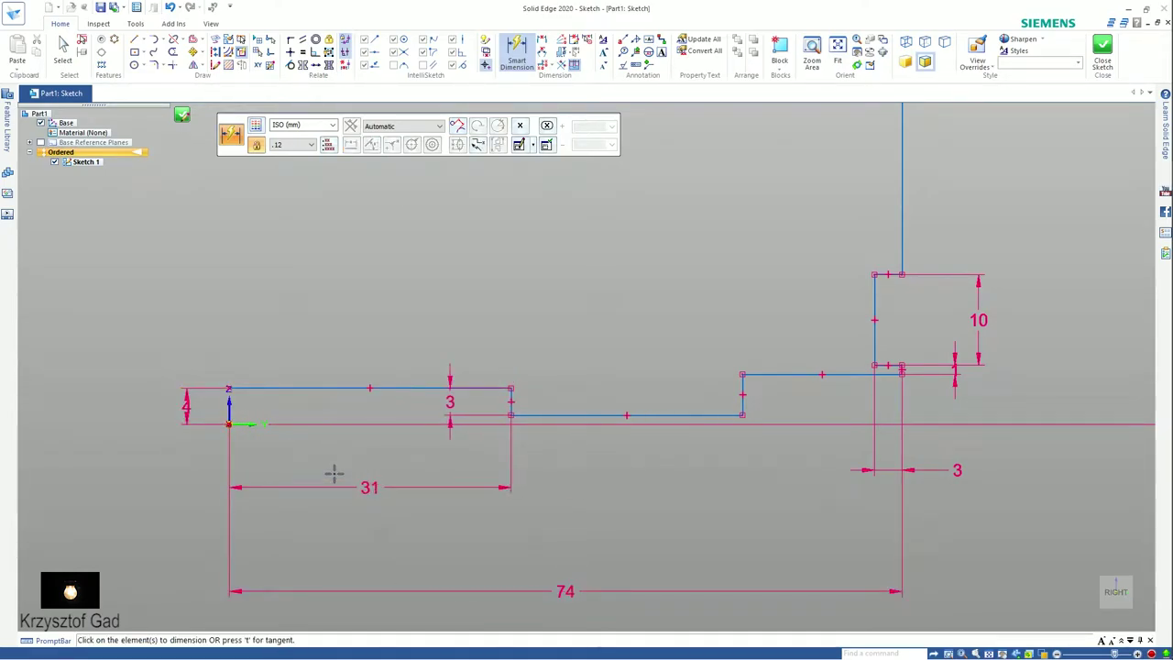
left_click(229, 403)
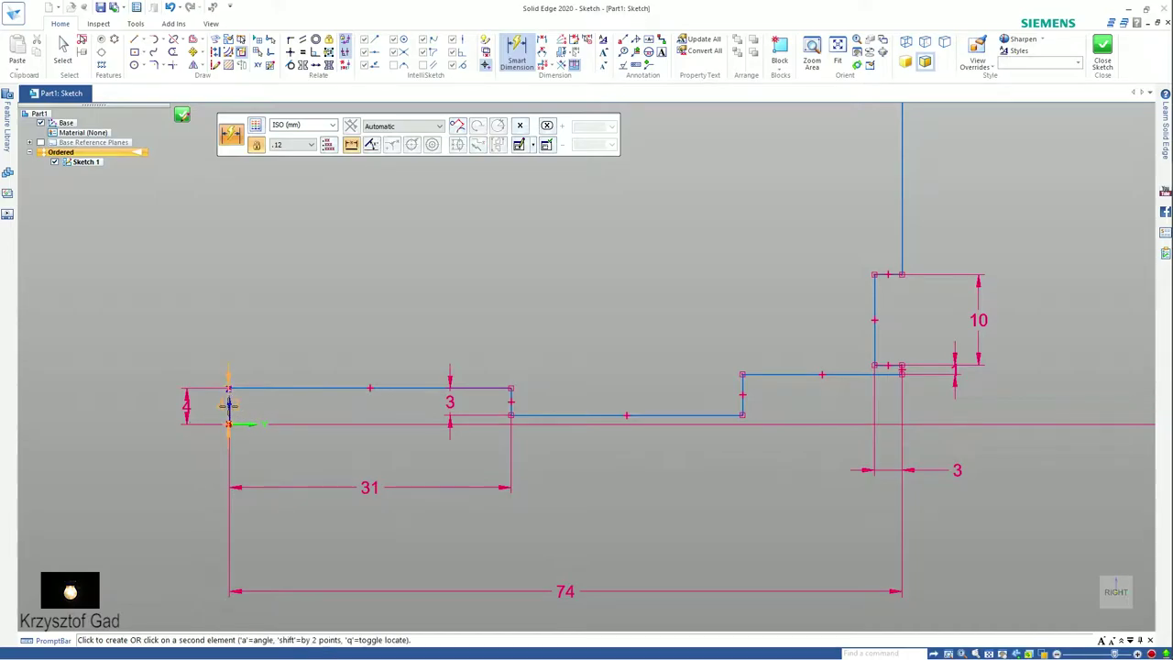
left_click(742, 403)
left_click(568, 533)
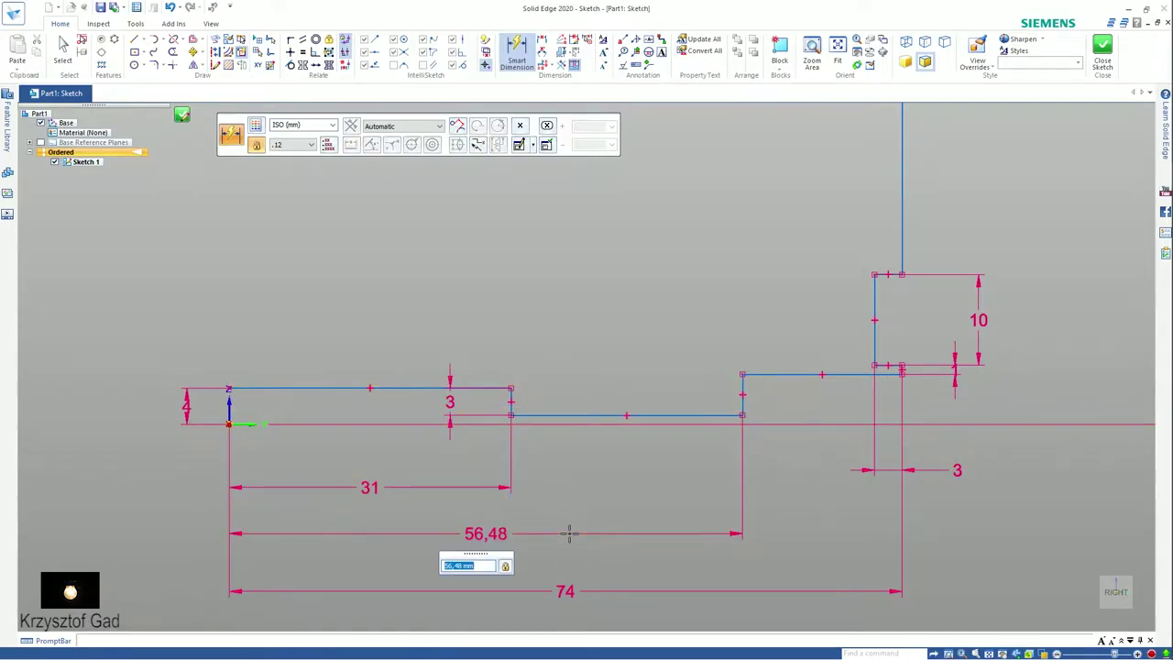
type("59")
key("Return")
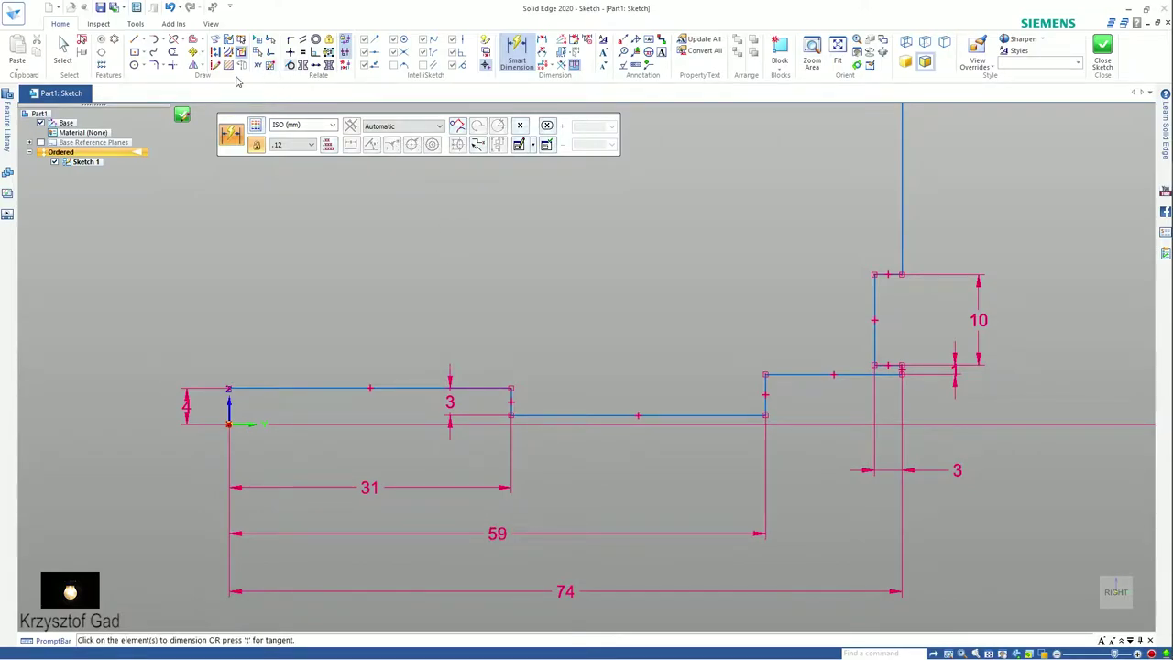
Step: Make the right top base line collinear with the left one
left_click(315, 65)
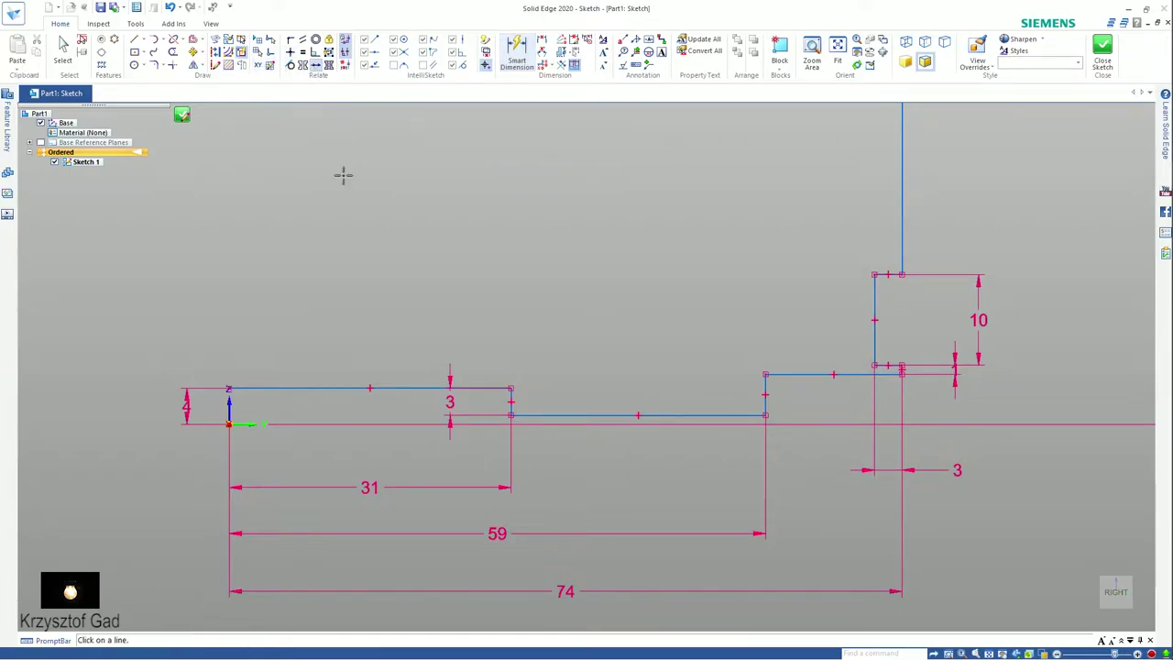
left_click(810, 375)
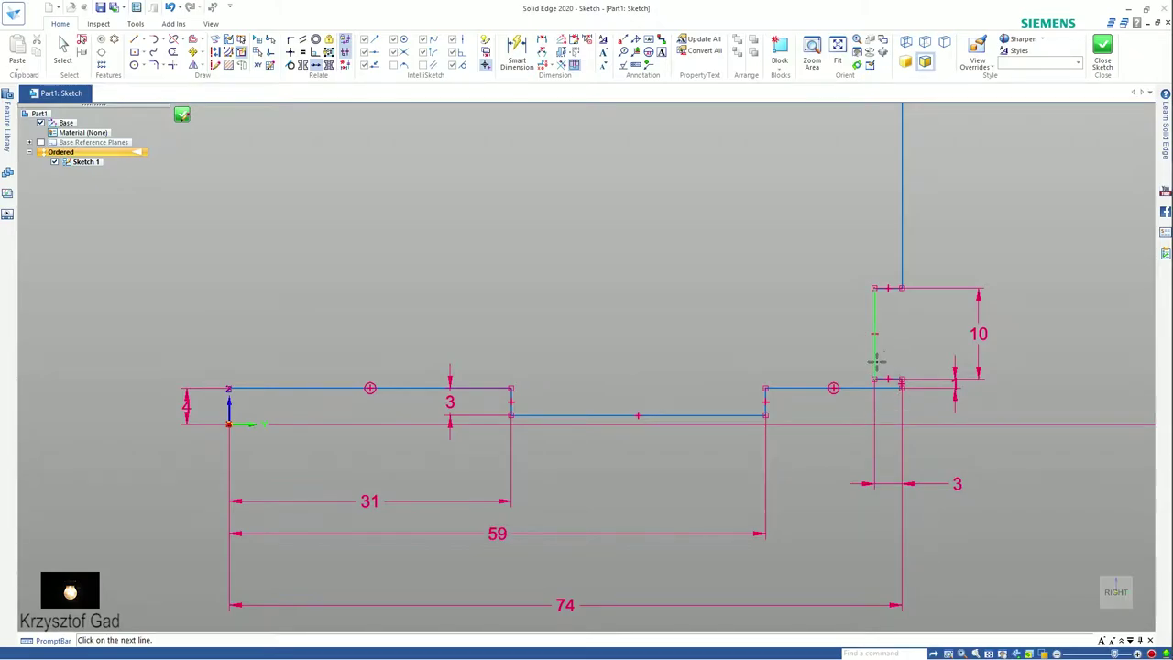
scroll(876, 361, "down", 3)
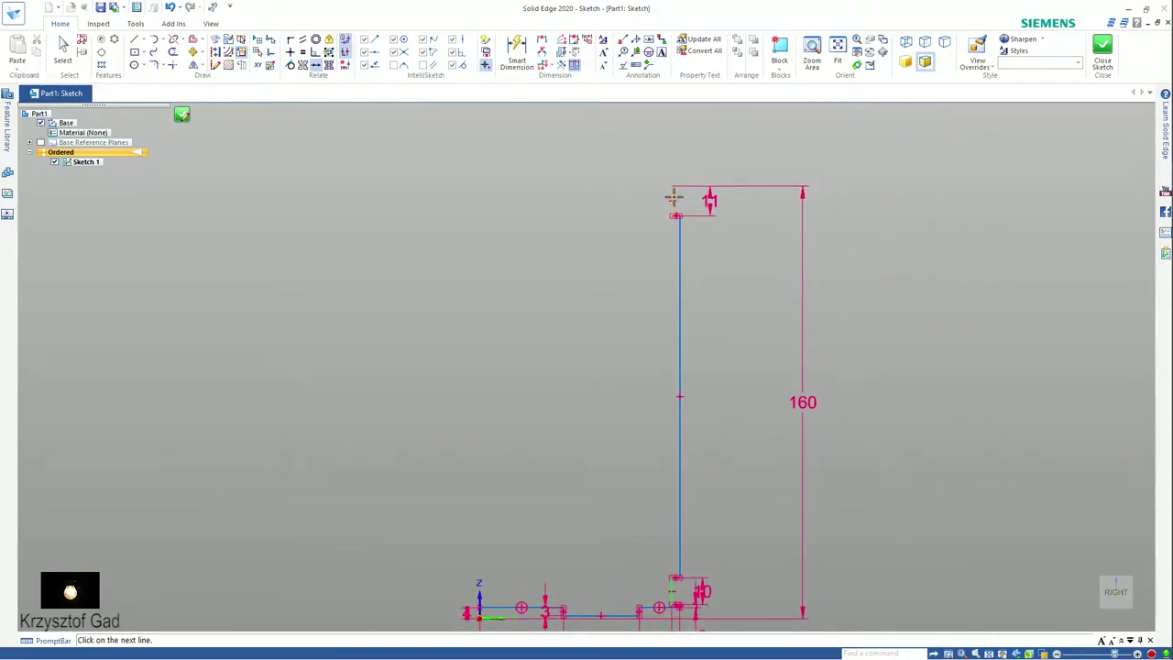
left_click(673, 198)
scroll(711, 382, "up", 1)
scroll(710, 421, "up", 3)
scroll(706, 449, "up", 3)
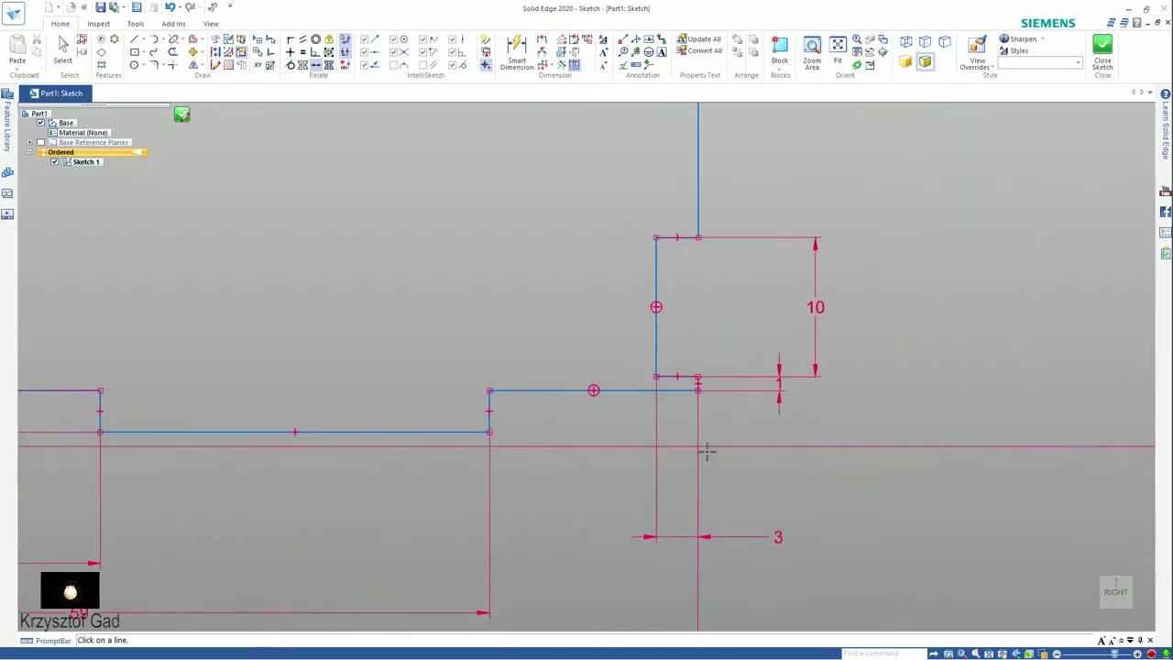
scroll(705, 449, "up", 3)
scroll(717, 409, "up", 1)
Step: Apply a second collinear relation to another pair of profile lines
left_click(720, 403)
scroll(720, 387, "down", 1)
scroll(630, 345, "down", 3)
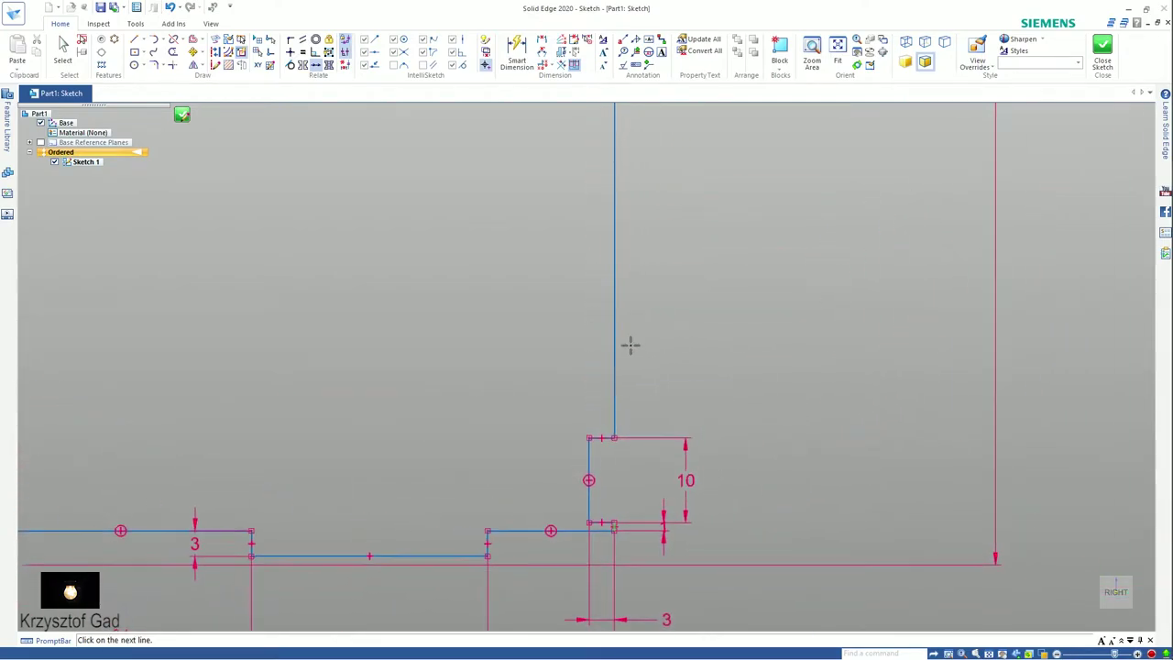
left_click(615, 338)
scroll(610, 351, "down", 1)
scroll(608, 357, "down", 1)
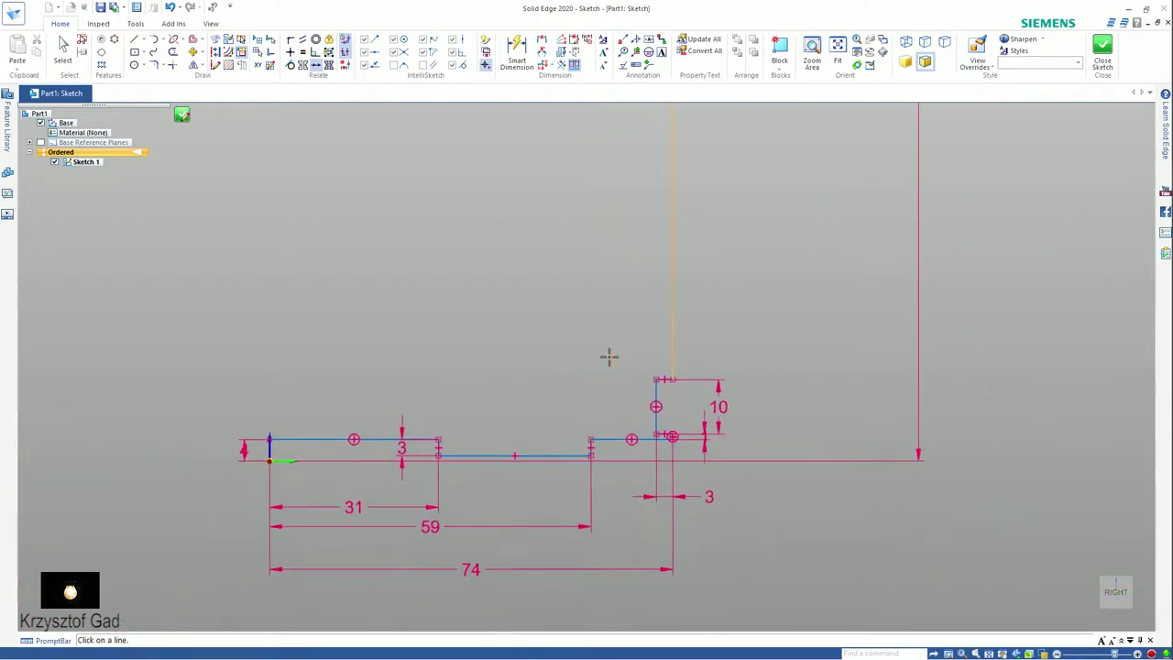
scroll(608, 357, "up", 1)
scroll(608, 358, "up", 1)
scroll(607, 358, "up", 1)
scroll(604, 352, "up", 1)
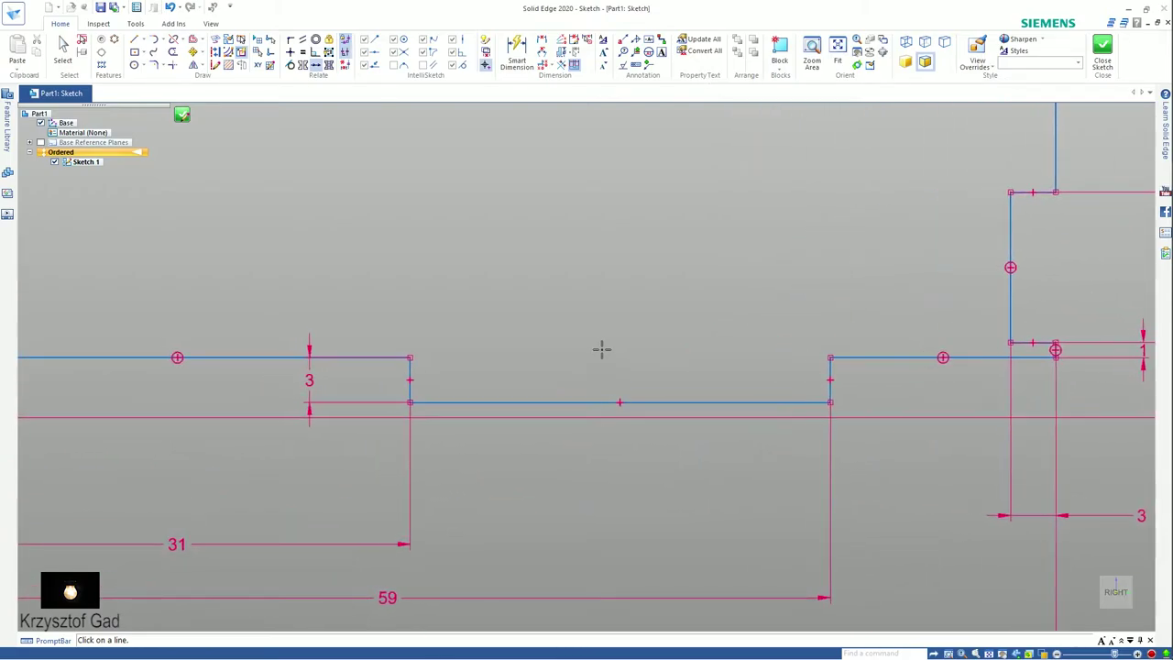
Step: Fillet the recess's upper corner, the base-to-step corner and the inner step corner at 2.50 mm
left_click(156, 66)
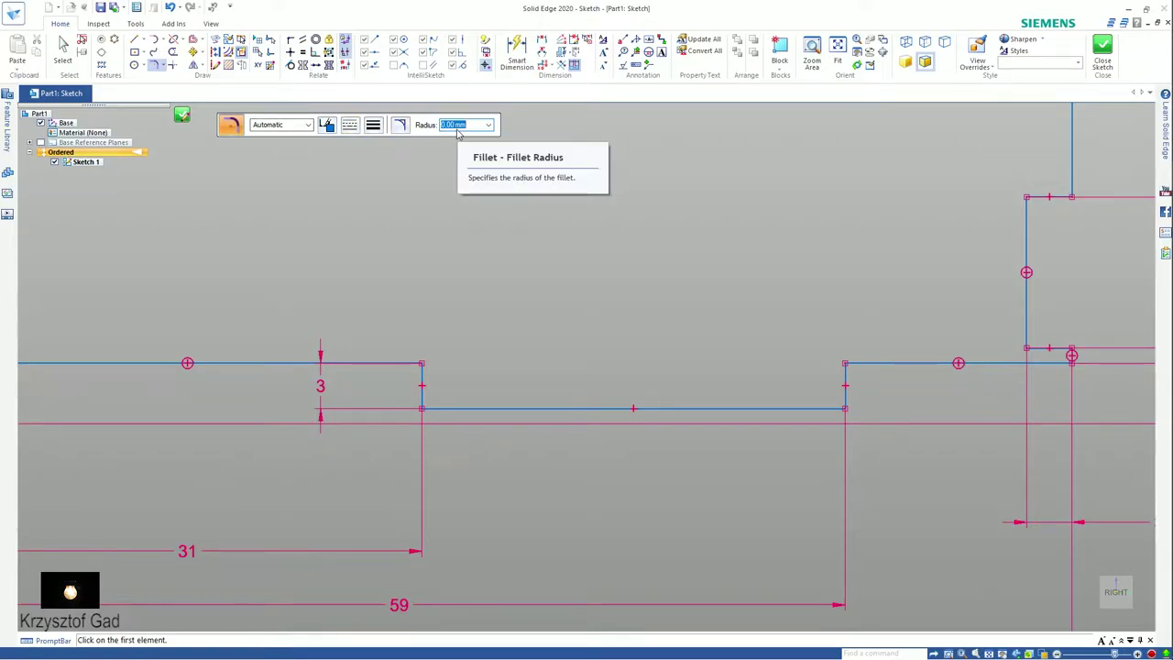
type("2.5")
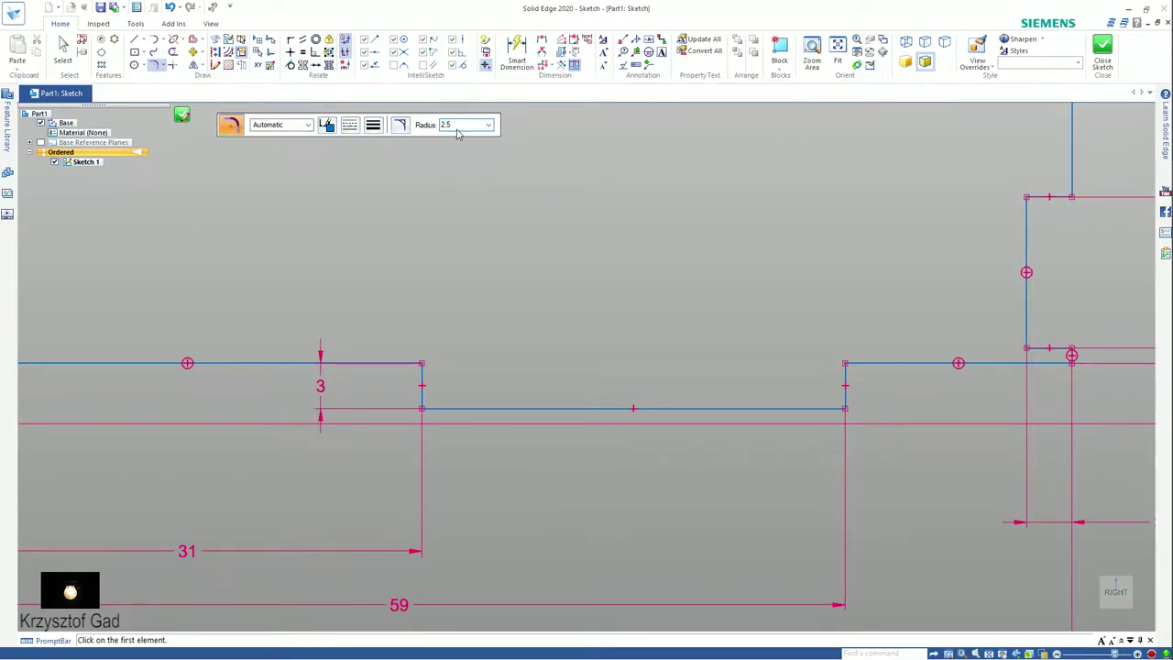
scroll(420, 369, "up", 3)
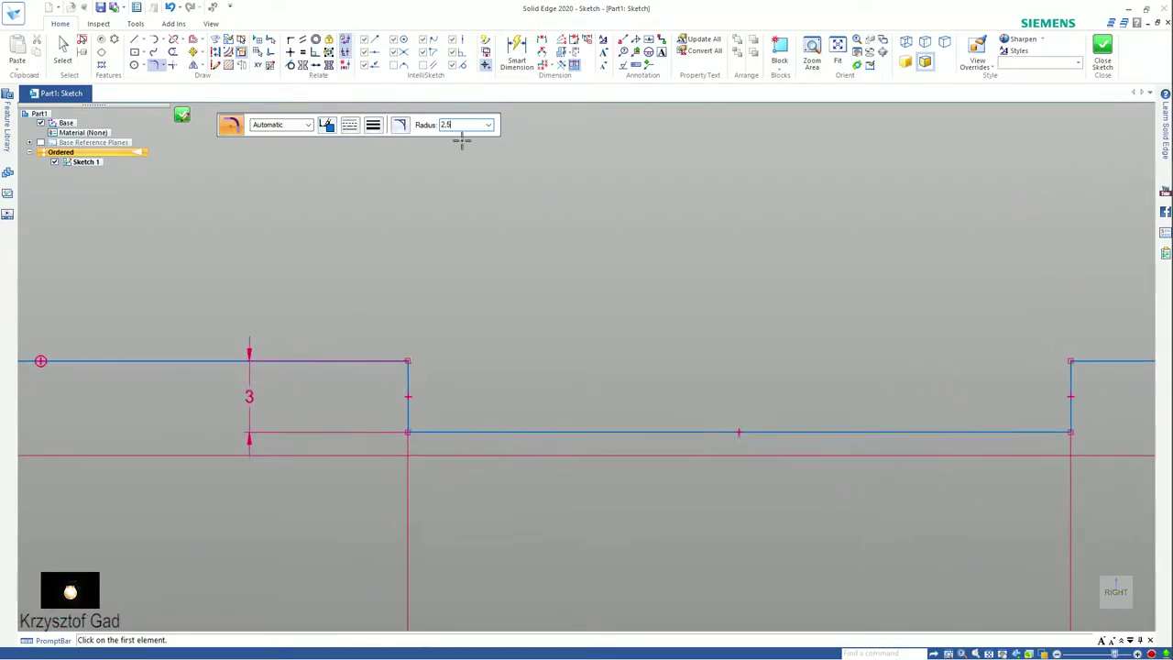
left_click(398, 358)
scroll(657, 427, "down", 2)
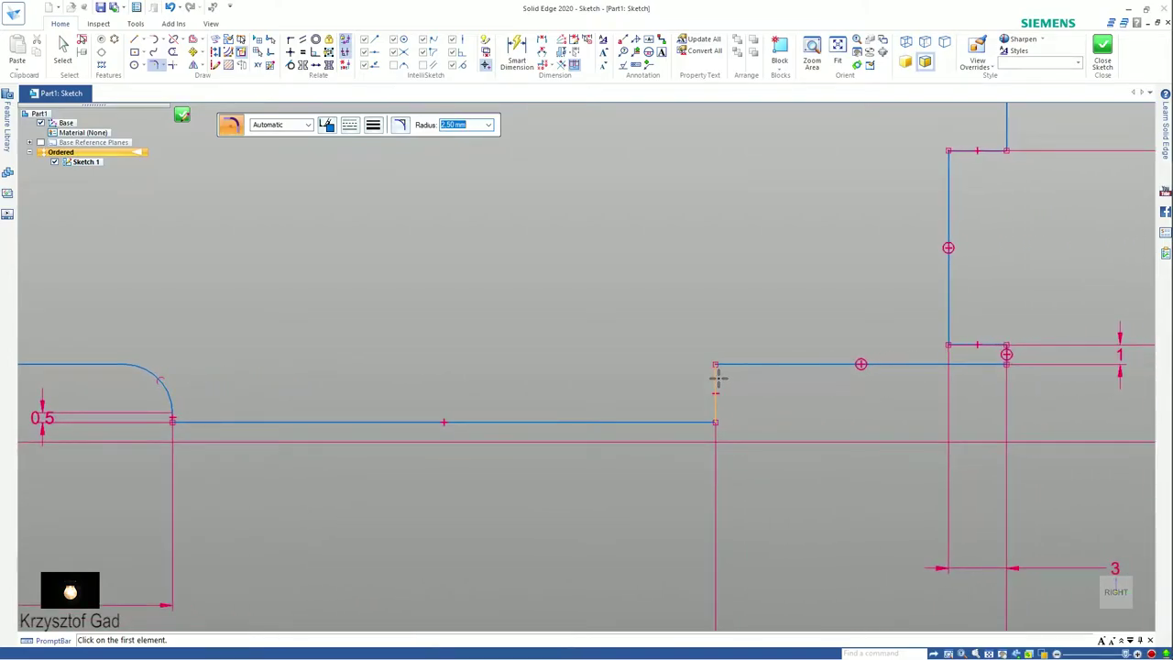
left_click(734, 363)
scroll(852, 395, "up", 1)
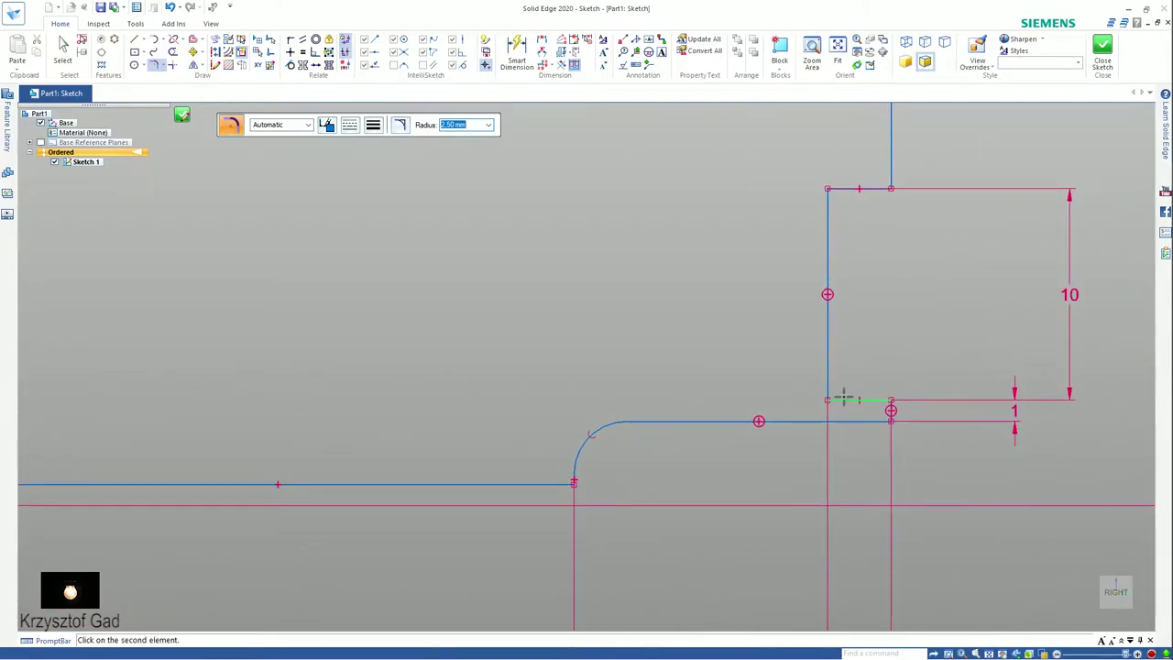
left_click(843, 400)
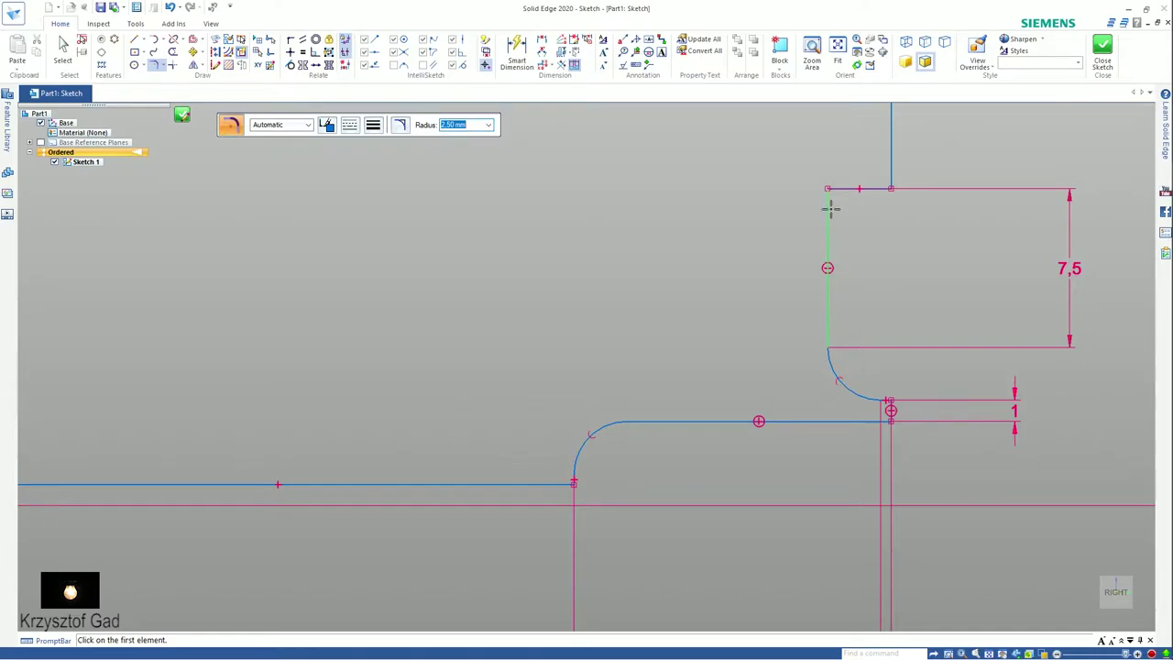
Step: Round the profile's top corner and the corner where the wall meets the step
left_click(851, 188)
scroll(853, 190, "down", 2)
scroll(815, 230, "down", 2)
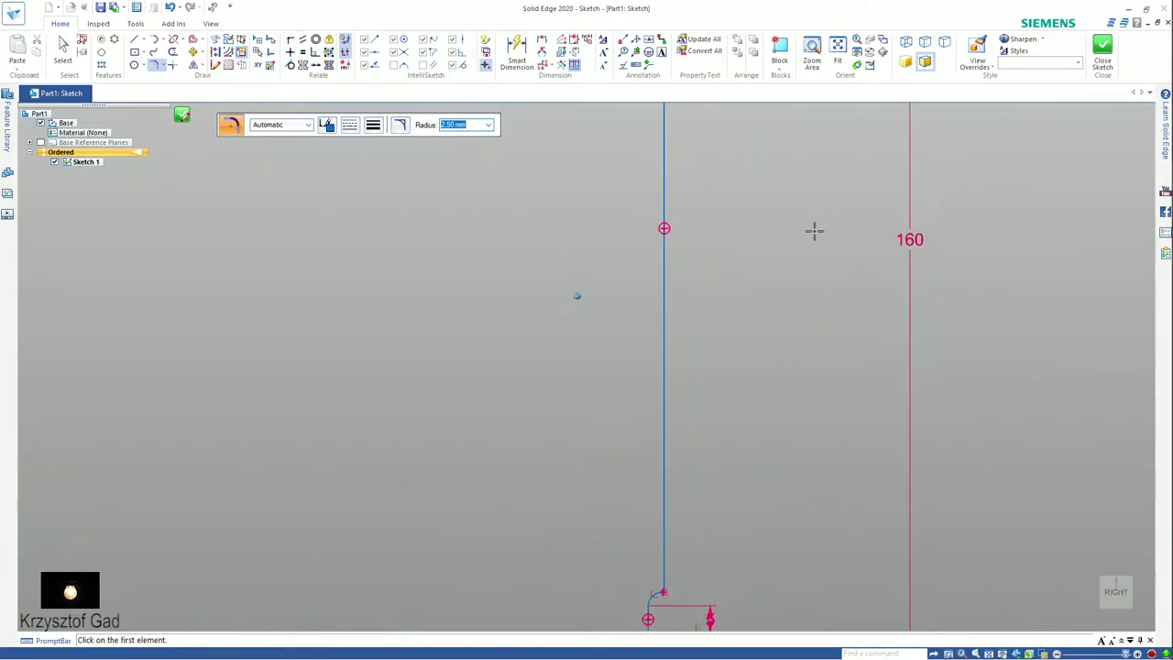
scroll(712, 351, "up", 4)
scroll(663, 453, "up", 3)
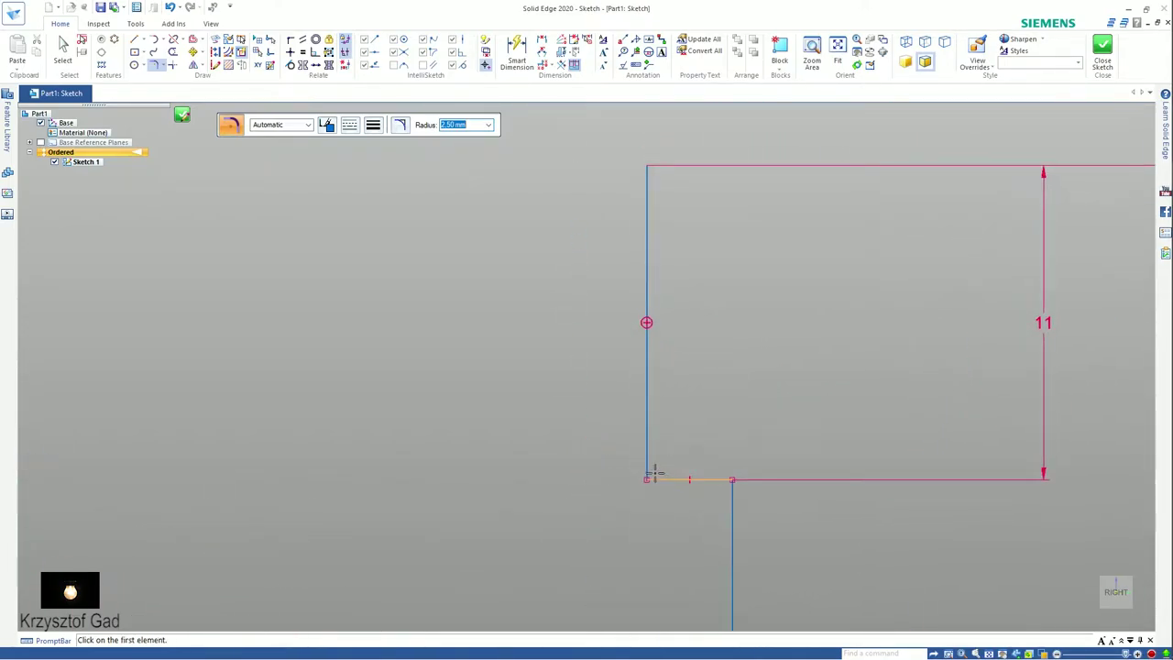
left_click(655, 473)
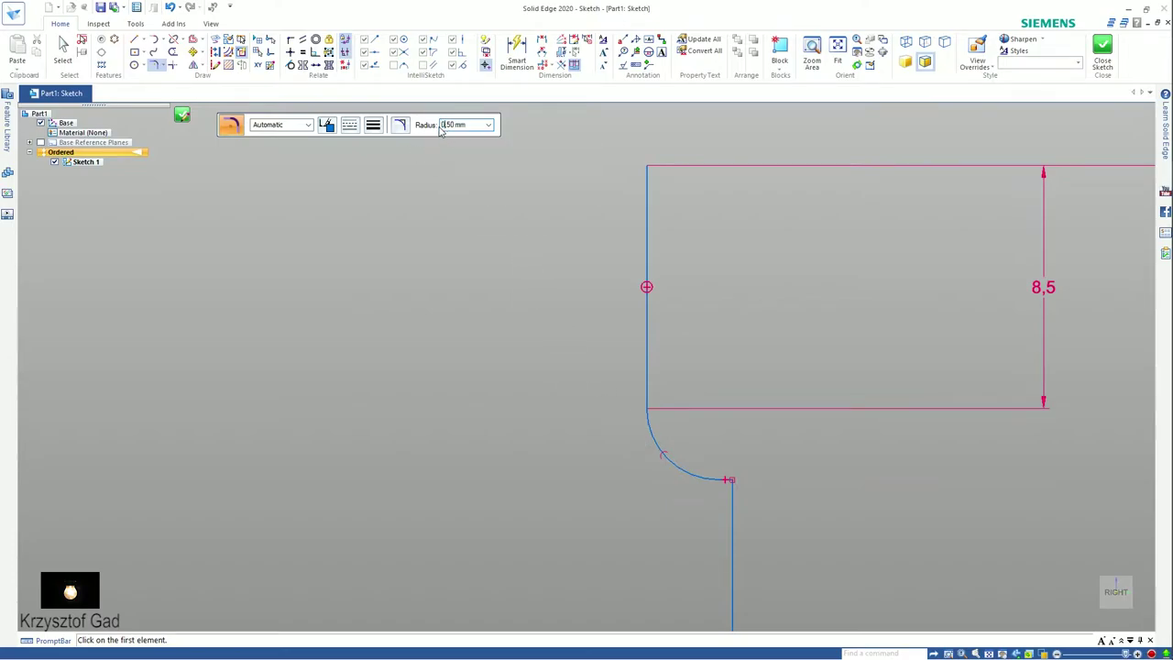
Step: Fillet the arc-to-wall corner and the corner at the top horizontal line
scroll(733, 412, "up", 2)
scroll(759, 280, "up", 3)
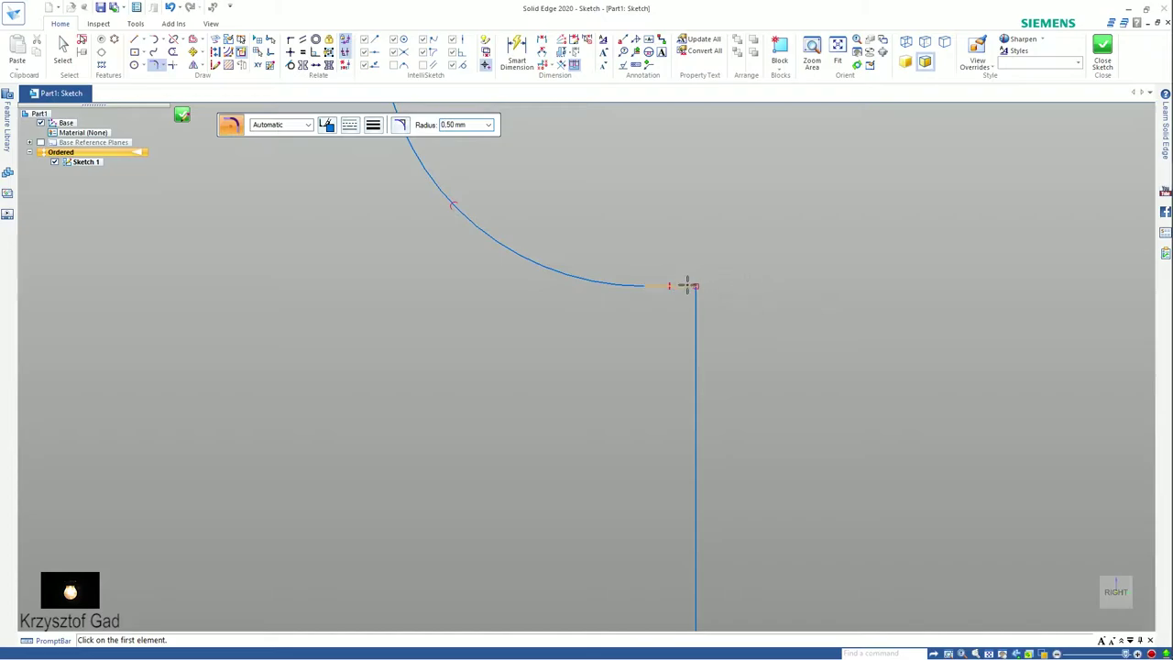
scroll(692, 367, "down", 2)
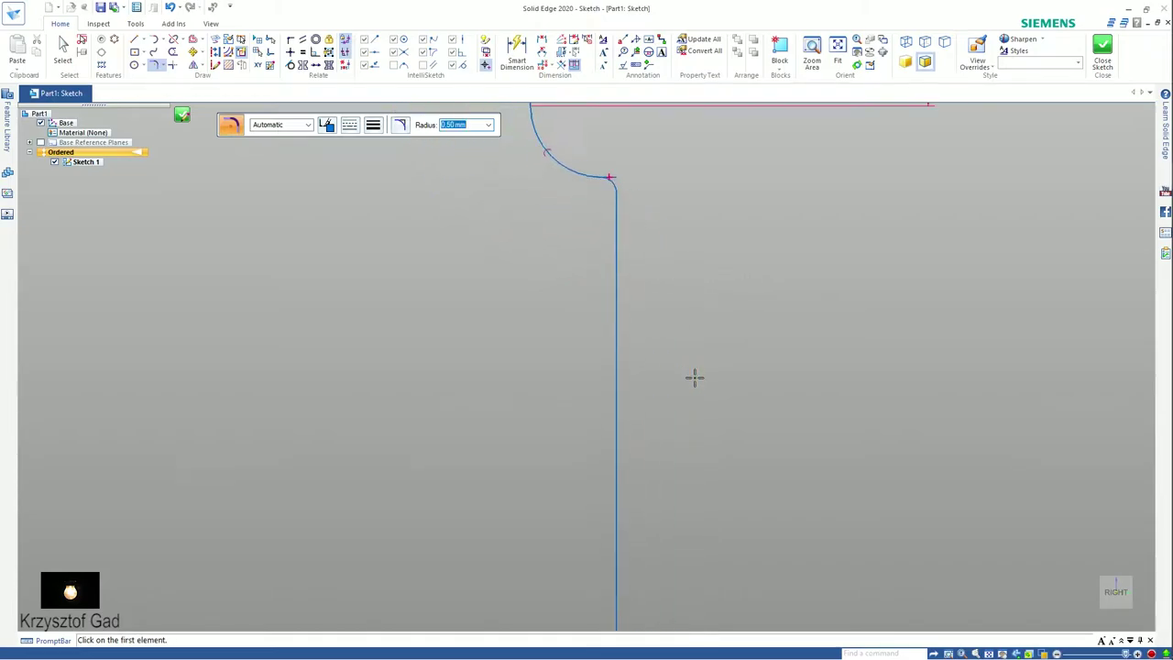
scroll(694, 376, "down", 2)
scroll(693, 376, "down", 1)
scroll(687, 375, "down", 2)
scroll(658, 358, "up", 2)
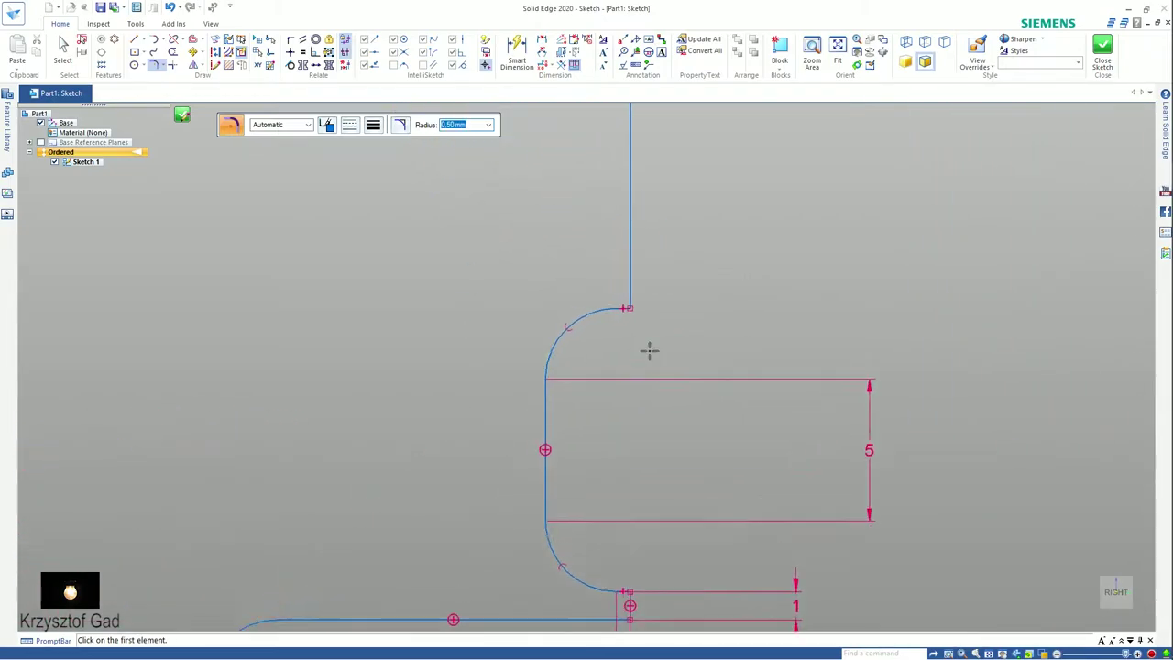
scroll(649, 351, "up", 2)
left_click(699, 389)
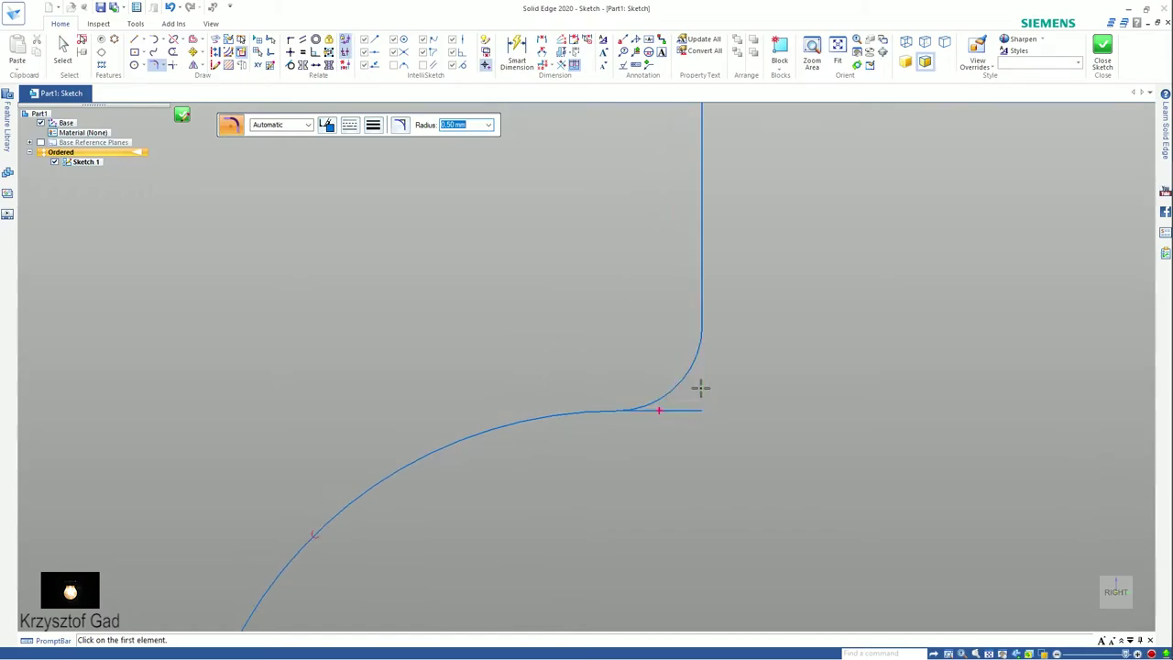
scroll(699, 387, "down", 1)
scroll(699, 388, "down", 2)
scroll(671, 370, "up", 1)
scroll(672, 370, "up", 5)
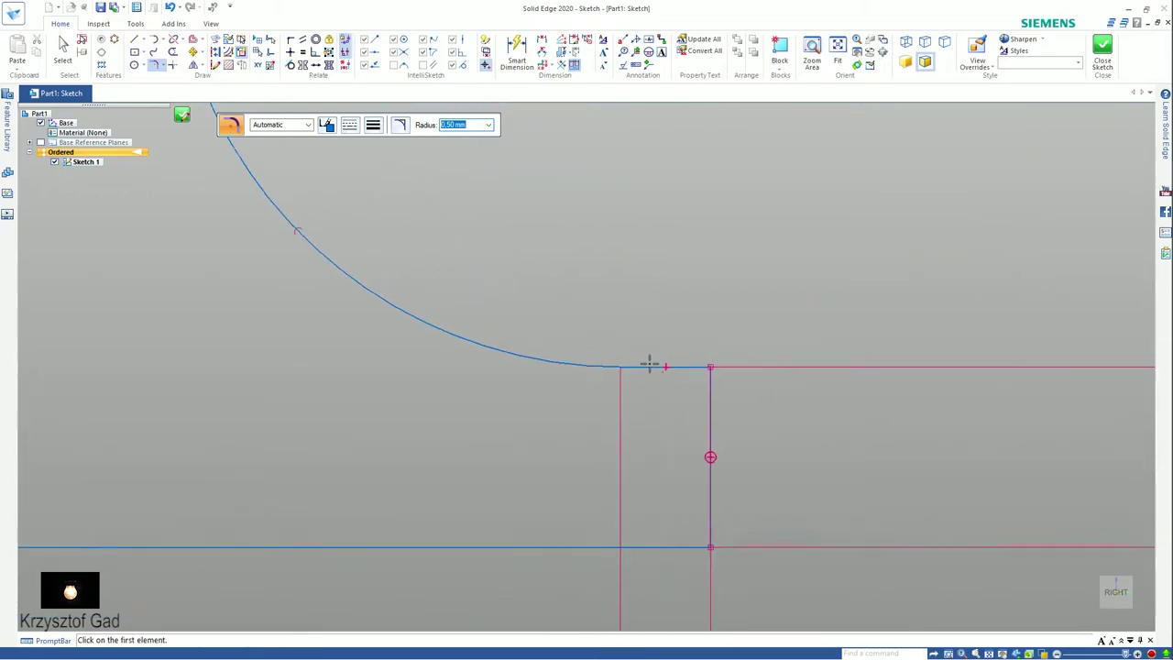
scroll(649, 364, "up", 1)
left_click(733, 394)
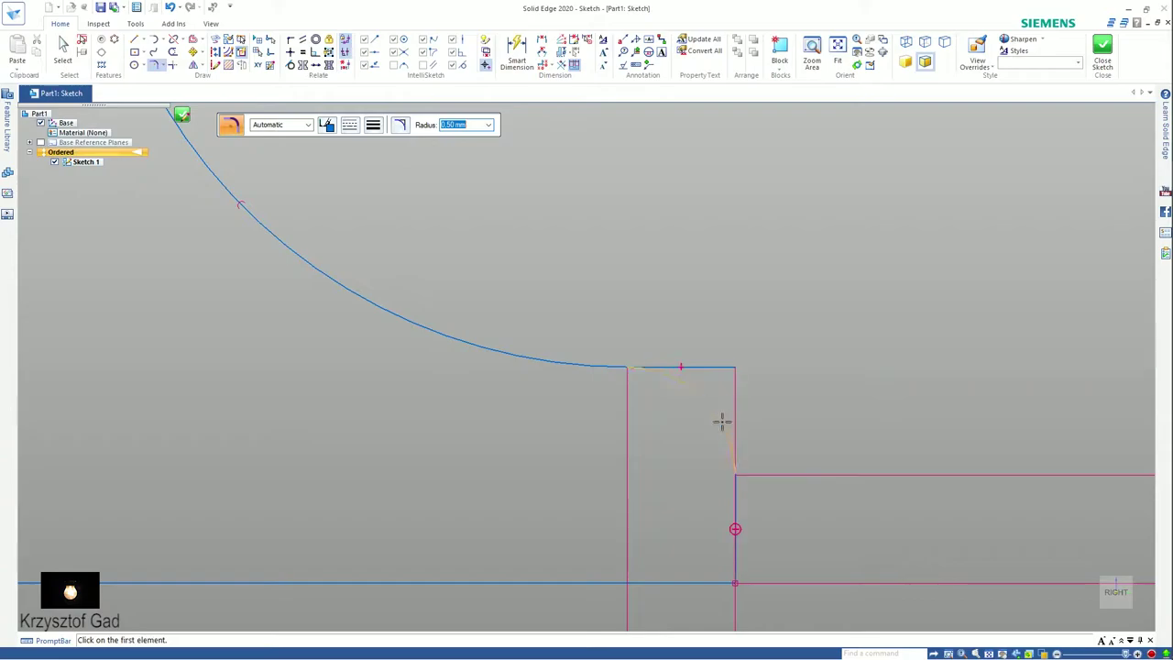
Step: Round the remaining base corners, from the bottom horizontal line to the last sharp corner
left_click(735, 562)
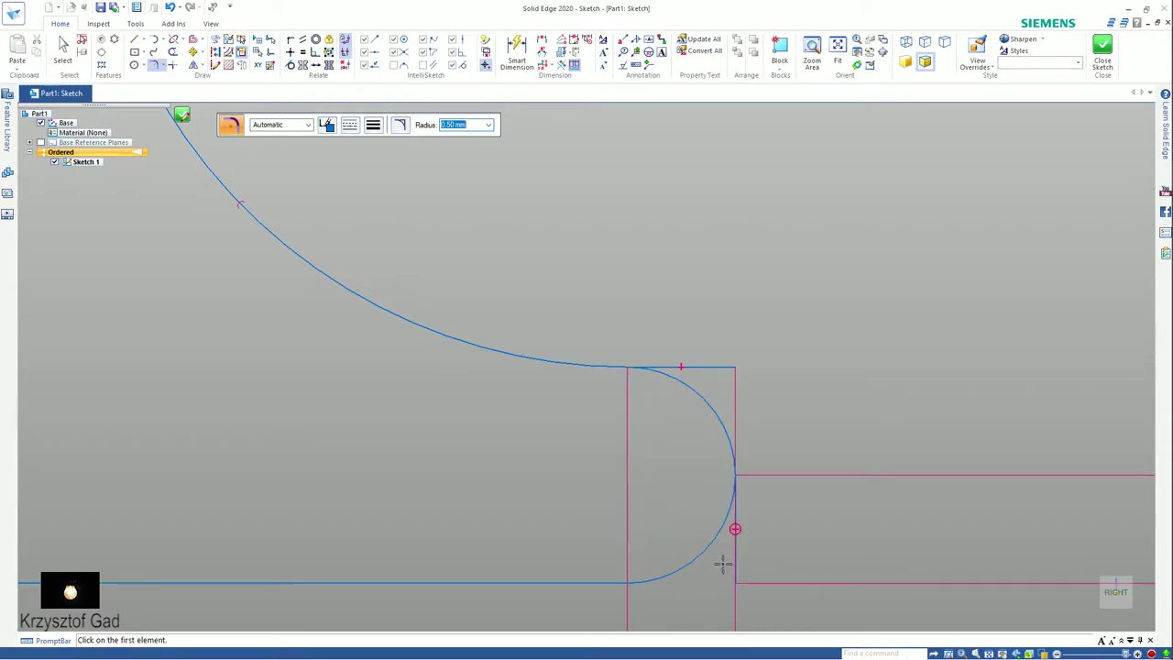
scroll(723, 562, "down", 3)
scroll(651, 526, "up", 2)
scroll(651, 508, "up", 2)
scroll(666, 446, "up", 2)
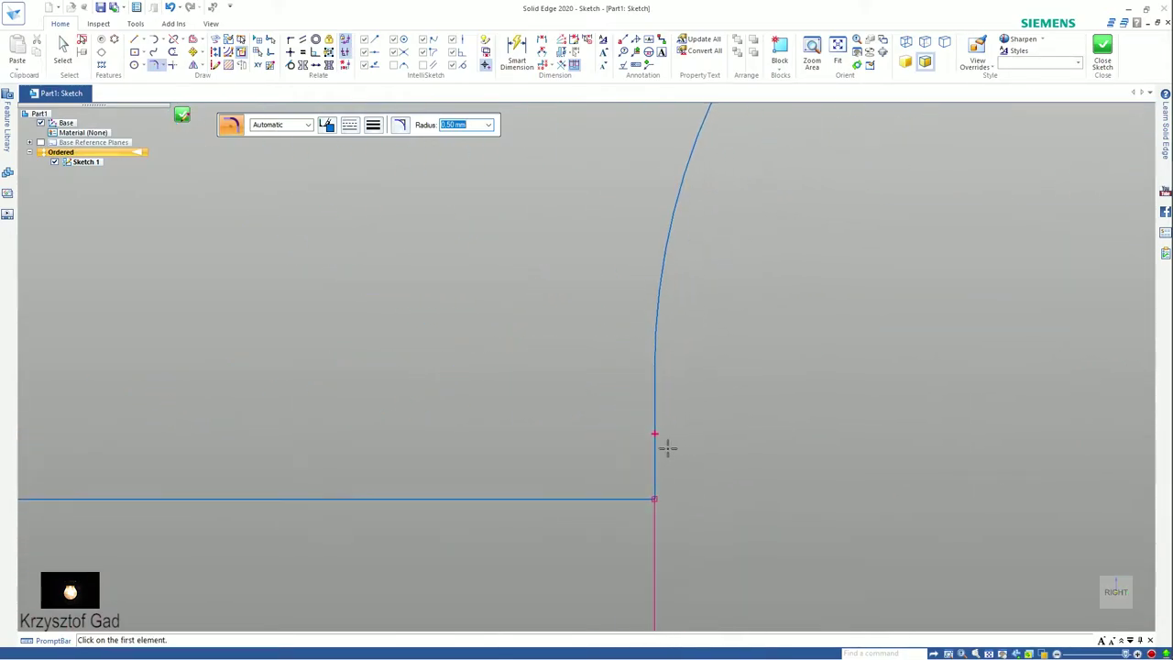
left_click(610, 500)
scroll(608, 495, "down", 3)
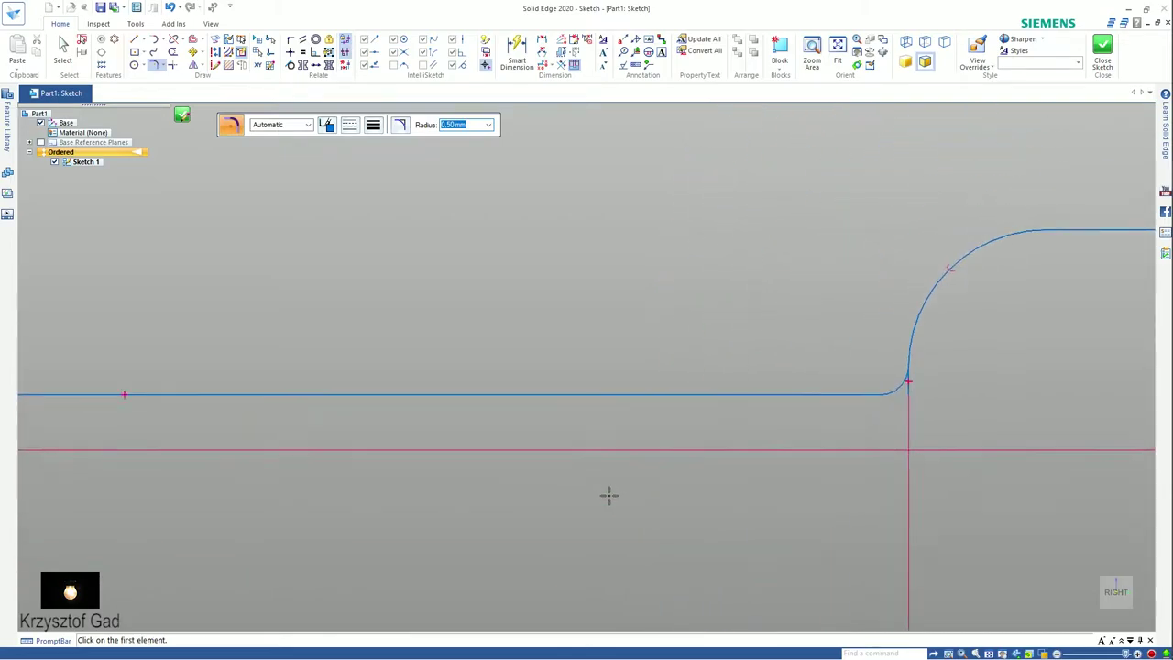
scroll(505, 483, "up", 3)
scroll(485, 479, "up", 2)
scroll(426, 458, "up", 4)
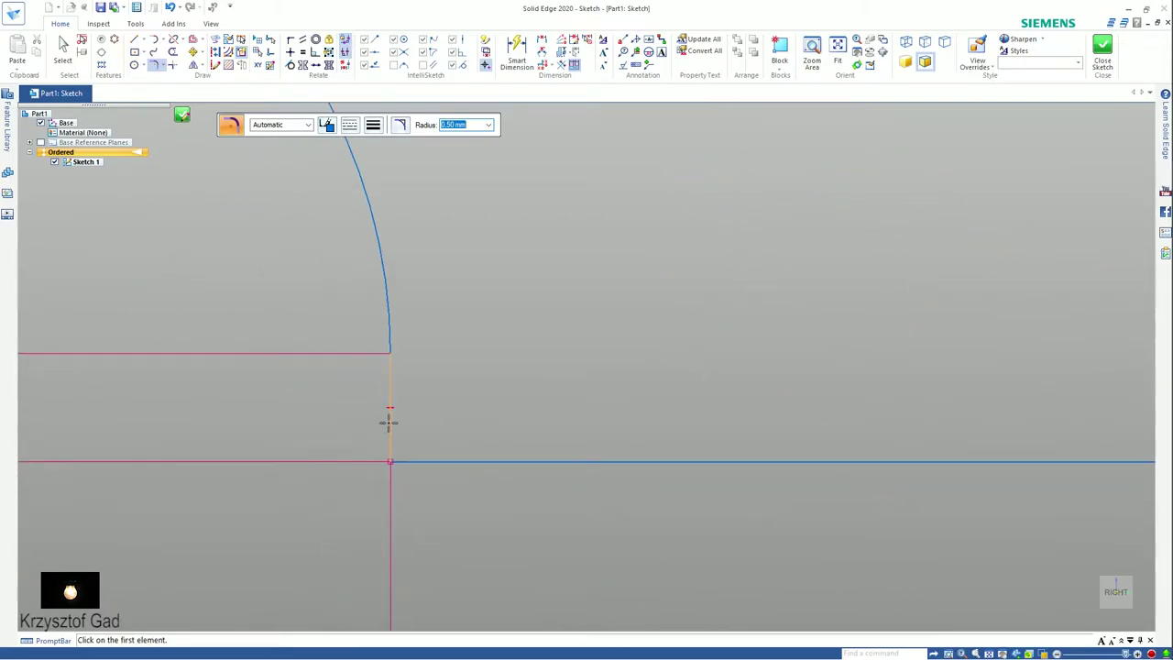
left_click(420, 459)
scroll(450, 317, "down", 2)
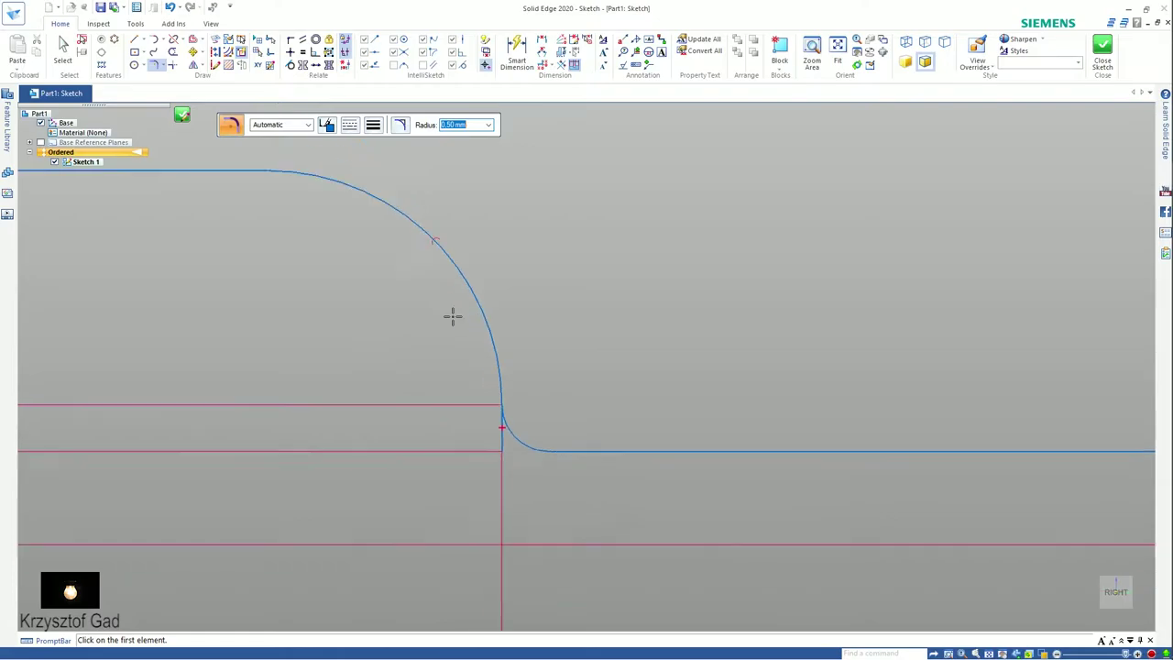
key("Escape")
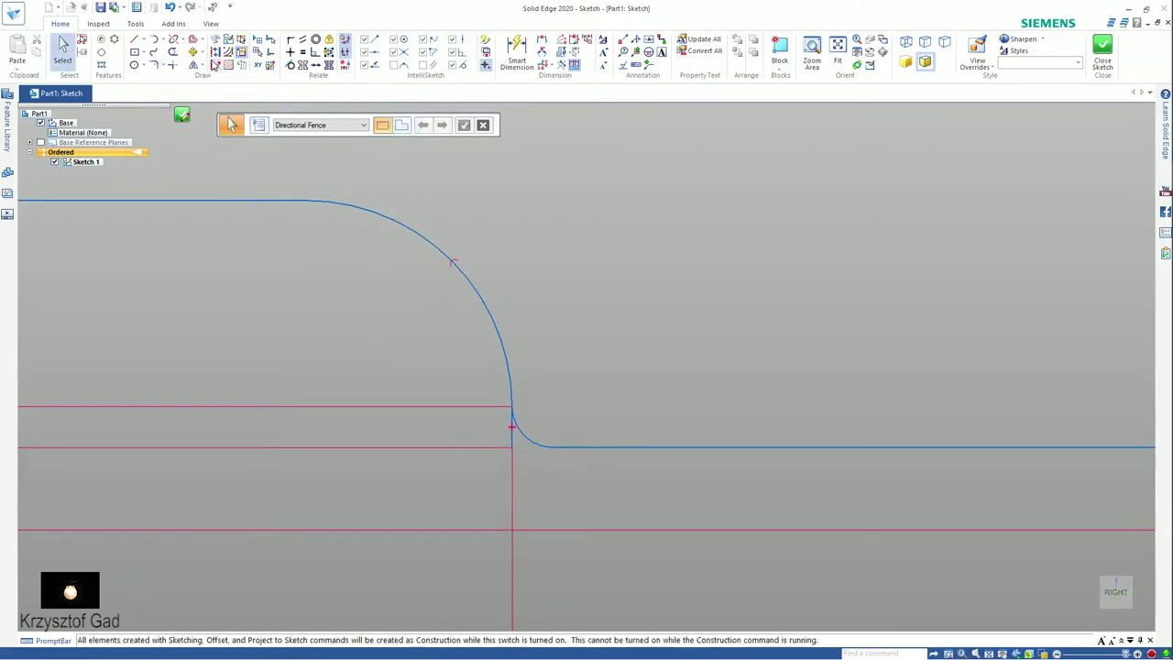
left_click(214, 55)
scroll(413, 403, "up", 1)
scroll(419, 422, "up", 4)
scroll(388, 434, "up", 3)
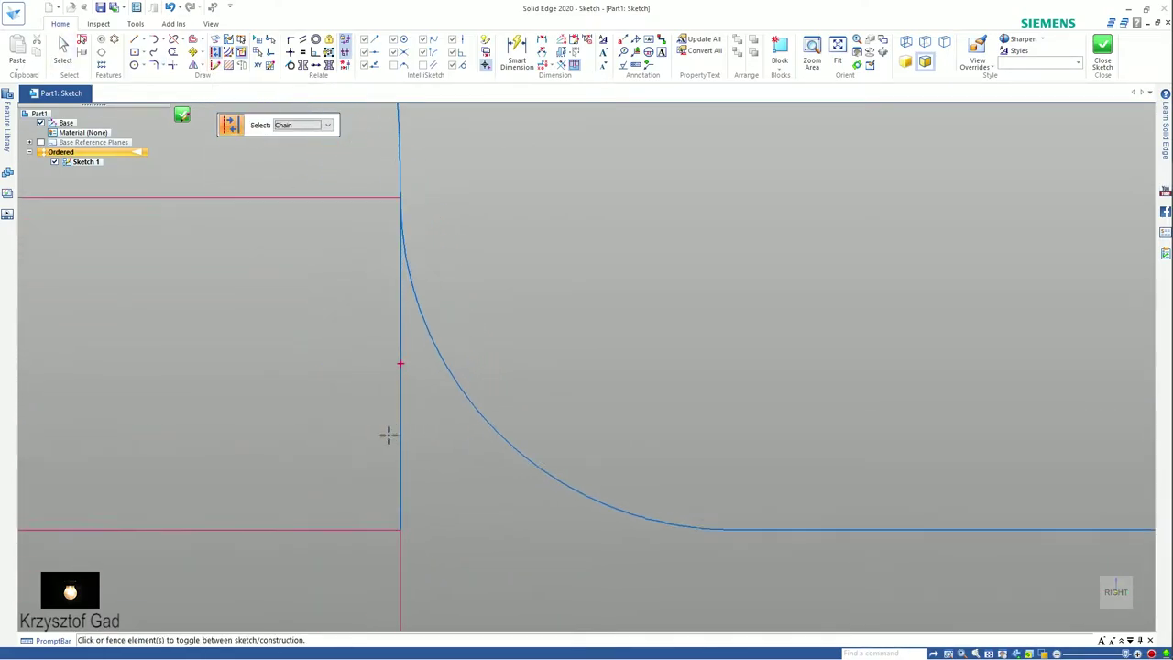
scroll(416, 437, "up", 1)
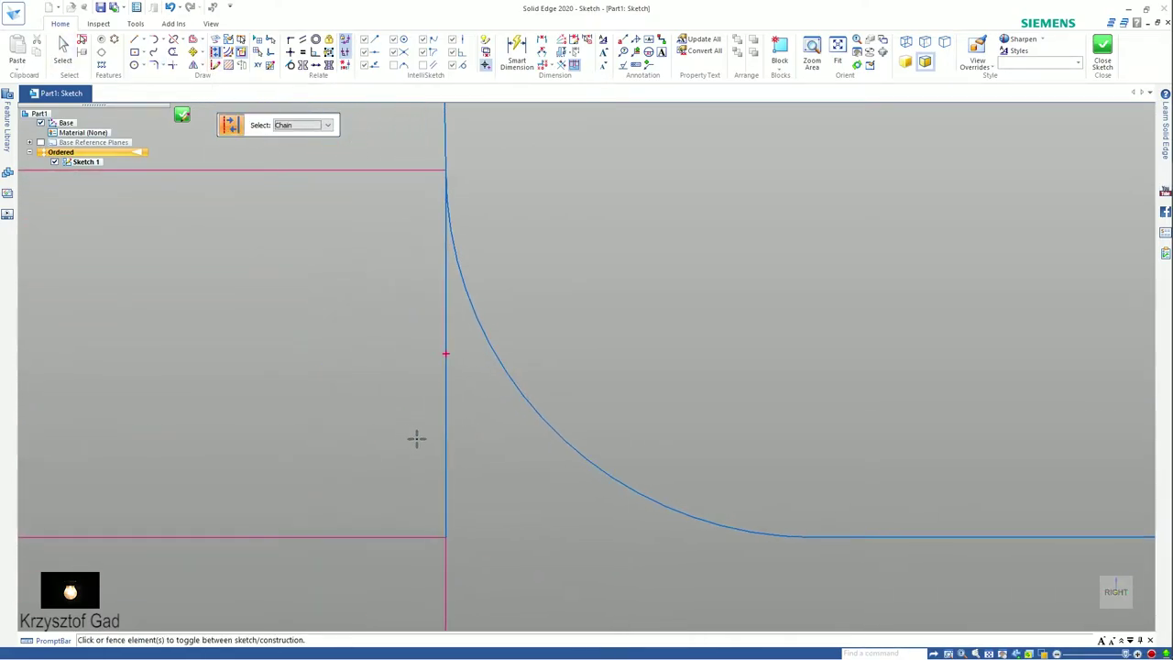
left_click(302, 124)
left_click(303, 139)
scroll(617, 477, "down", 2)
scroll(617, 473, "down", 2)
scroll(618, 474, "down", 2)
scroll(566, 468, "down", 1)
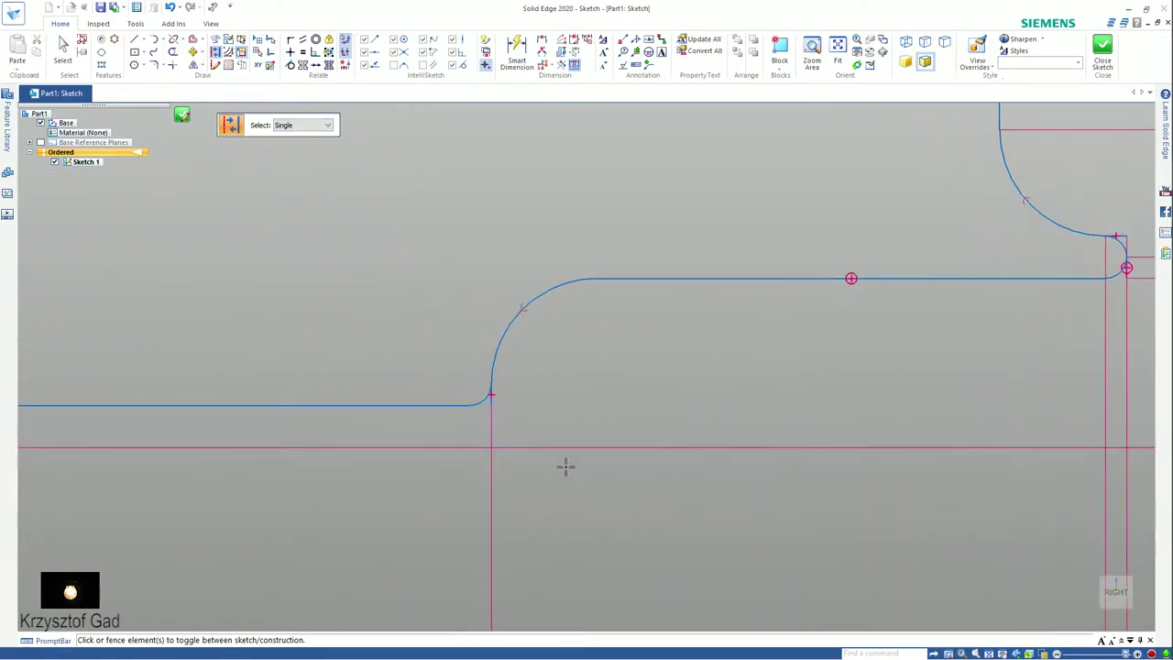
scroll(565, 467, "up", 4)
scroll(555, 395, "up", 2)
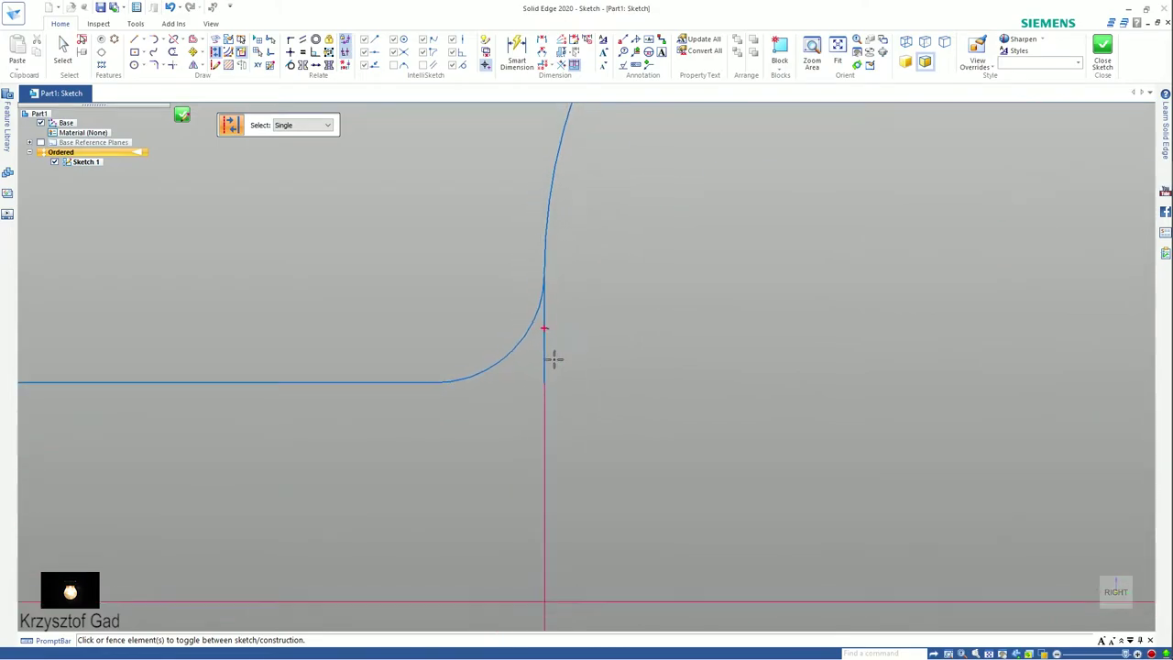
scroll(540, 362, "up", 2)
scroll(706, 357, "down", 2)
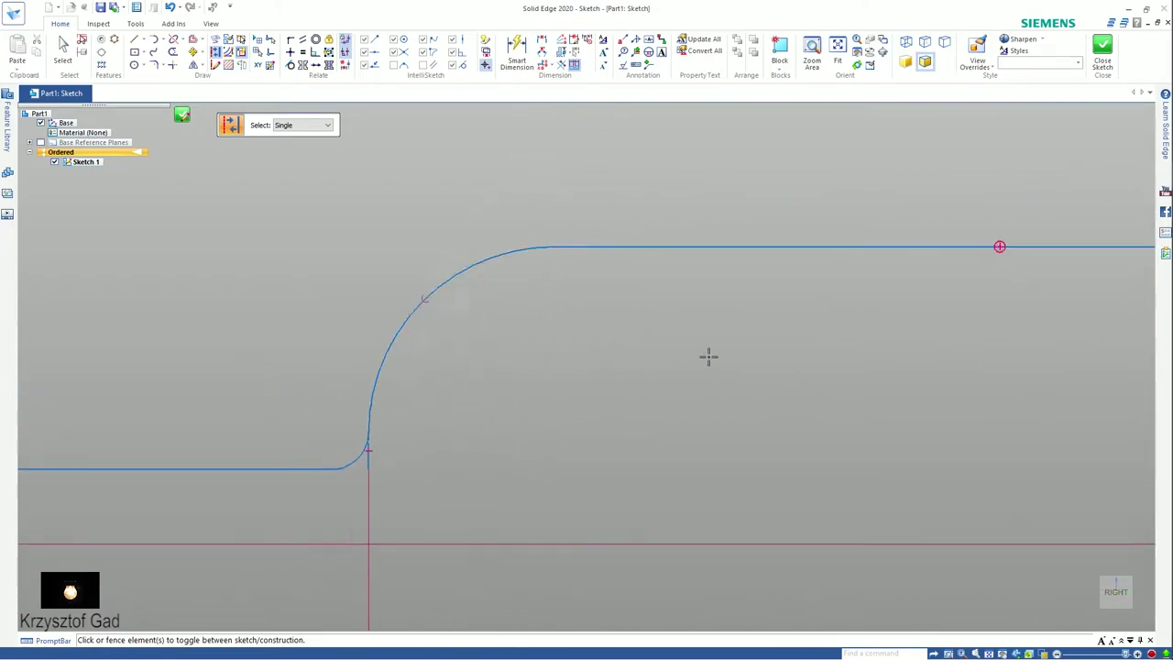
scroll(707, 356, "down", 2)
scroll(710, 365, "down", 2)
scroll(715, 385, "up", 2)
scroll(728, 438, "up", 2)
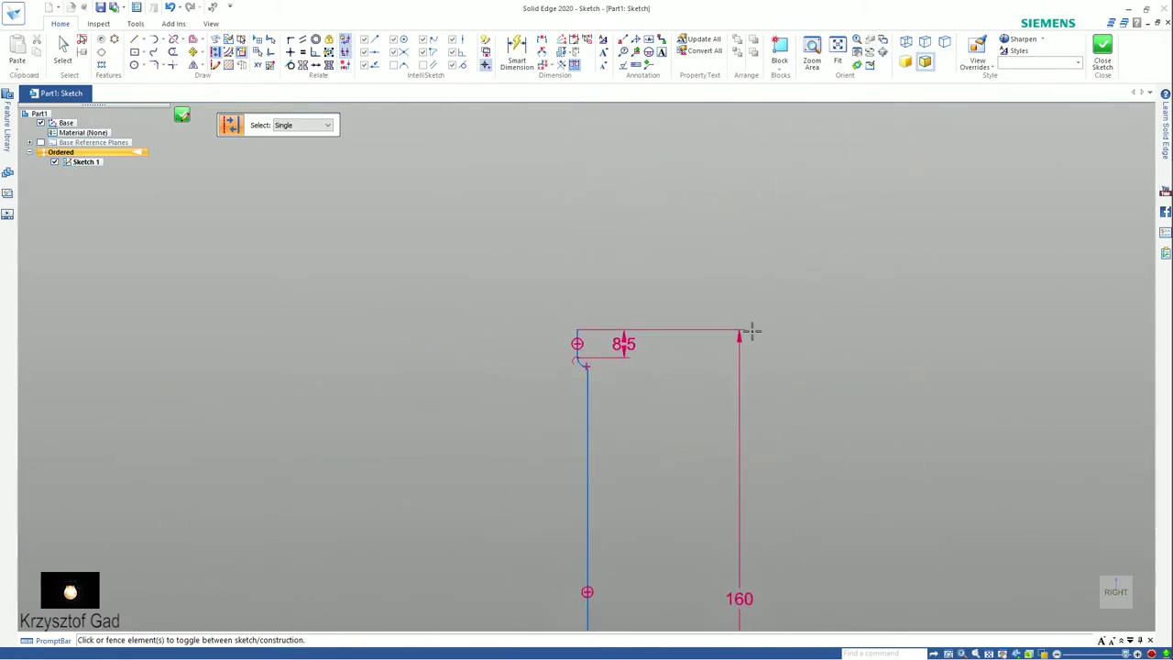
scroll(737, 339, "up", 2)
scroll(696, 357, "up", 2)
scroll(706, 362, "up", 2)
scroll(770, 339, "up", 2)
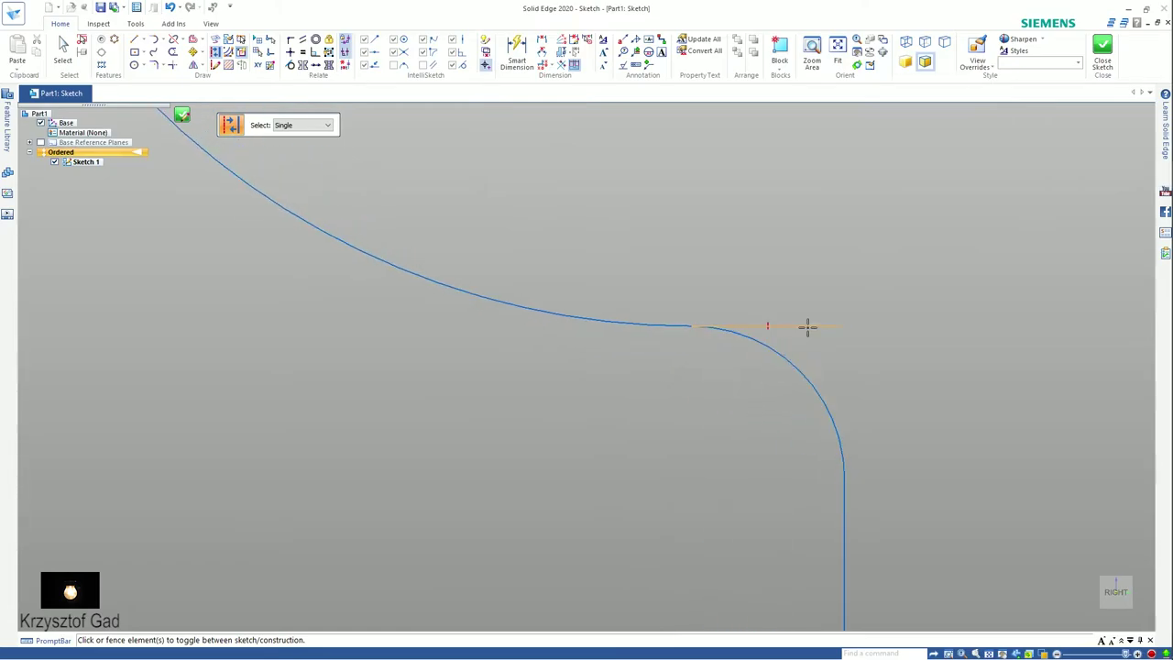
scroll(844, 375, "down", 1)
scroll(845, 377, "down", 2)
scroll(844, 377, "down", 2)
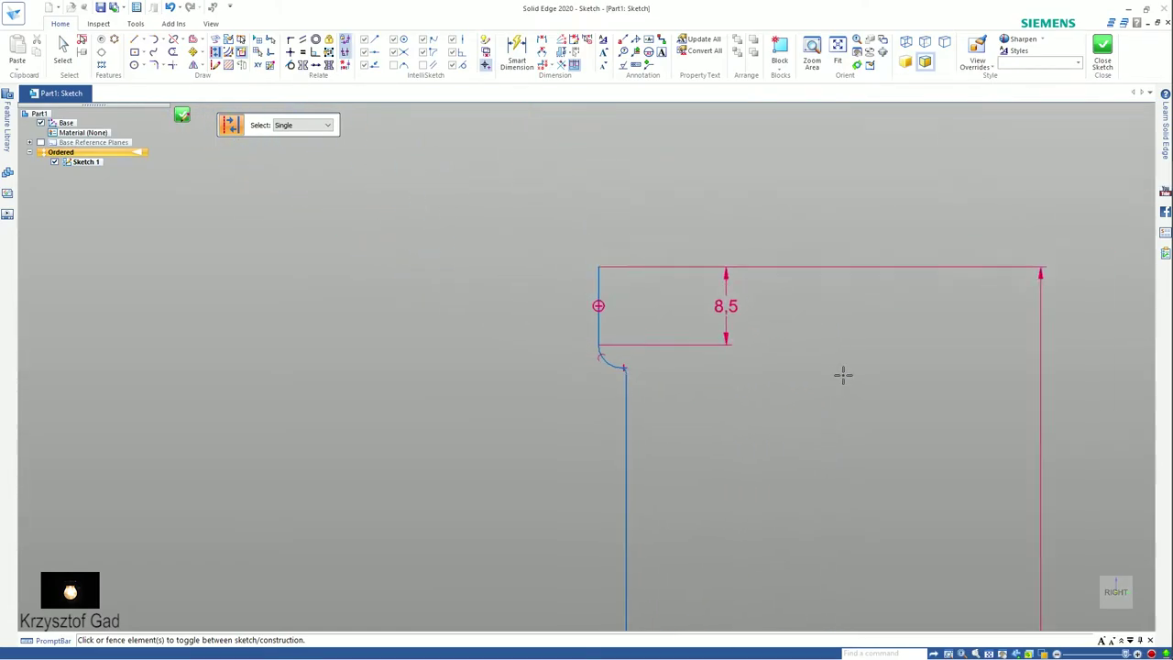
scroll(842, 374, "down", 1)
scroll(842, 375, "down", 2)
scroll(840, 375, "up", 1)
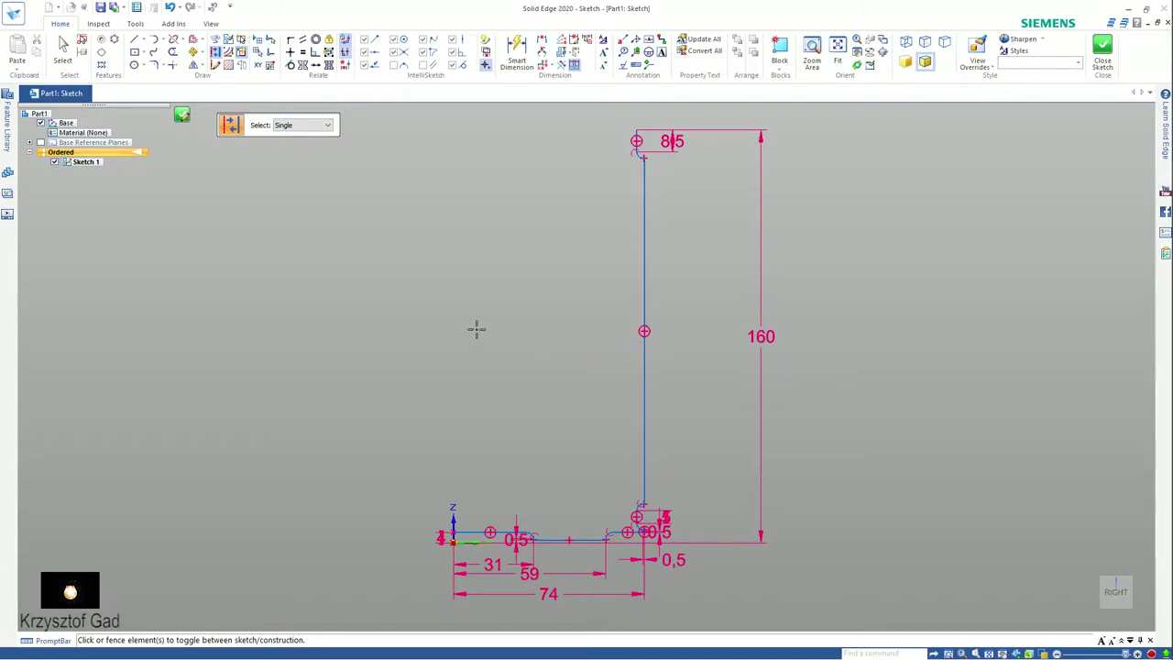
key("Escape")
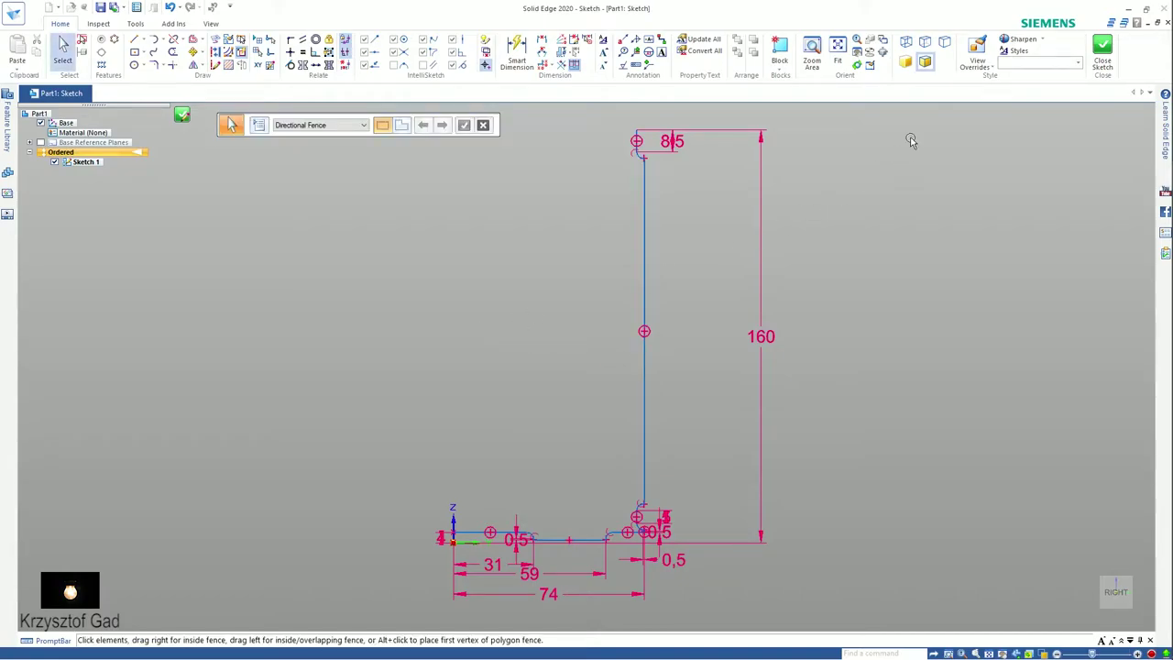
Step: Close and finish the profile sketch, then reopen Sketch 1 for editing
left_click(1095, 53)
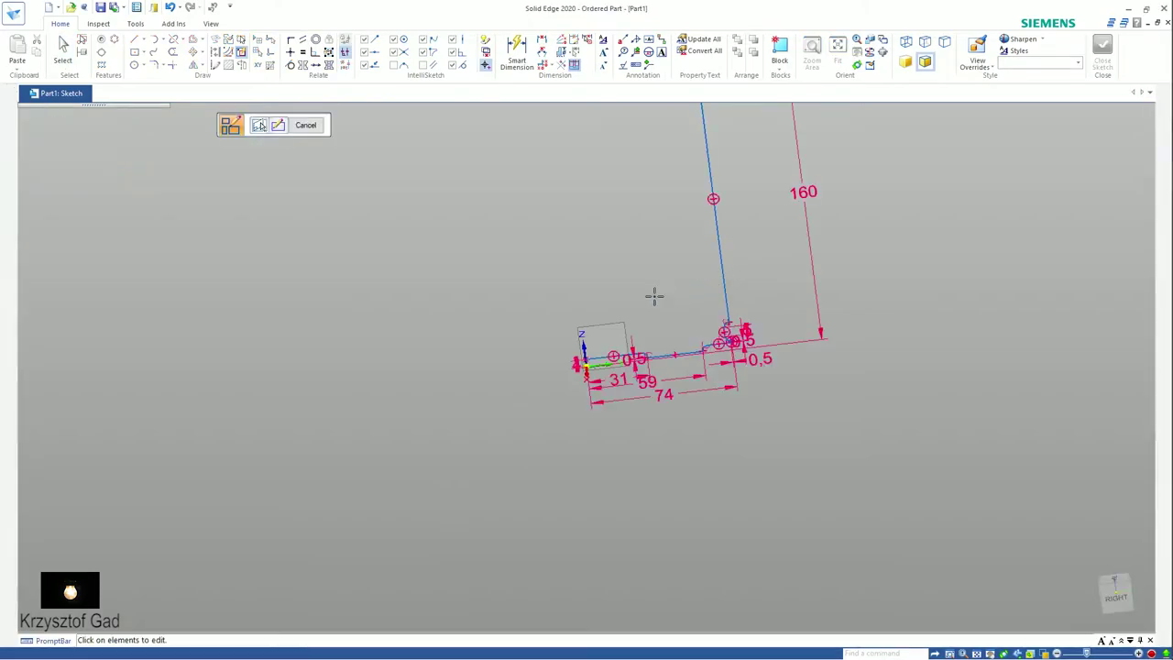
left_click(317, 127)
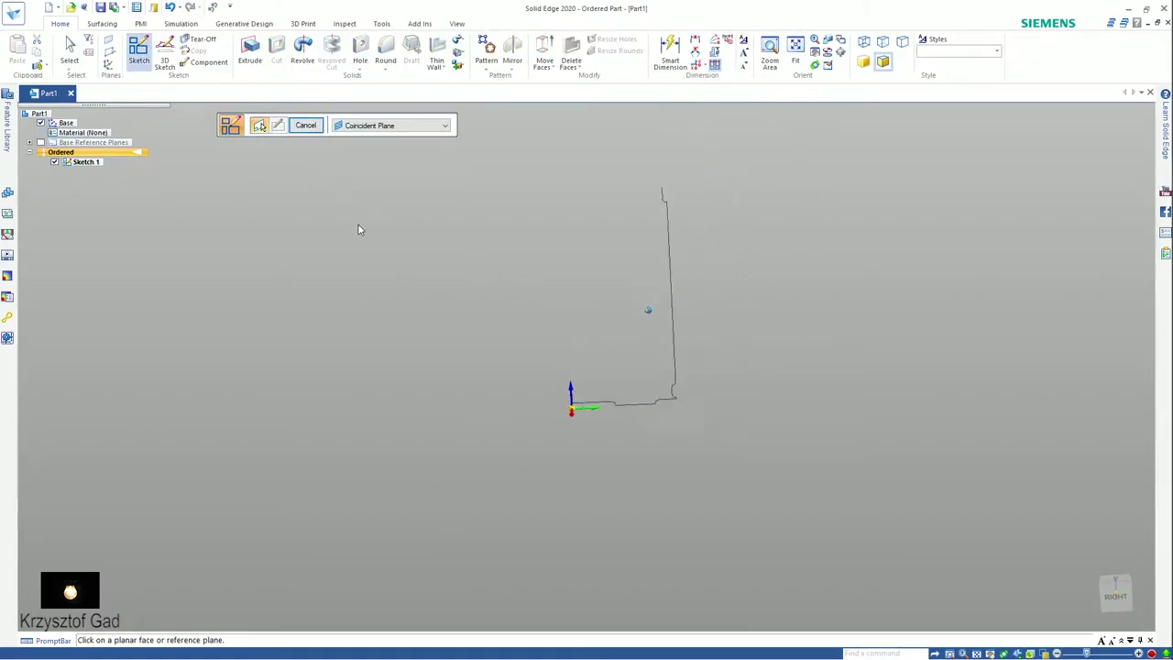
left_click(308, 126)
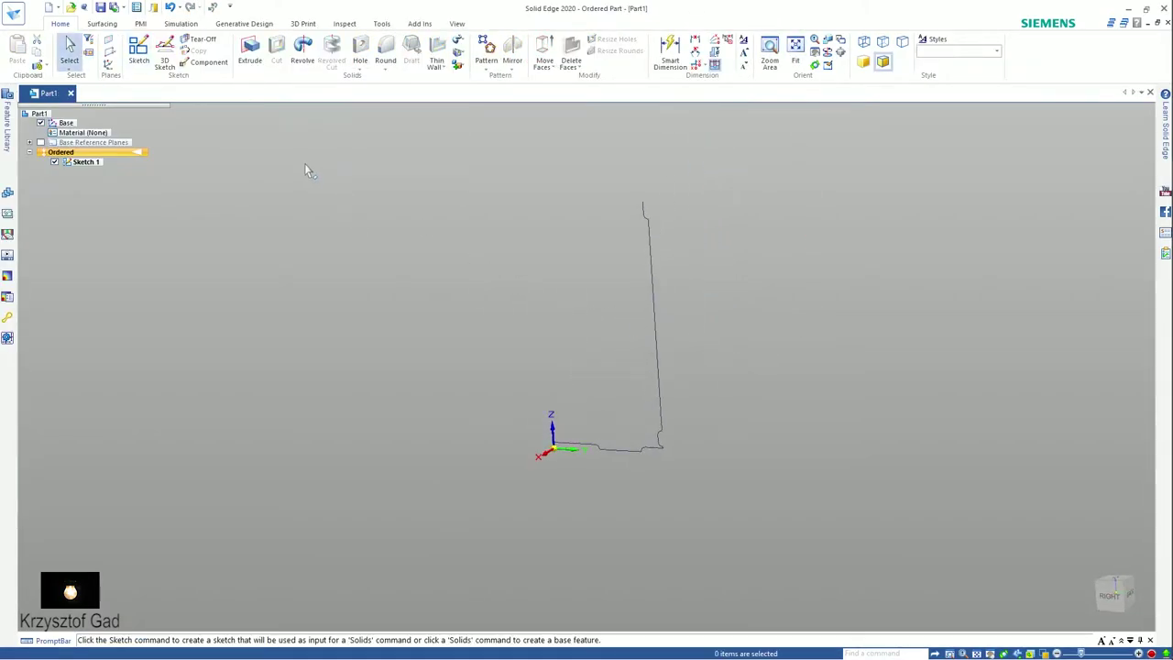
left_click(86, 162)
right_click(87, 162)
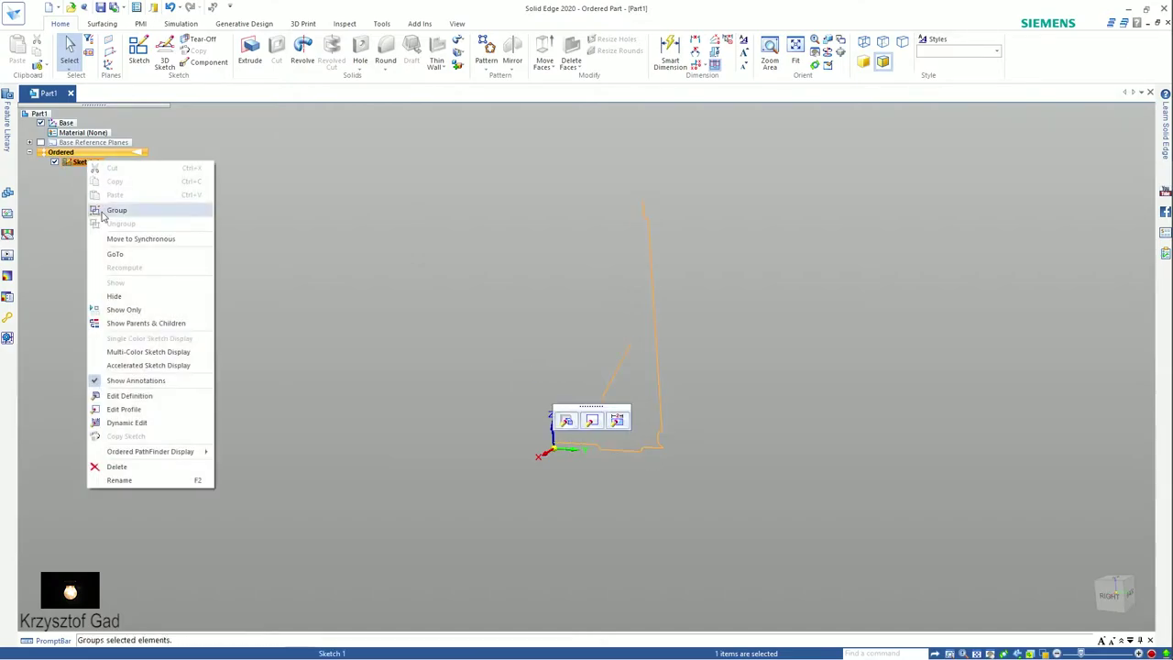
left_click(146, 410)
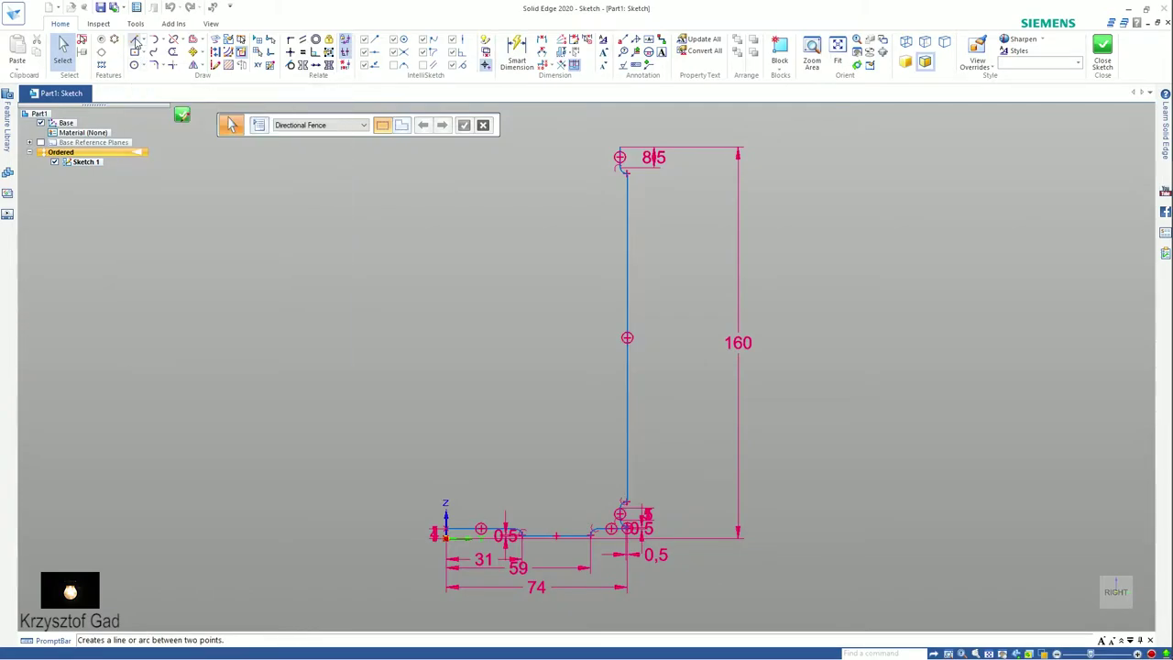
Step: Draw a vertical construction line up from the origin and finish Sketch 1
left_click(135, 39)
left_click(447, 536)
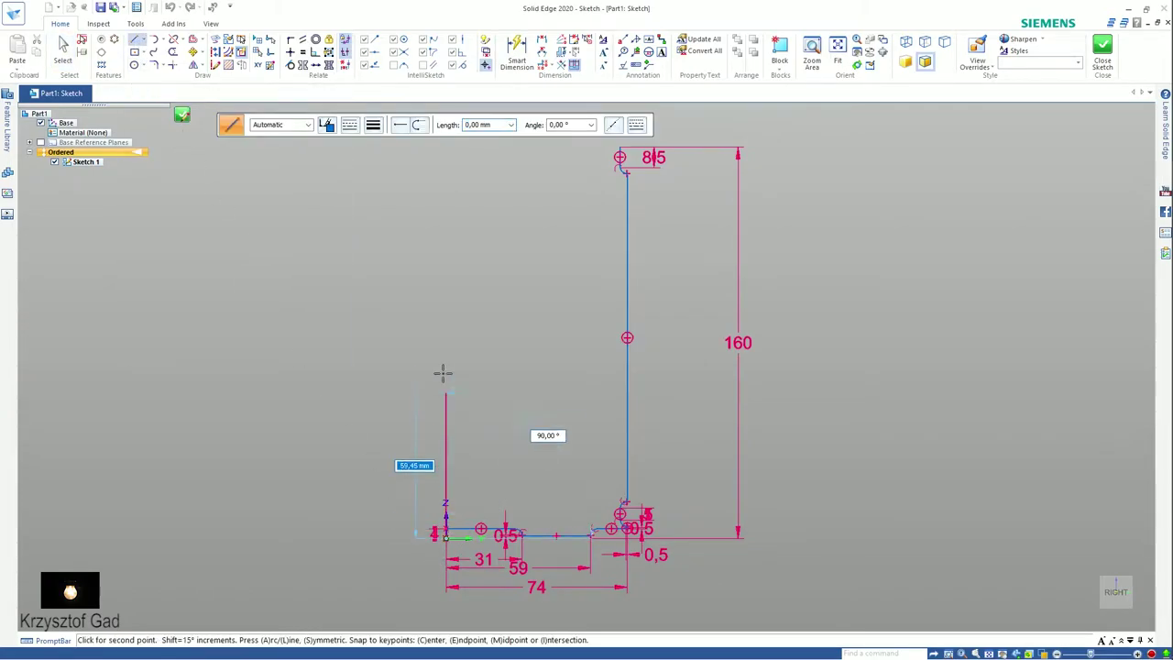
left_click(446, 308)
right_click(382, 307)
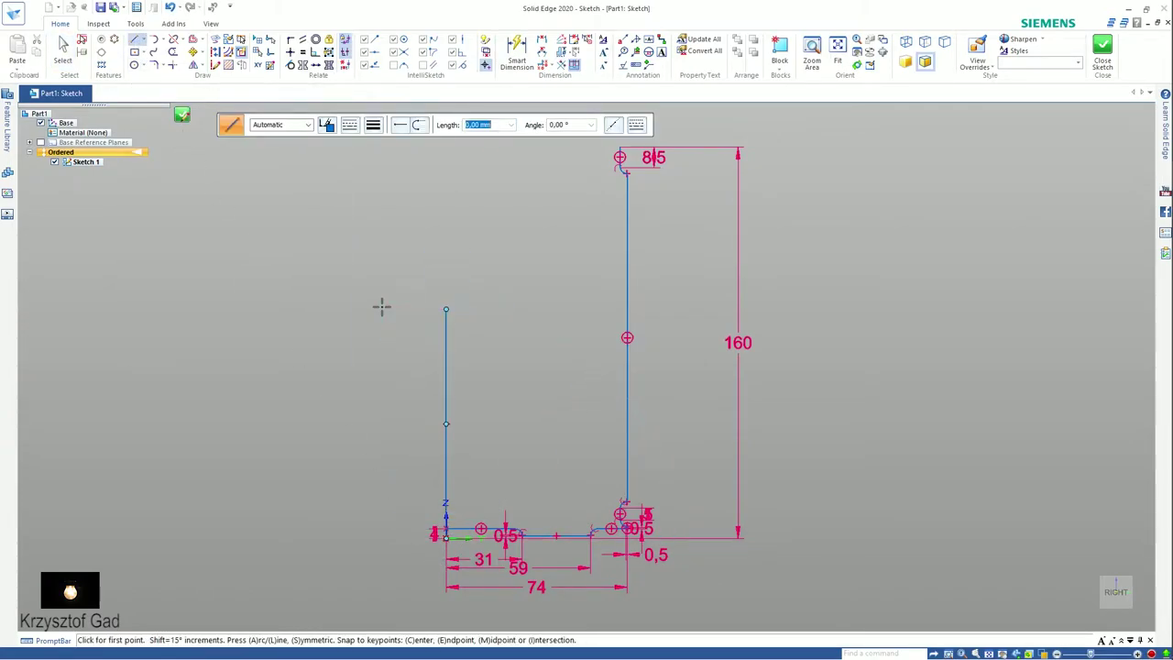
key("Escape")
left_click(446, 355)
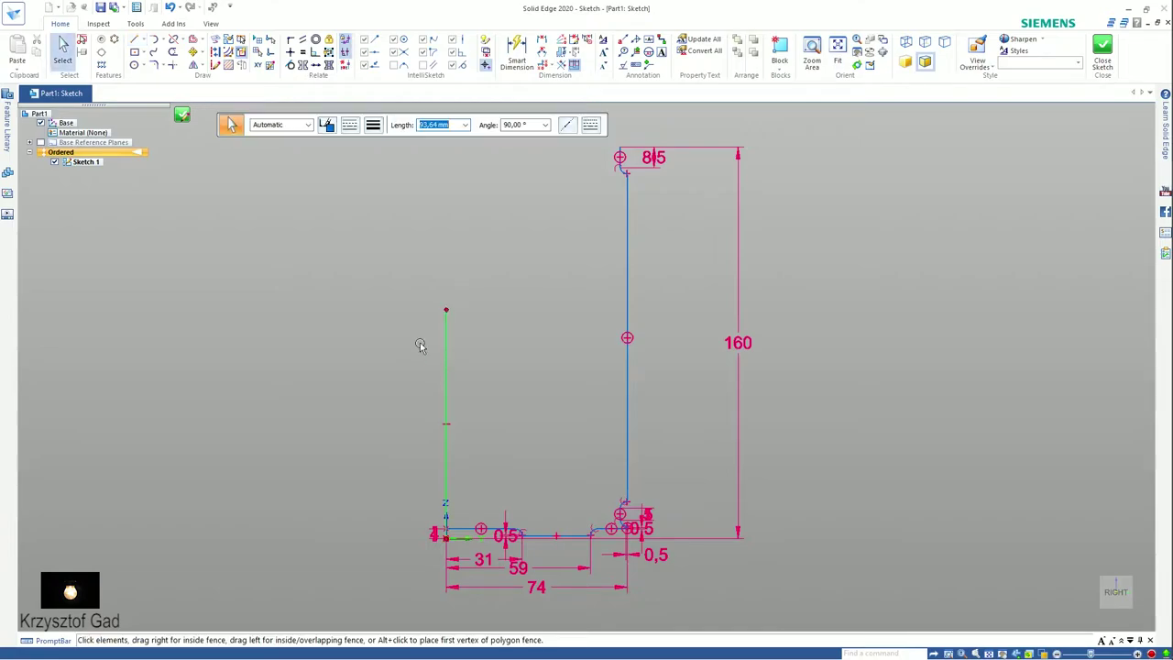
left_click(215, 53)
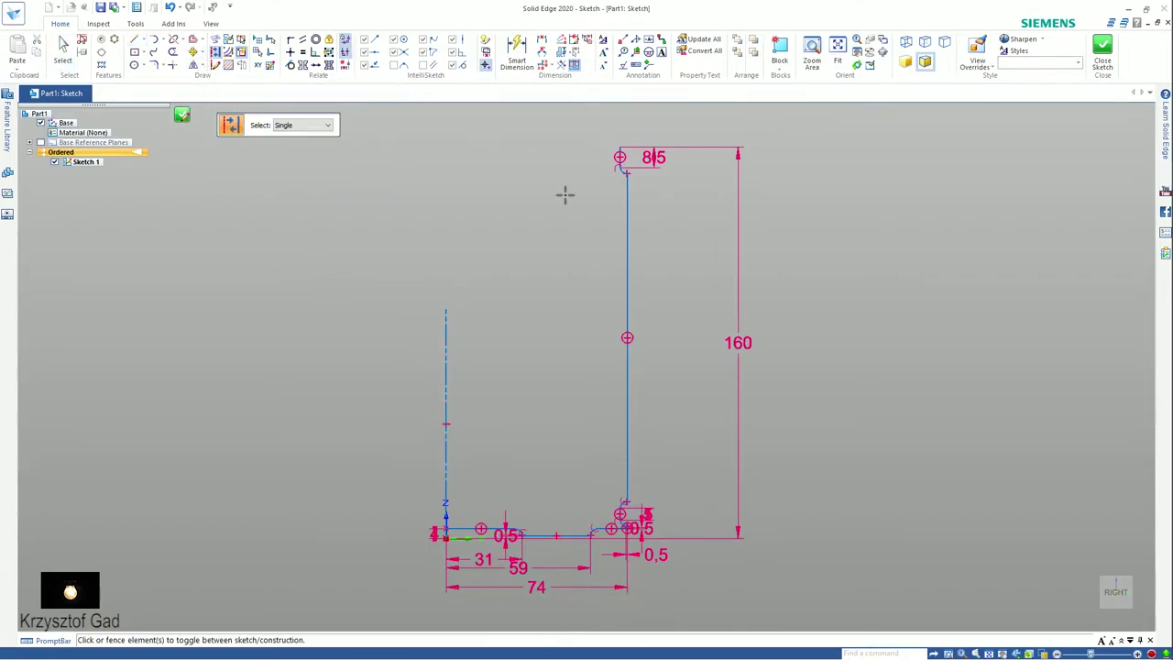
left_click(1102, 53)
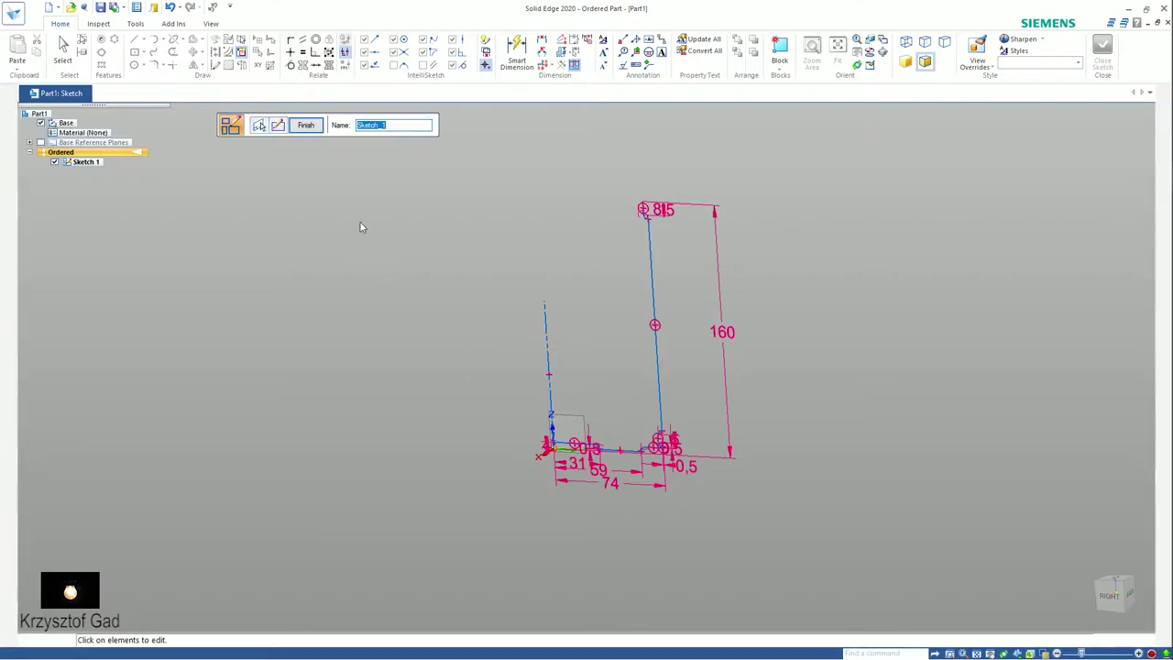
left_click(310, 124)
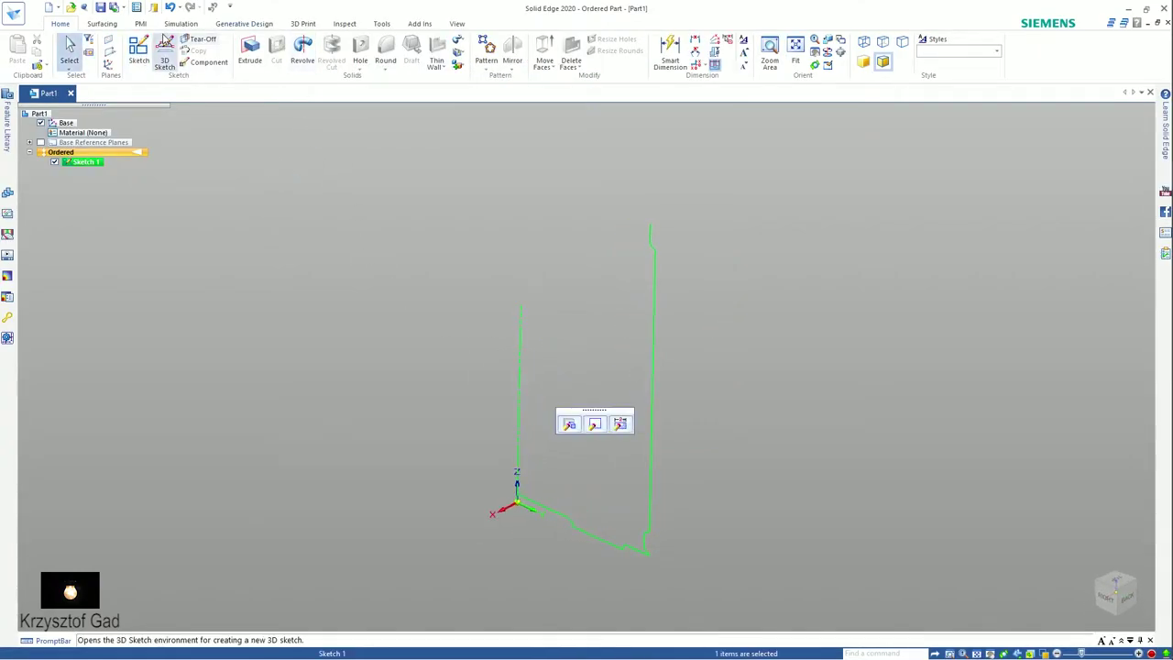
Step: Revolve the cup profile 360° about the dashed construction axis into surface Revolve 1
left_click(103, 23)
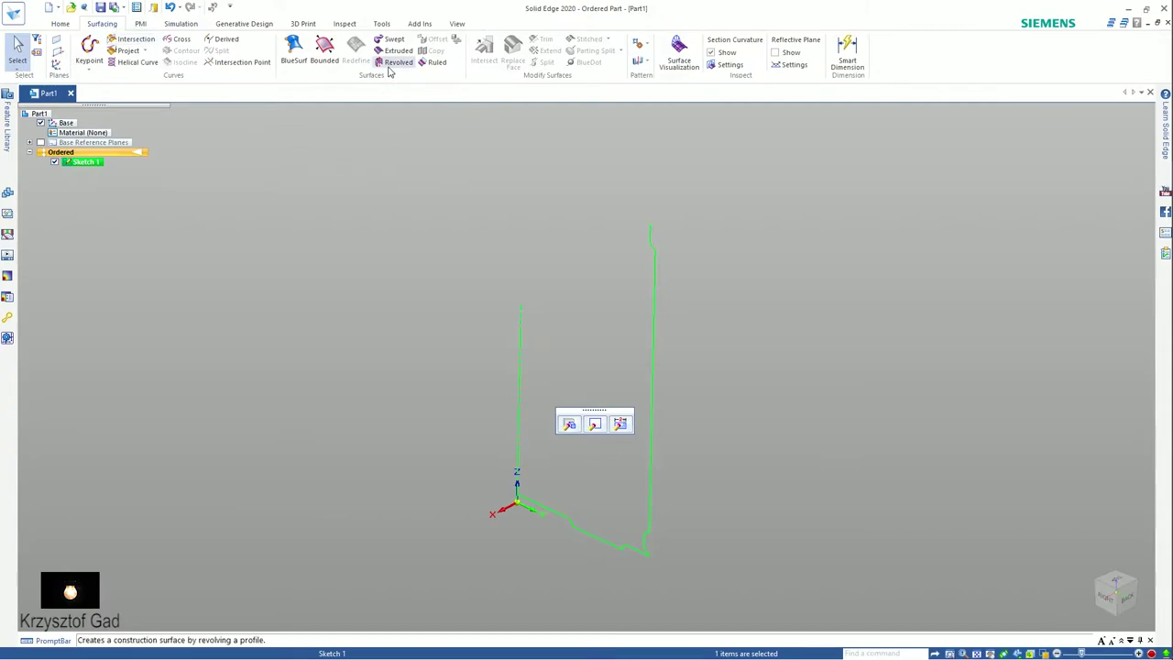
left_click(389, 66)
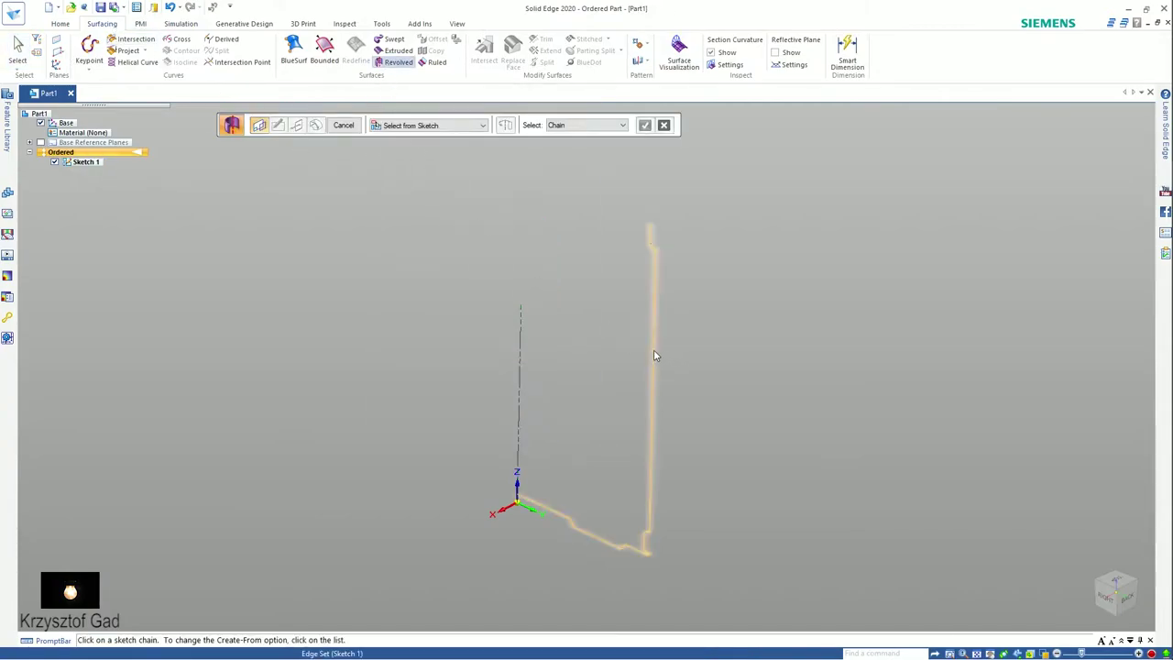
right_click(616, 353)
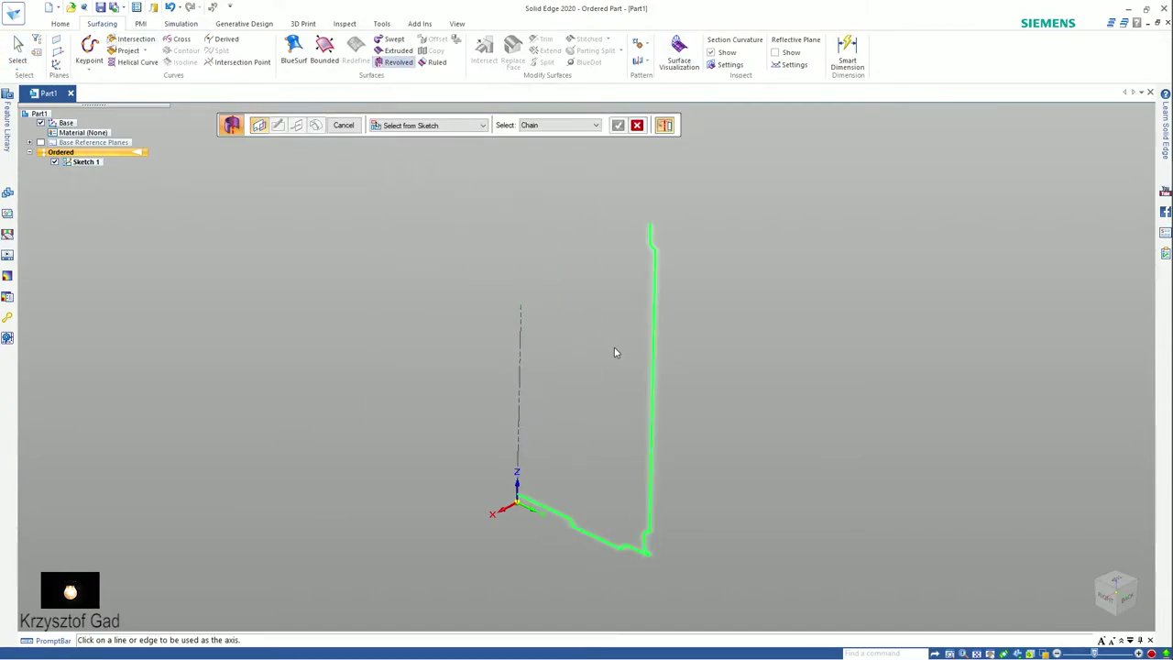
left_click(518, 331)
left_click(451, 125)
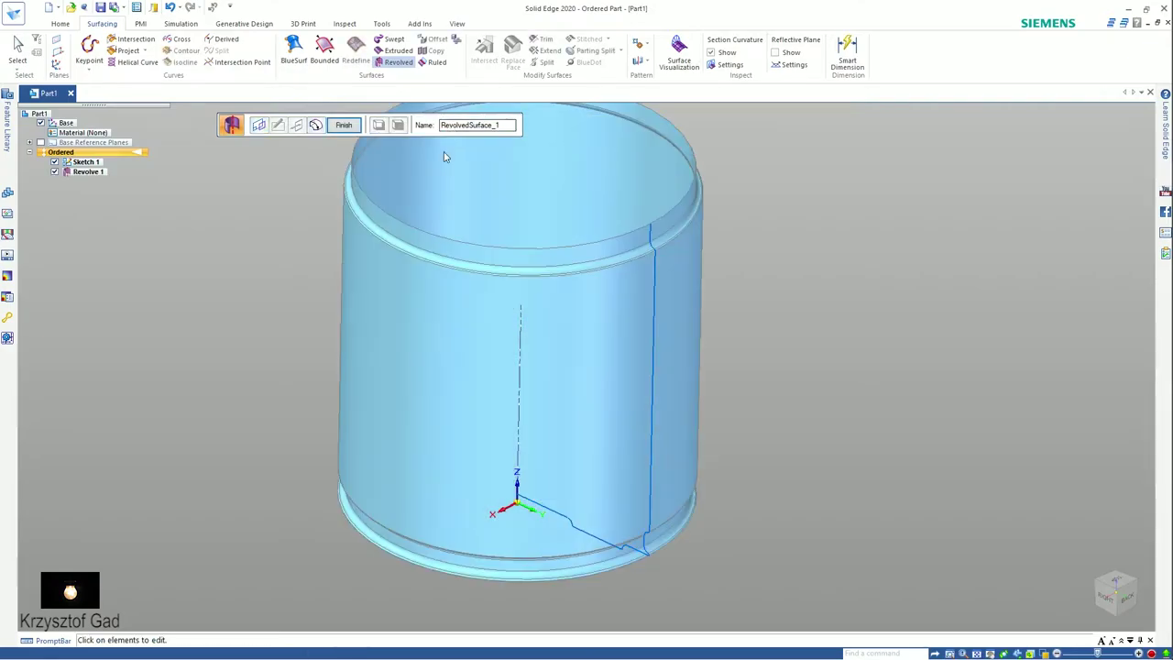
right_click(360, 219)
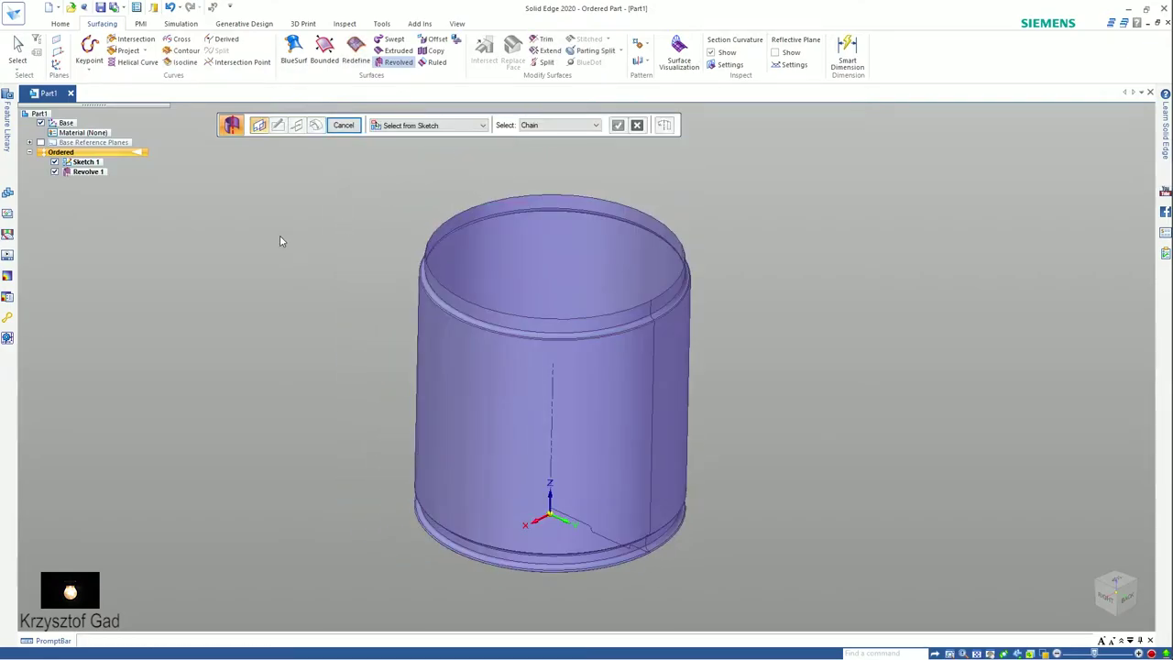
left_click(343, 126)
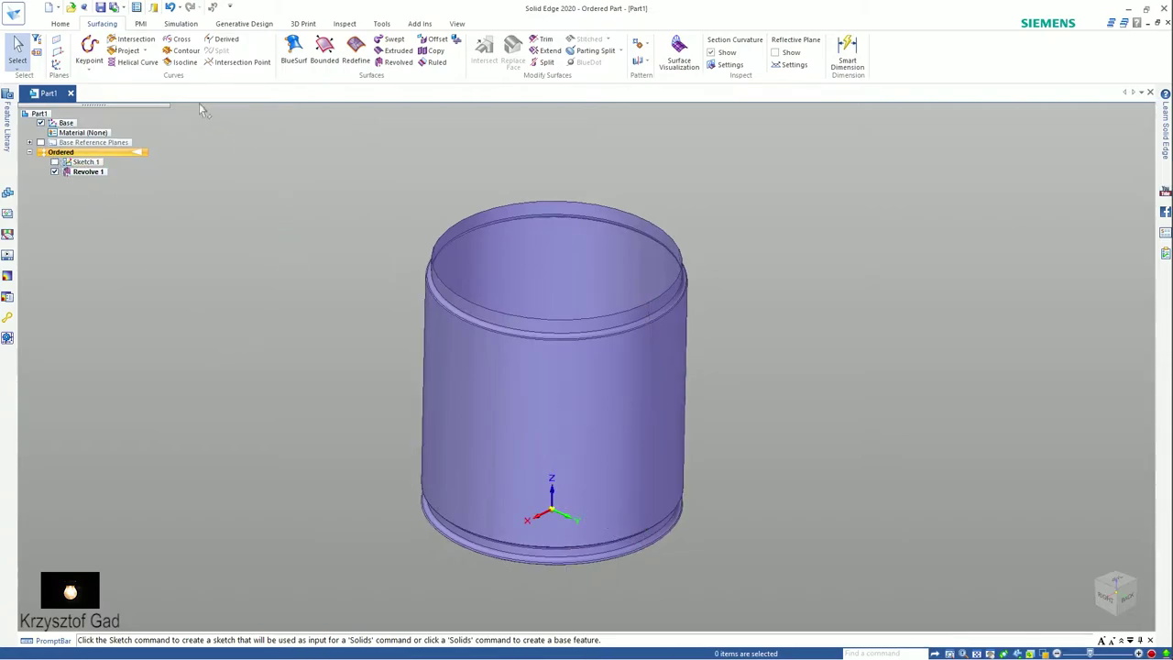
Step: Create Plane 4 parallel to the cup's bottom face, 160 mm up on the rim side
left_click(68, 43)
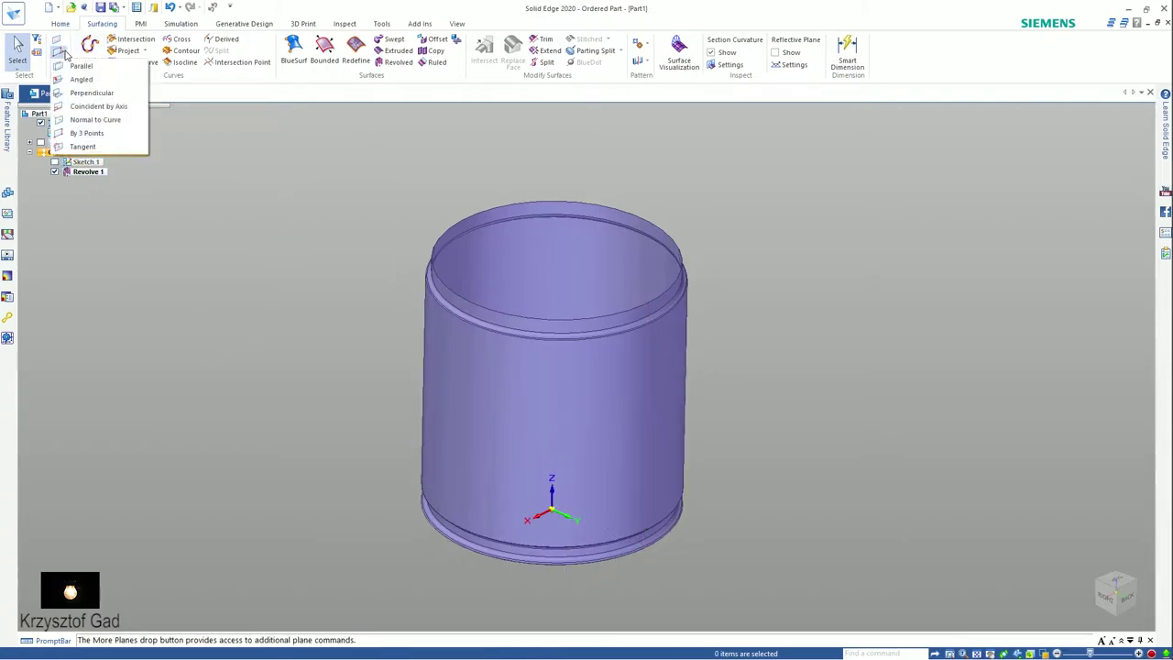
left_click(98, 96)
middle_click_drag(365, 423, 522, 424)
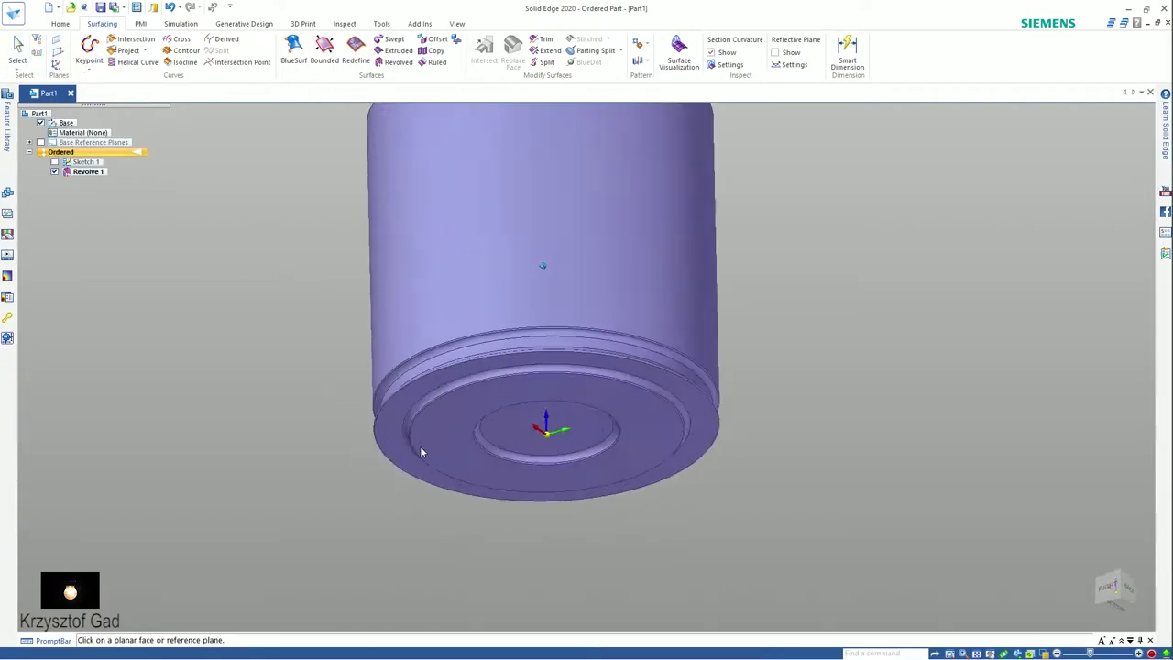
left_click(520, 423)
key("ctrl+i")
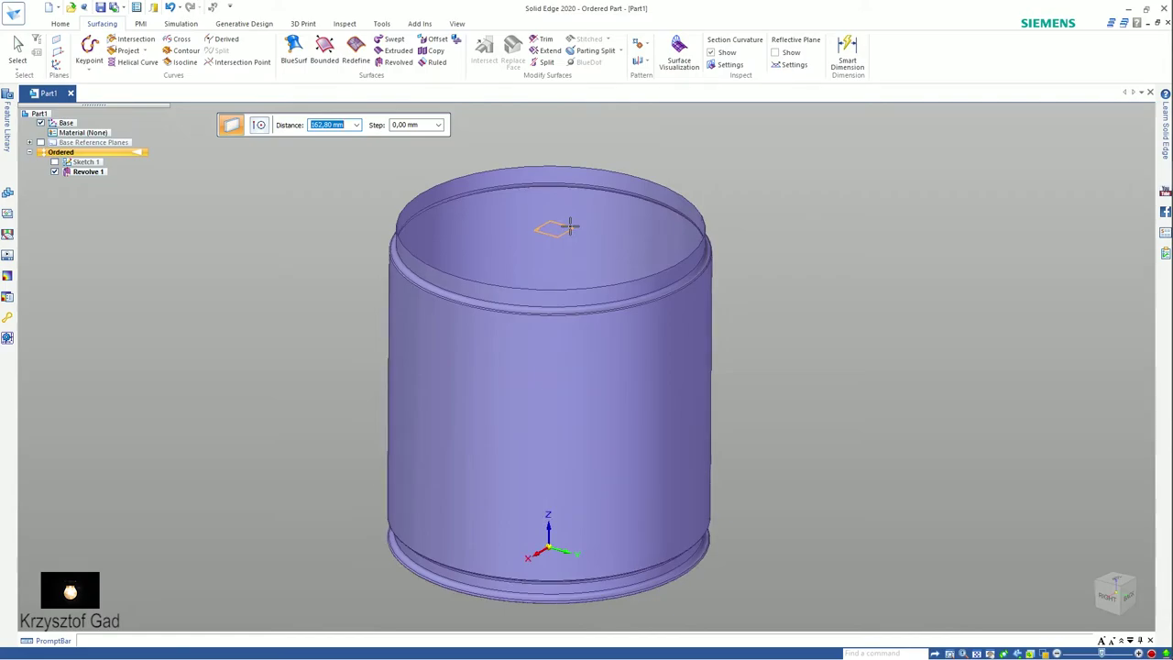
key("Tab")
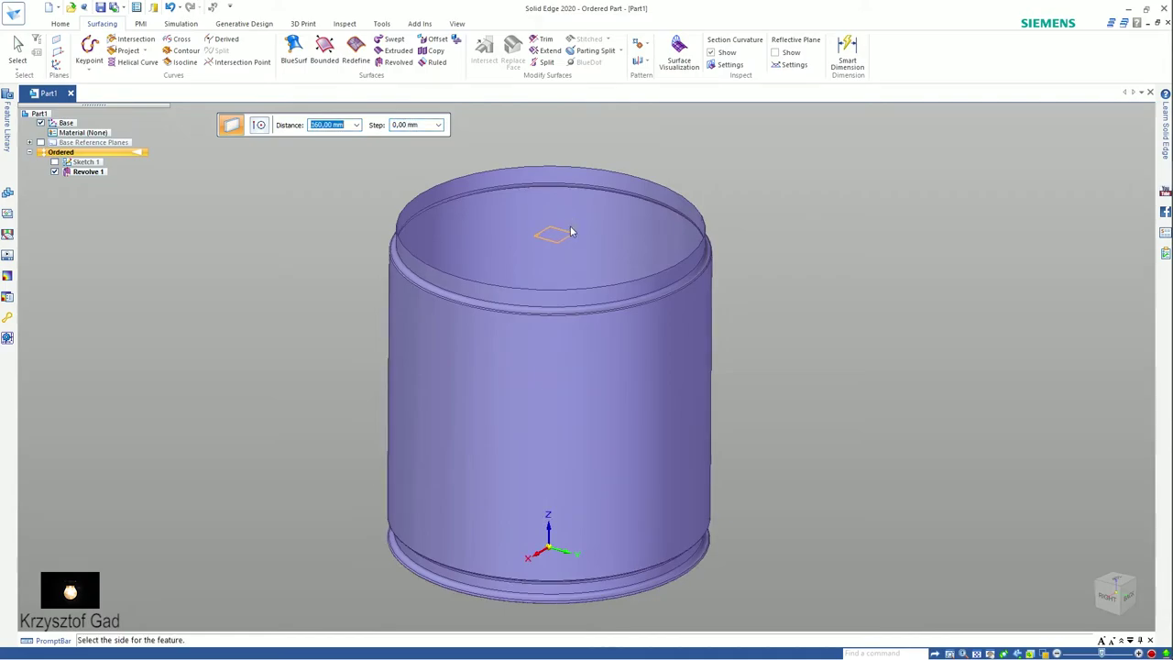
left_click(598, 152)
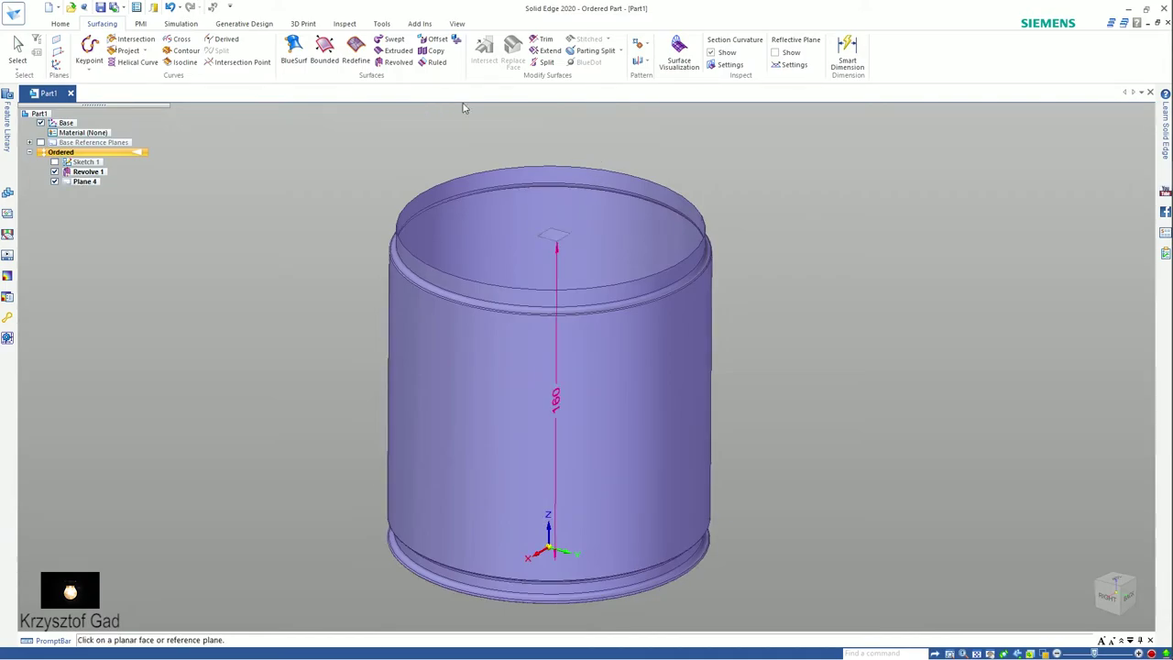
left_click(57, 28)
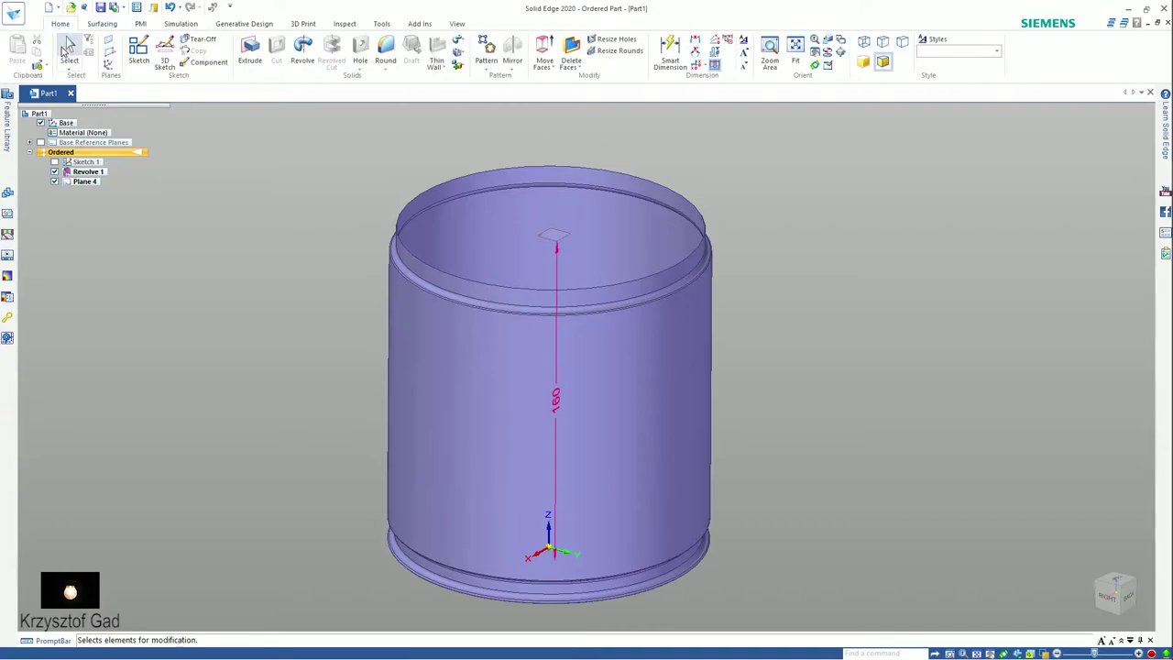
left_click(139, 50)
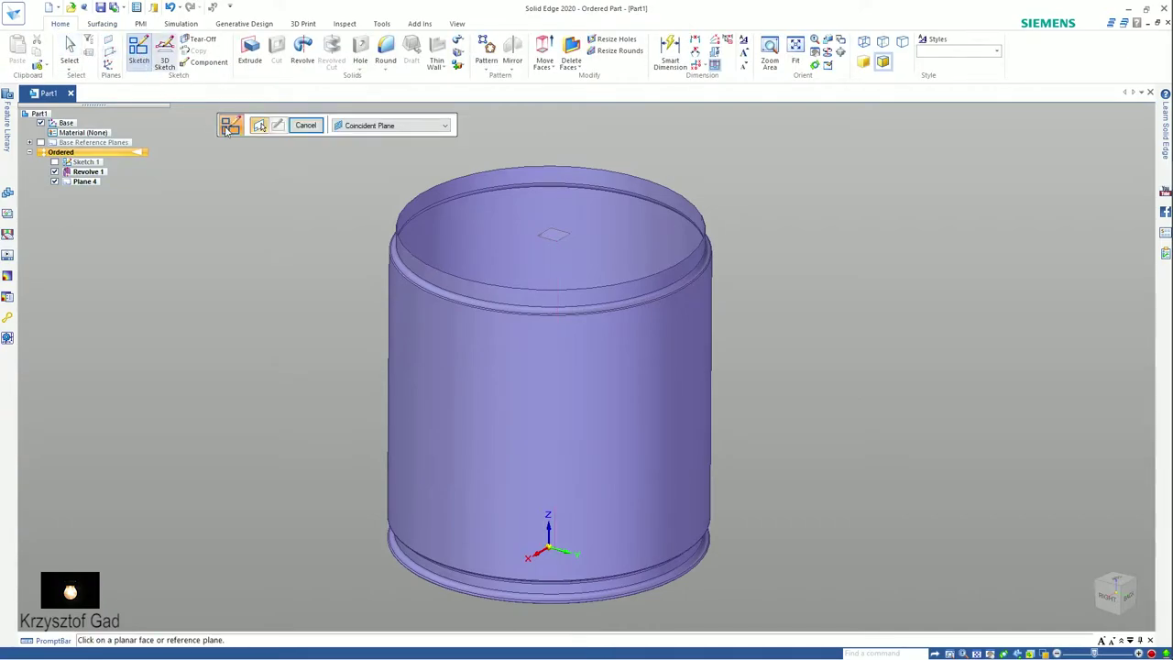
Step: On Plane 4, draw a 142 mm rim circle at the origin and a 25 mm-radius circle at its right edge
left_click(543, 243)
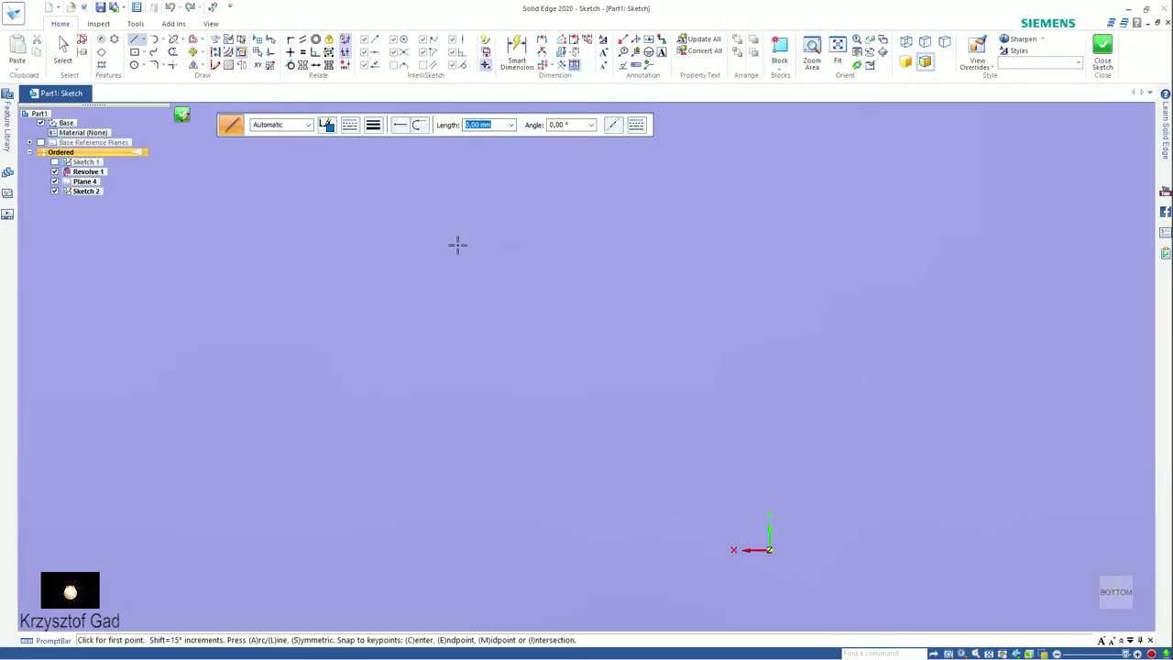
scroll(453, 246, "down", 5)
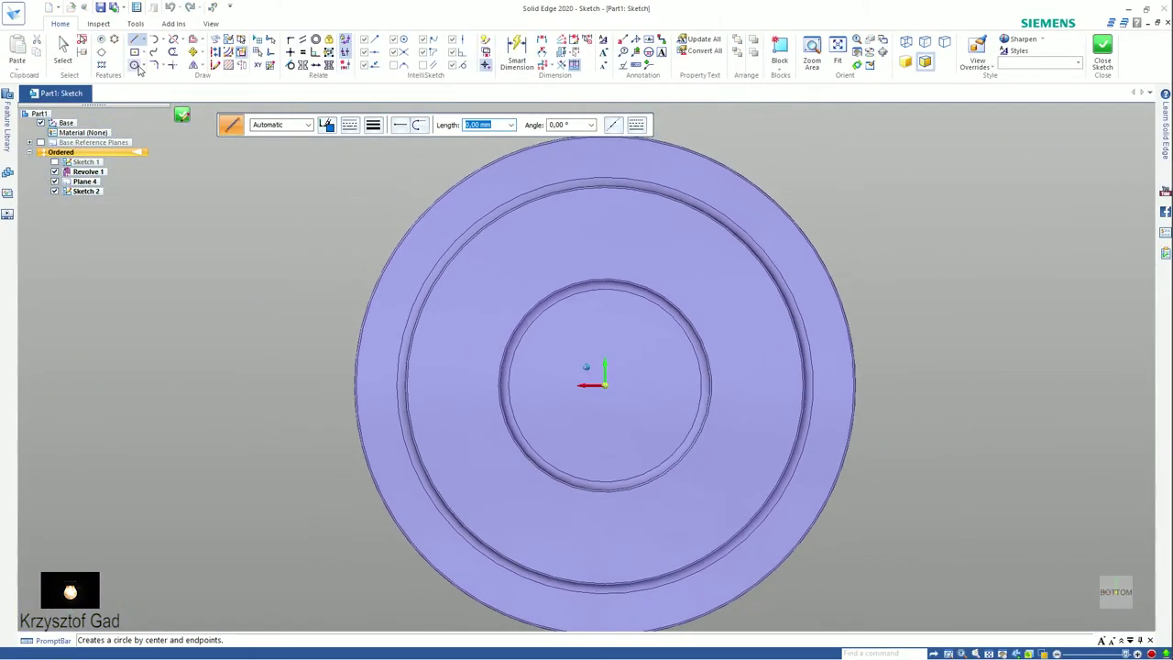
left_click(135, 66)
left_click(136, 66)
left_click(605, 384)
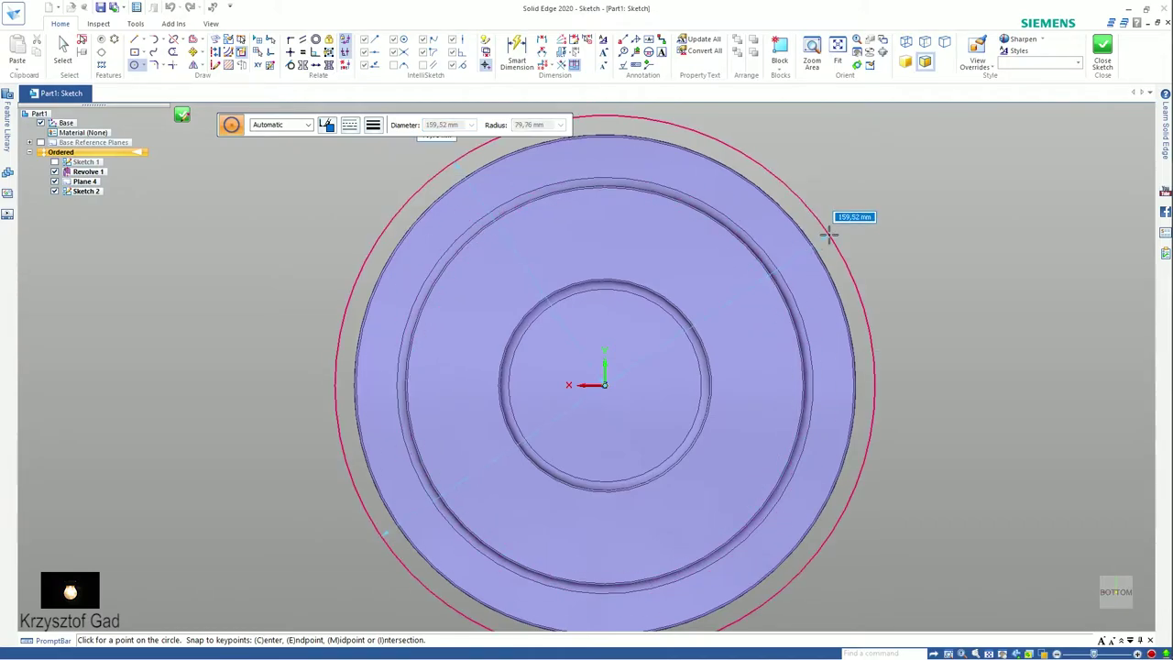
type("2")
key("Return")
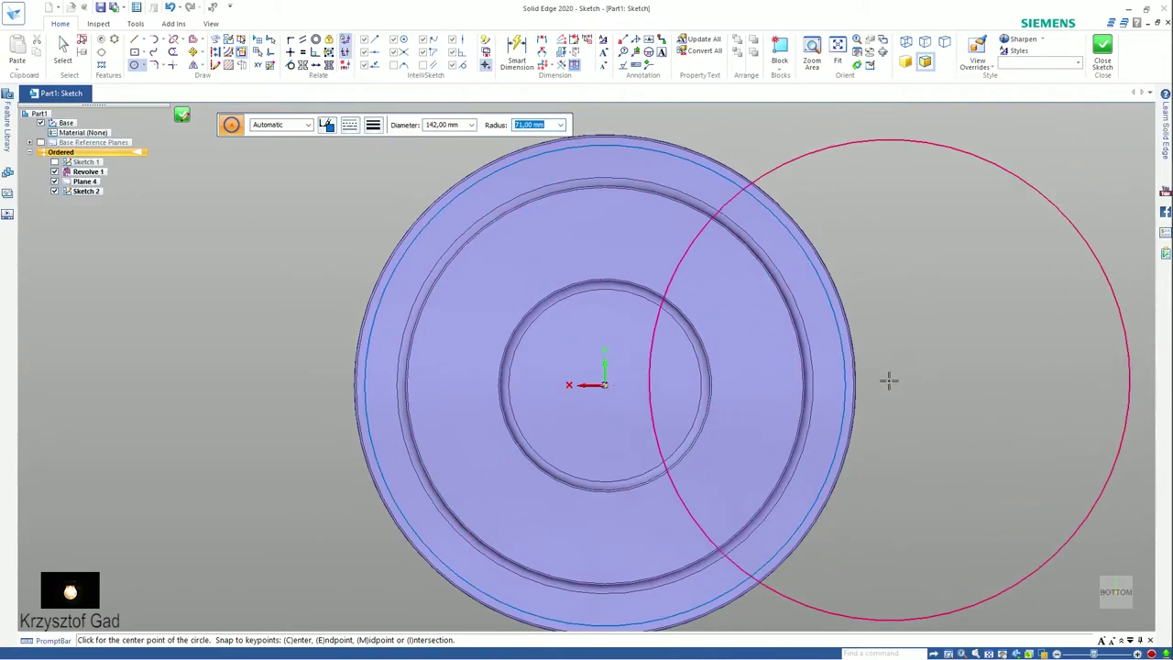
type("5")
key("Return")
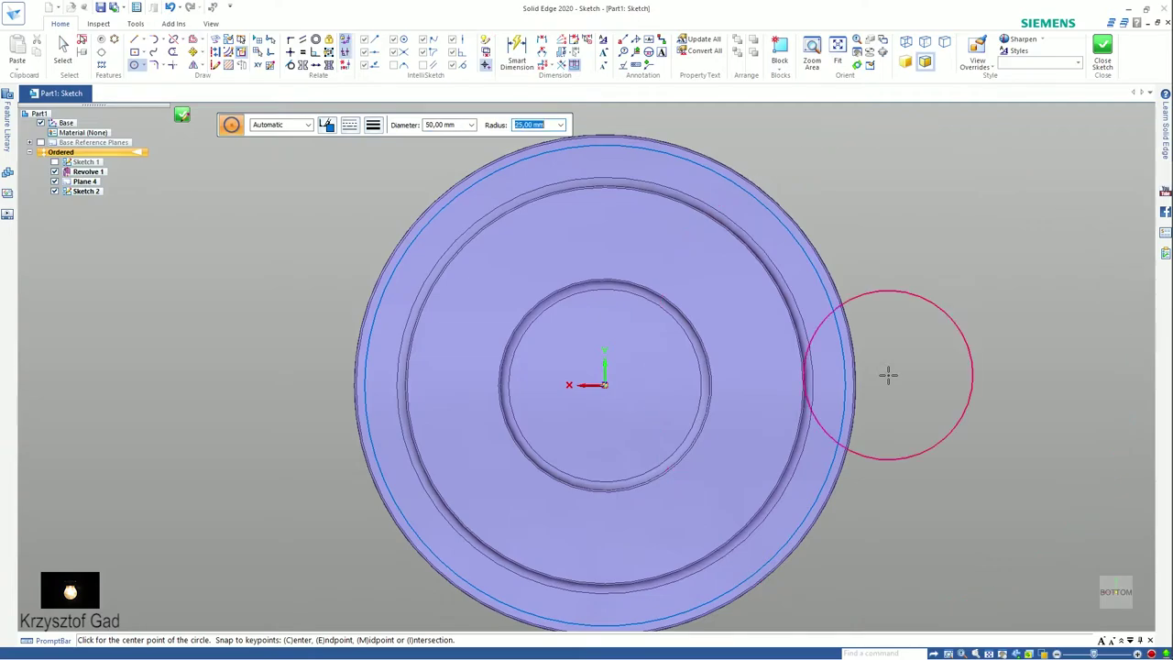
left_click(789, 385)
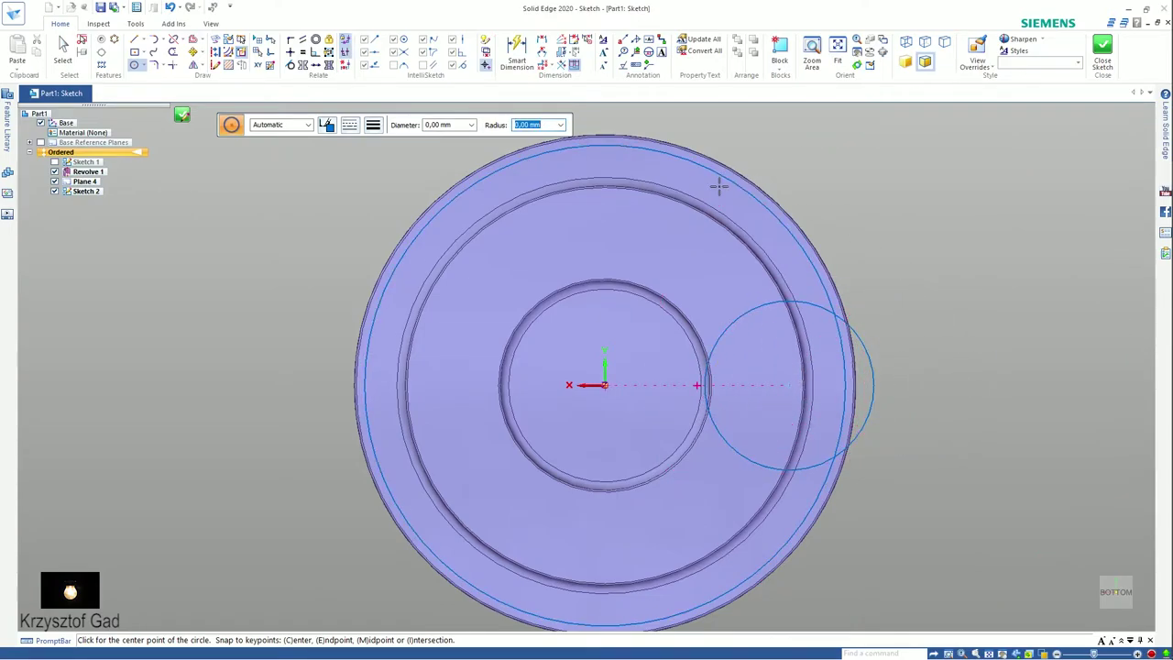
Step: Trim the overlapping arcs so the rim circle and bulge form one spout outline
left_click(173, 52)
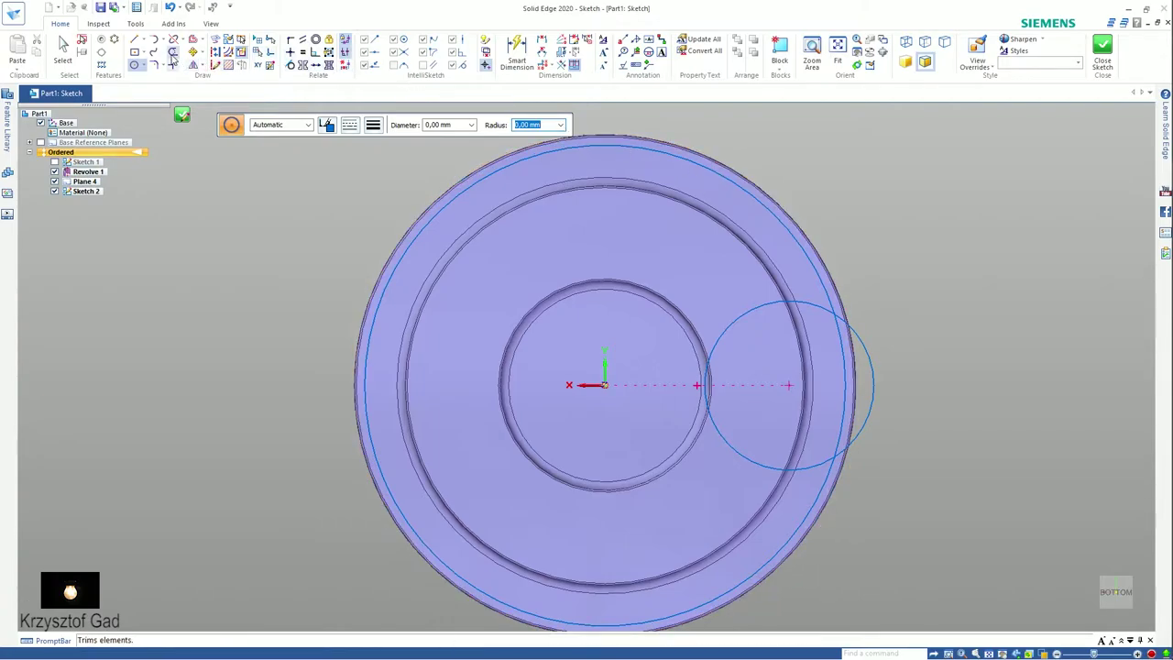
left_click_drag(722, 315, 737, 318)
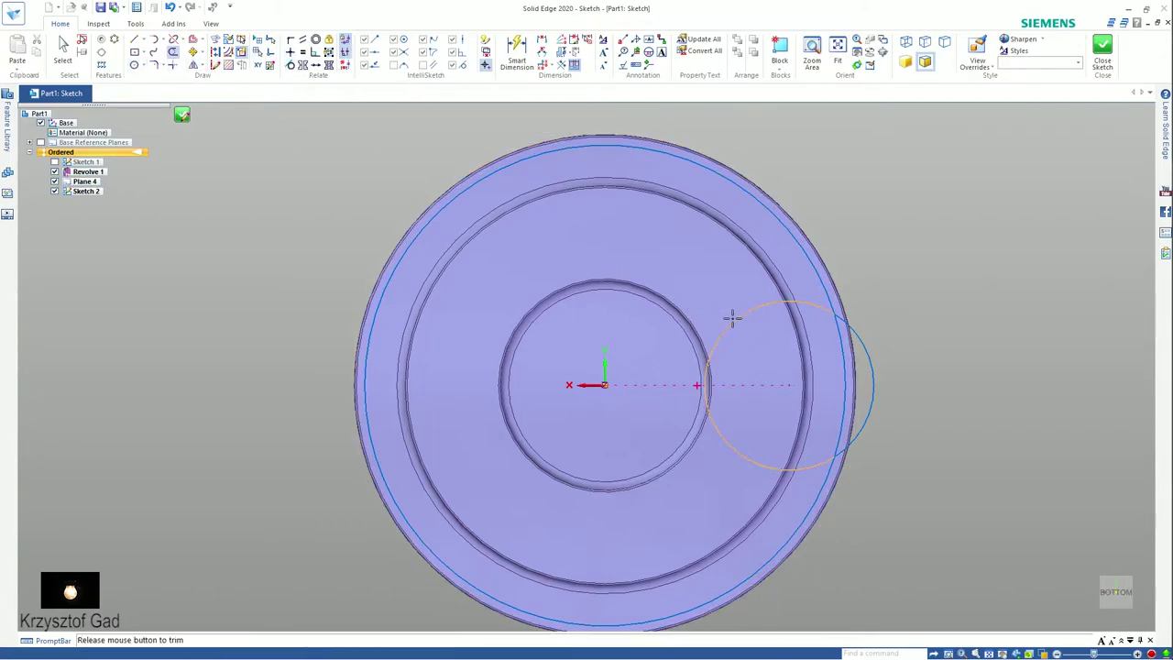
left_click(836, 353)
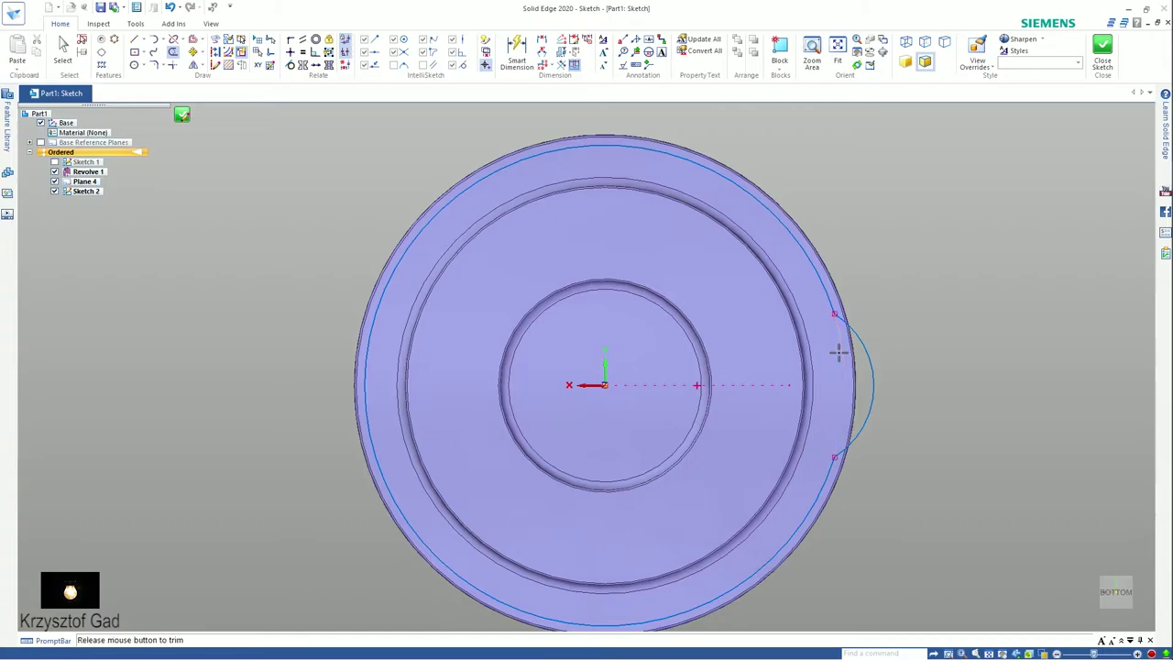
right_click(890, 229)
Step: Dimension the rim circle at R 71 and the spout arc at R 25
left_click(857, 228)
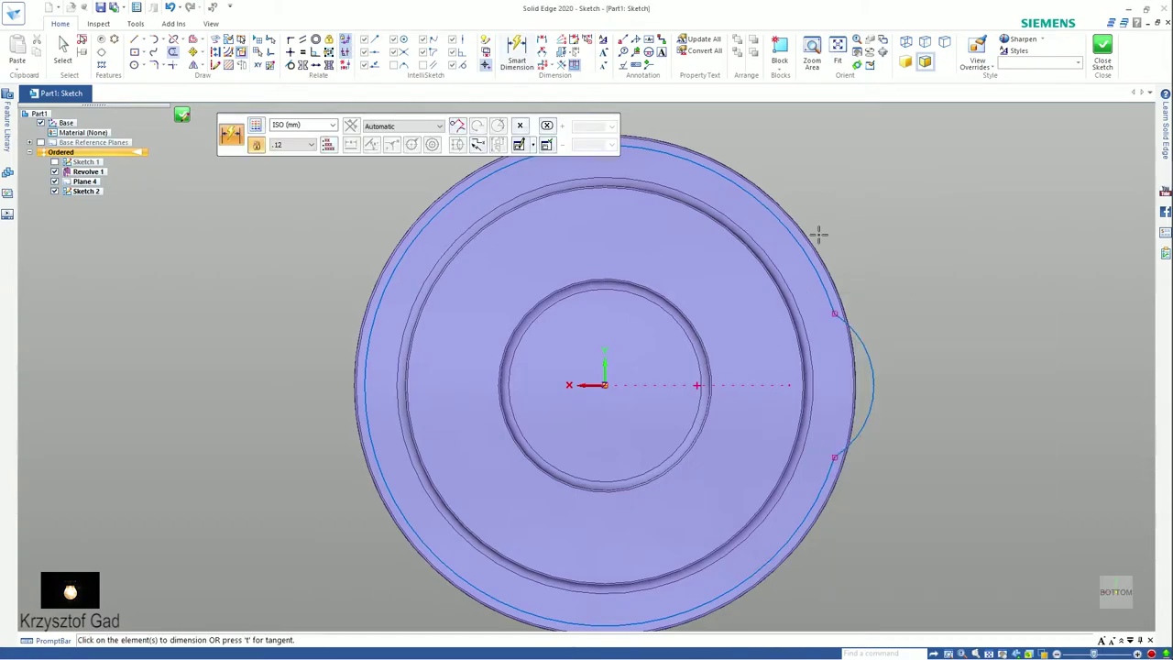
left_click(859, 186)
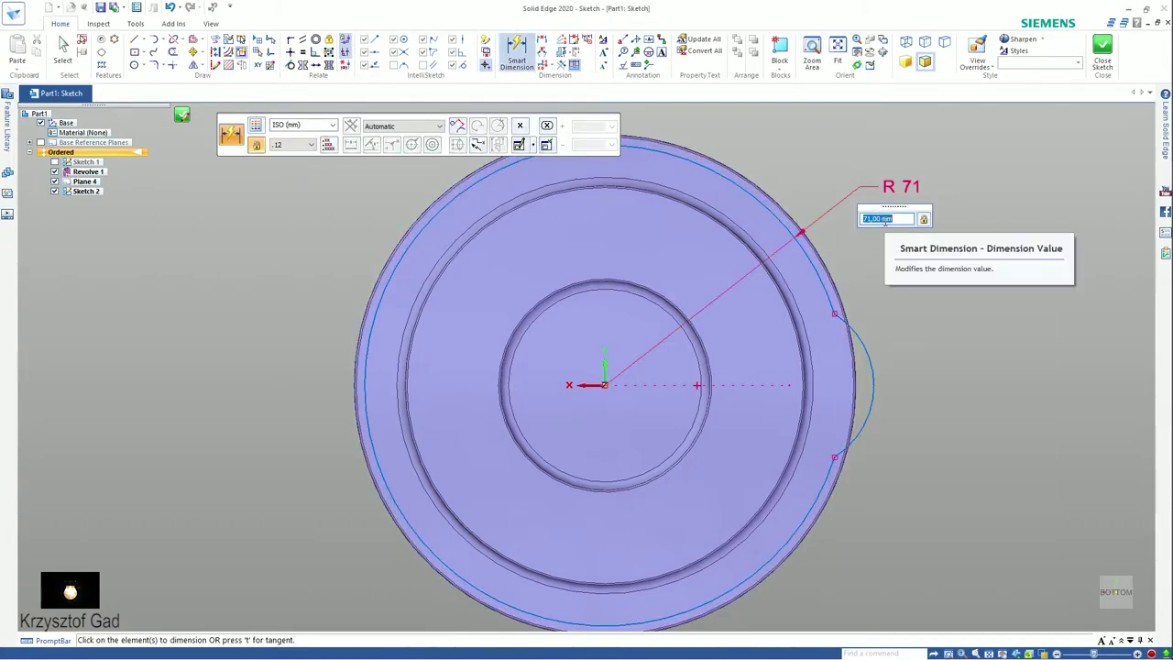
right_click(884, 219)
key("Escape")
key("Return")
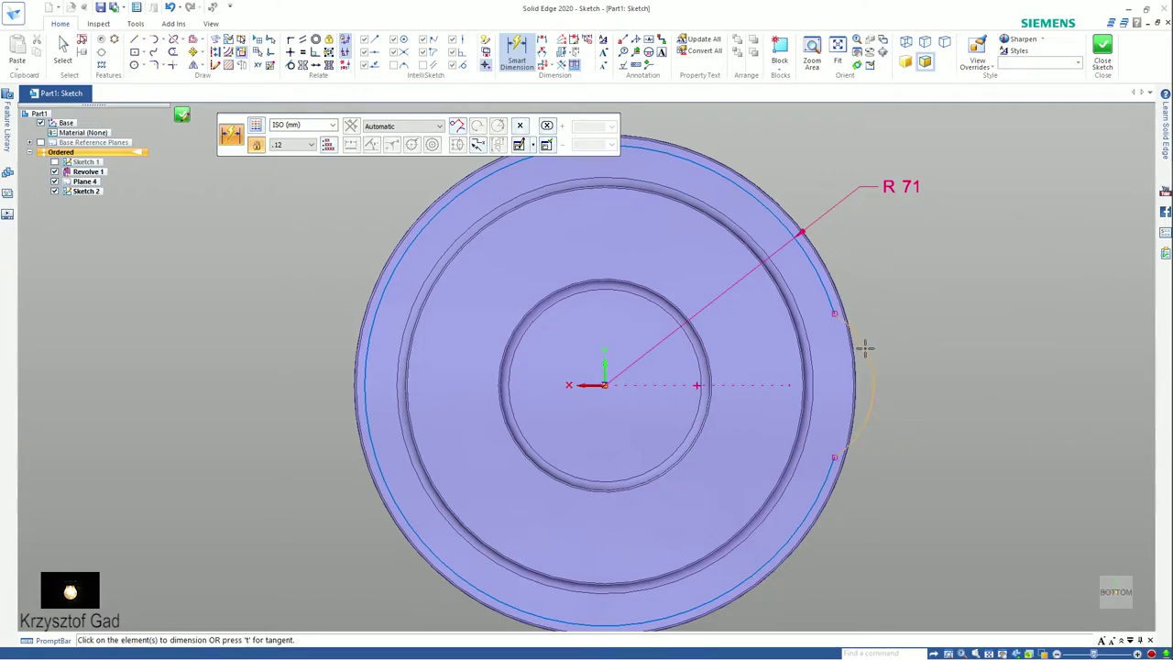
left_click(864, 347)
left_click(920, 310)
key("Return")
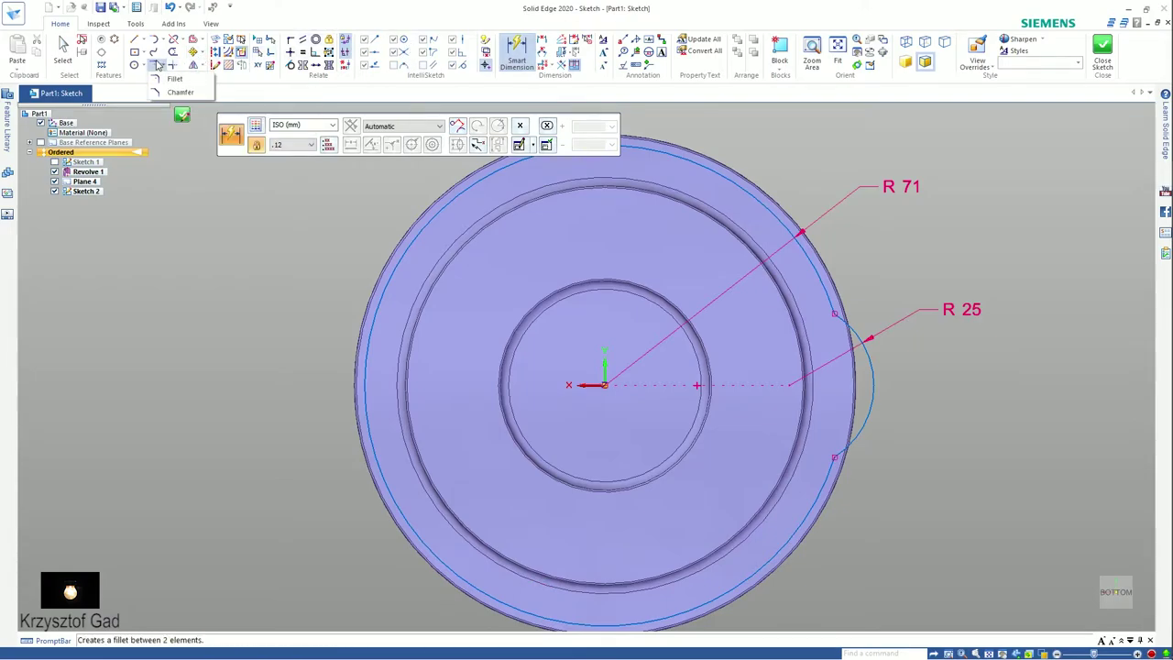
Step: Fillet the upper and lower spout-to-rim junctions
left_click(154, 64)
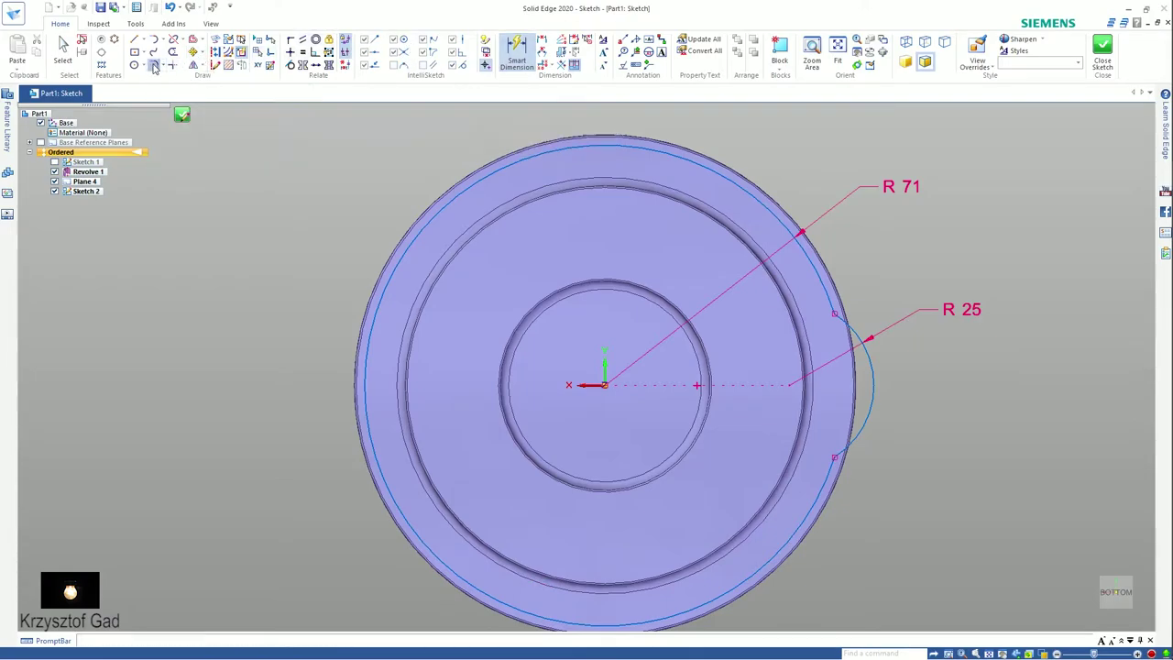
left_click(839, 314)
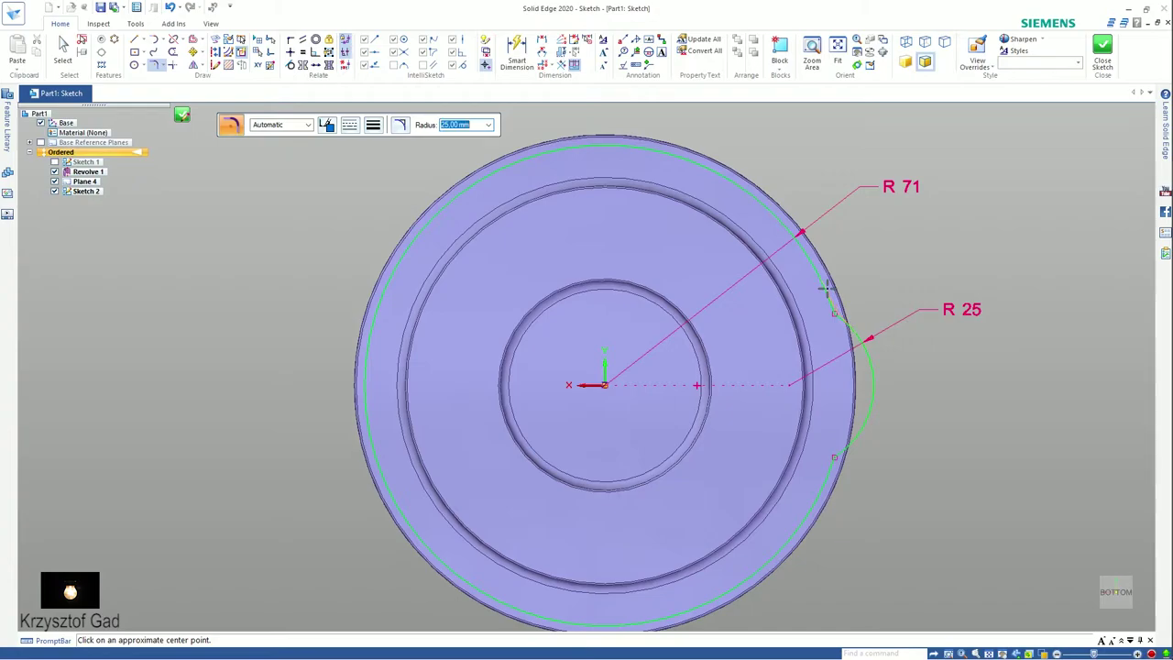
left_click(870, 291)
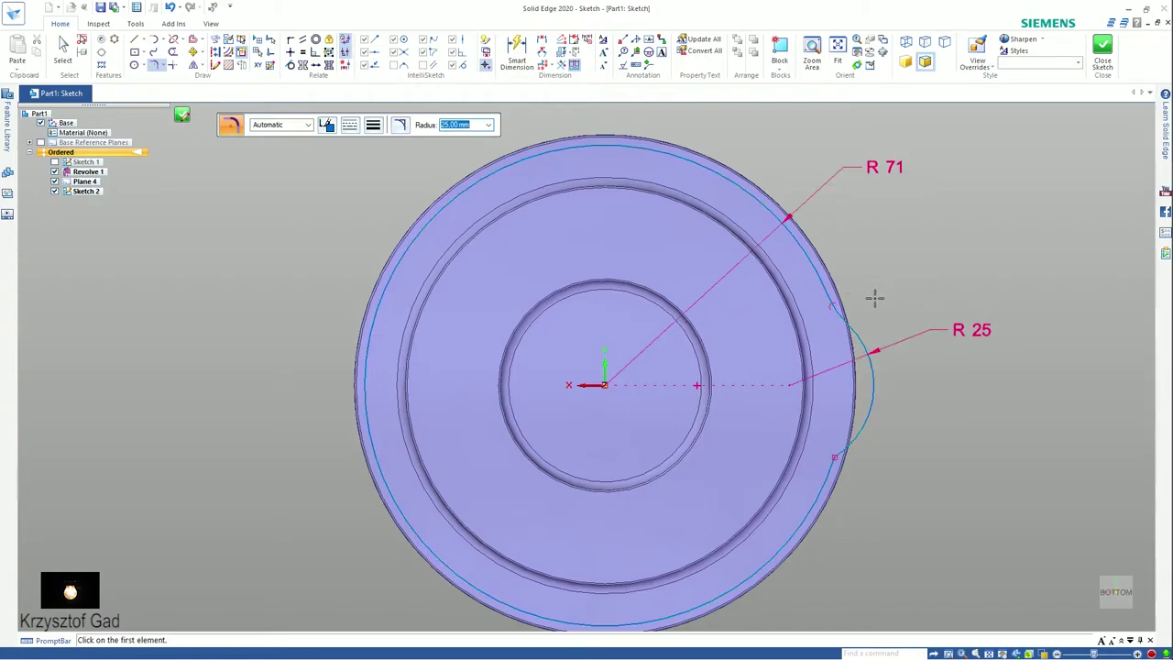
left_click(826, 470)
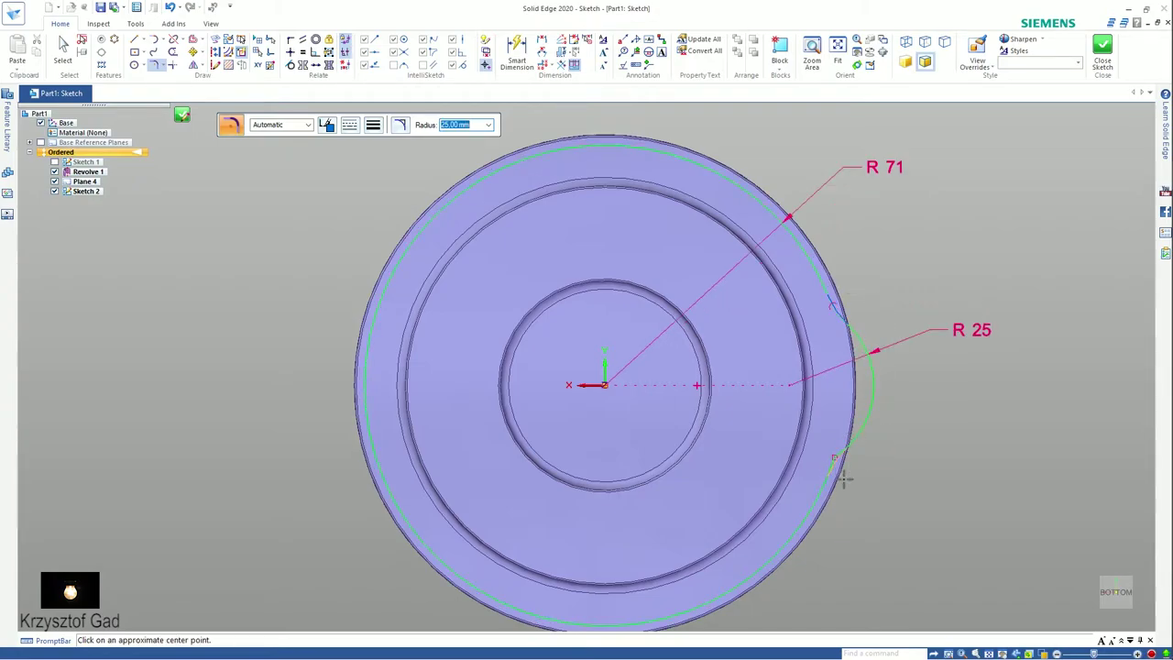
left_click(856, 480)
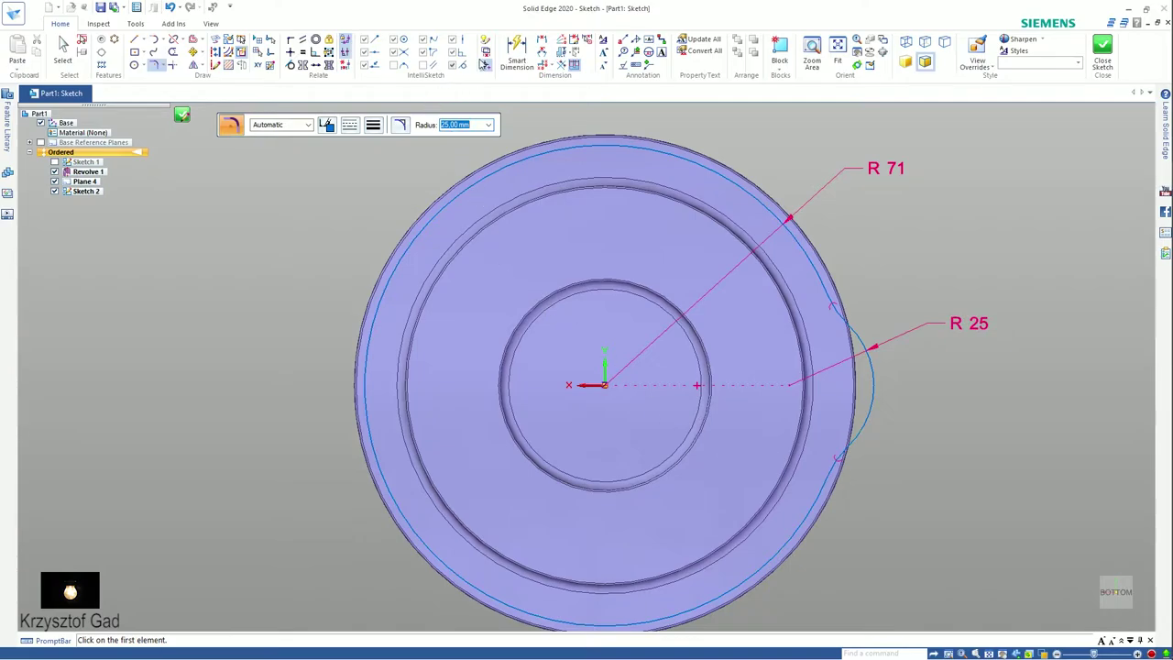
Step: Dimension both new fillets at R 25
left_click(516, 53)
left_click(841, 308)
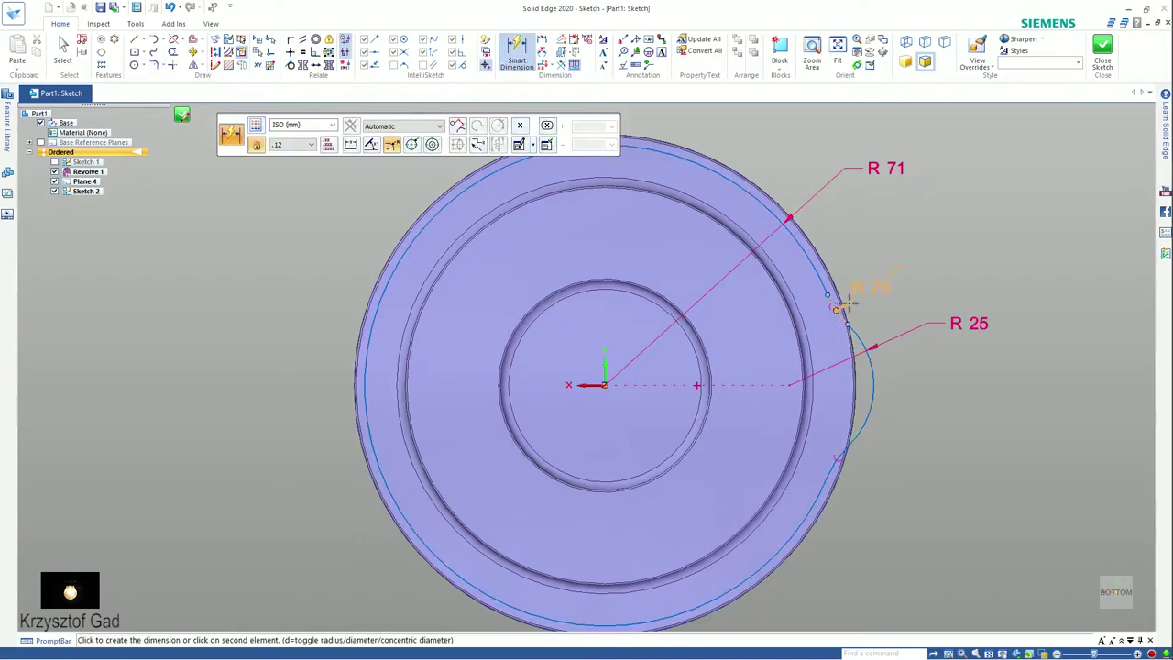
left_click(866, 285)
key("Return")
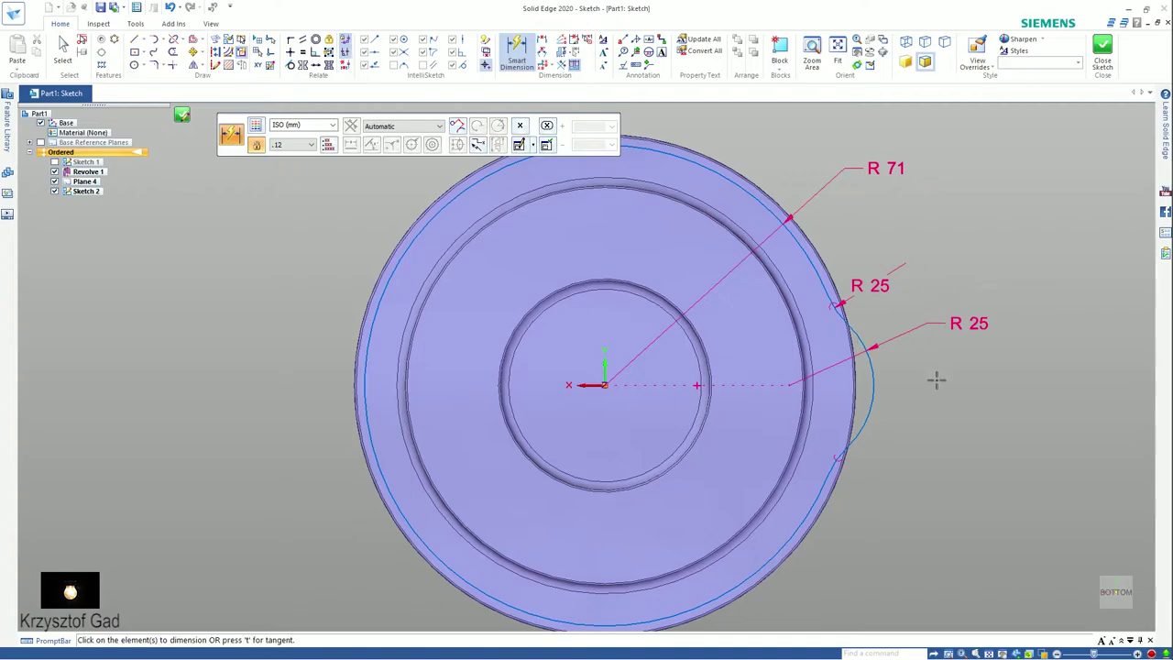
left_click(839, 456)
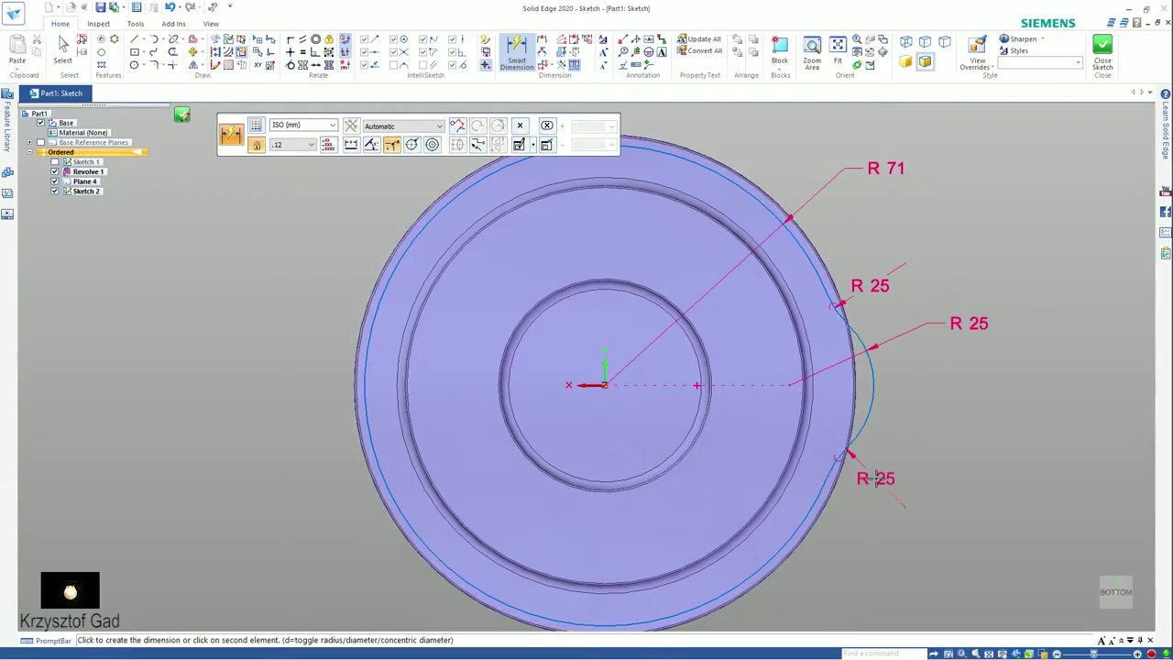
left_click(876, 476)
key("Return")
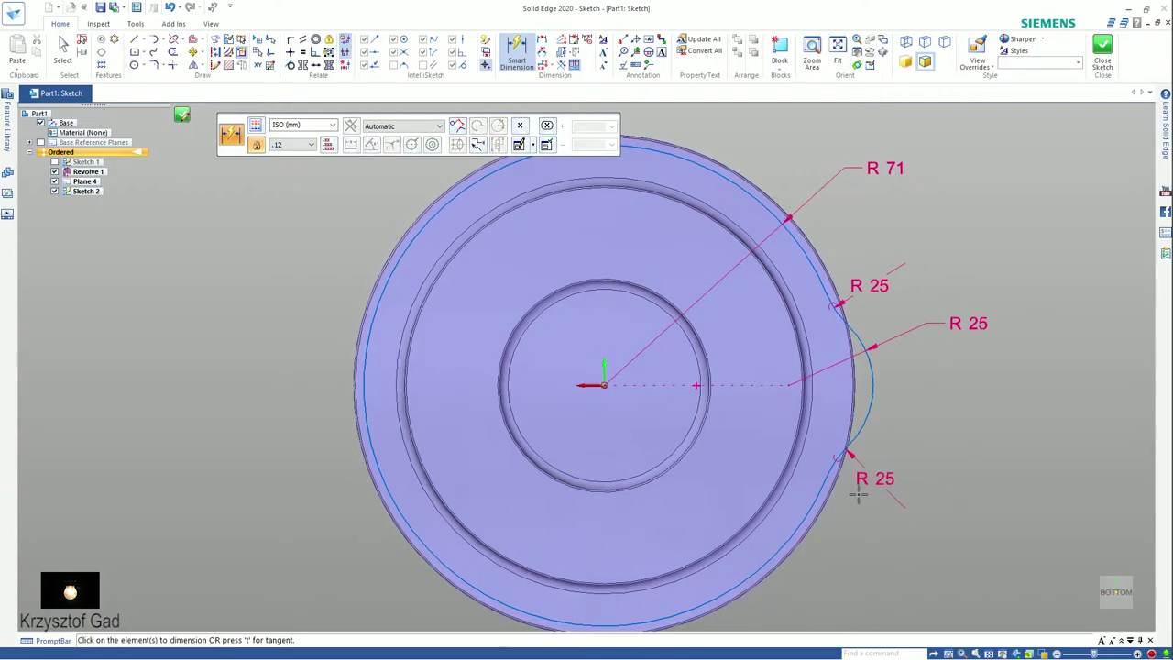
Step: Set the vertical distance between the spout arc endpoints to 50
scroll(893, 403, "up", 2)
left_click(541, 40)
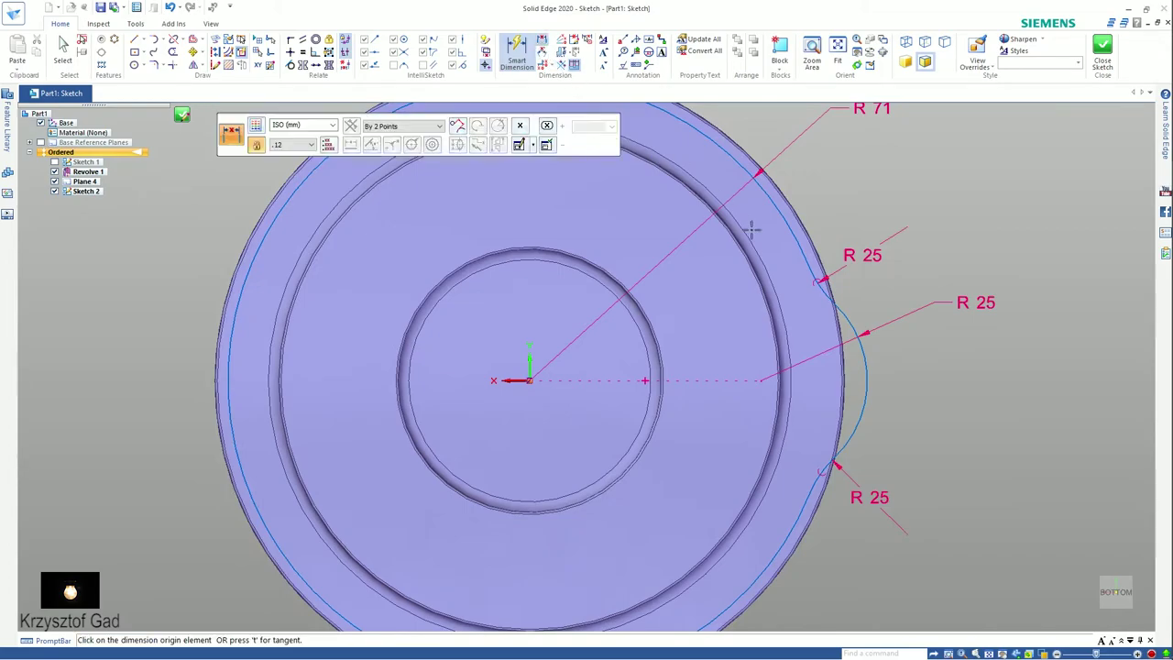
left_click(810, 271)
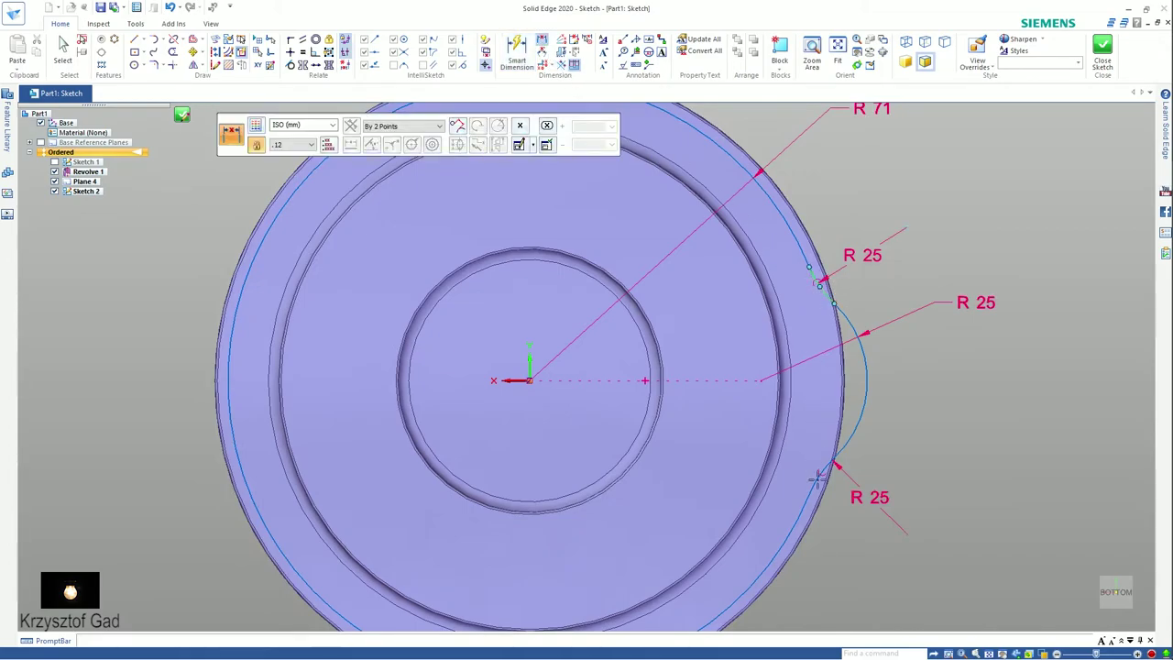
left_click(820, 480)
left_click(938, 439)
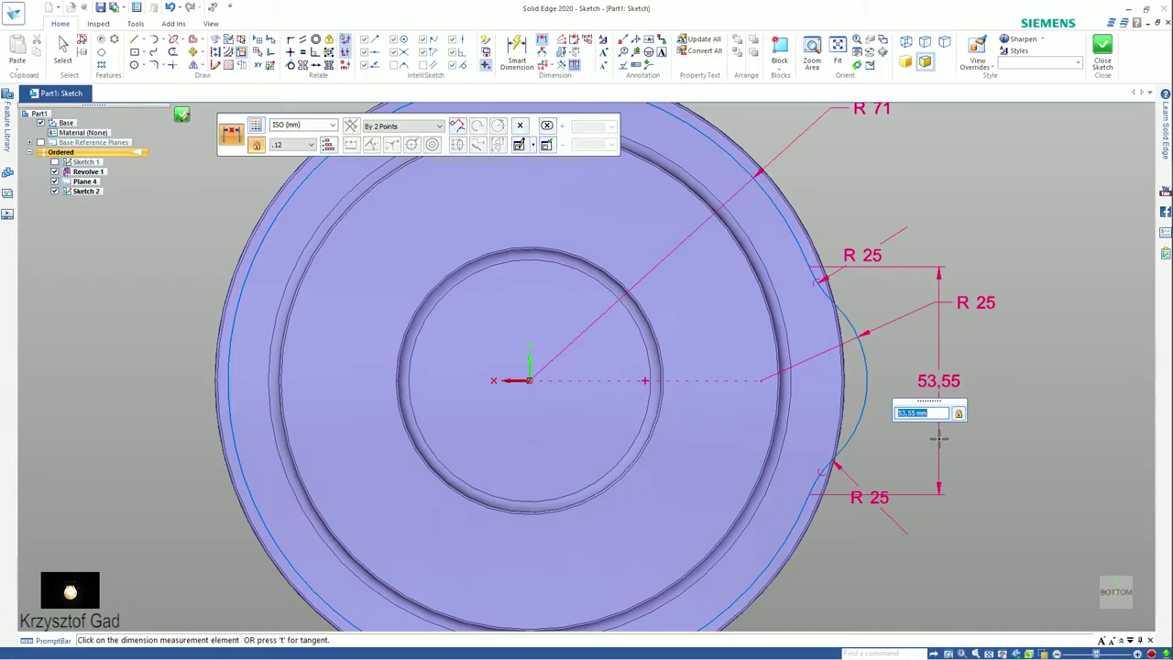
type("50")
key("Return")
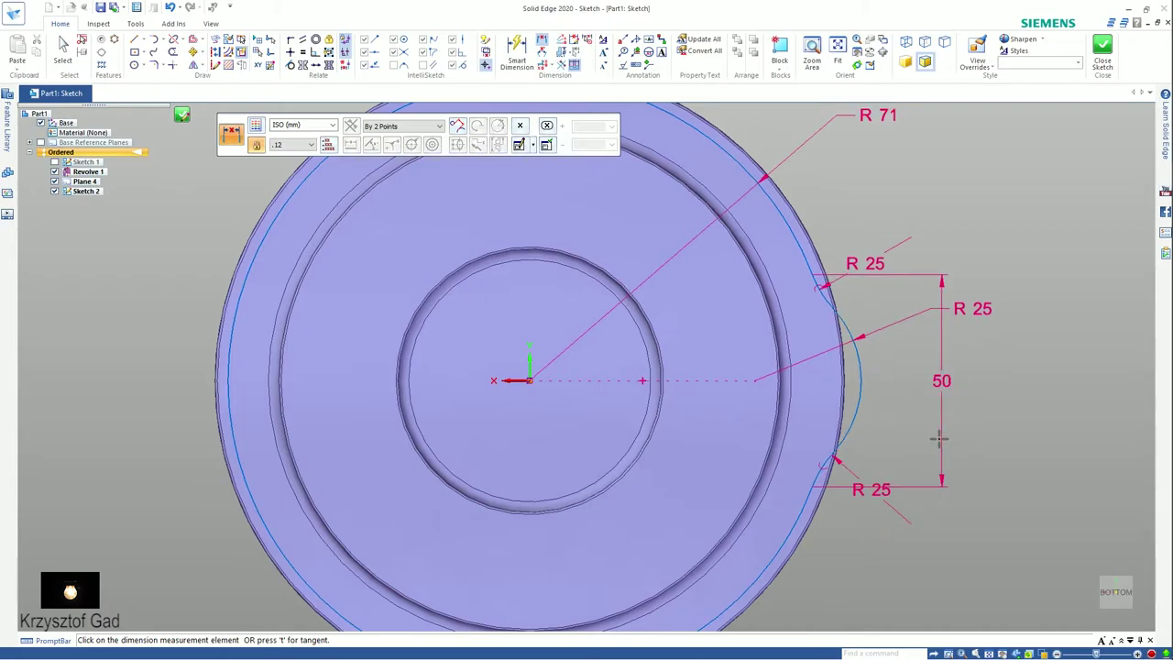
Step: Make the outer rim circle construction geometry and close Sketch 2
scroll(938, 440, "down", 2)
key("Escape")
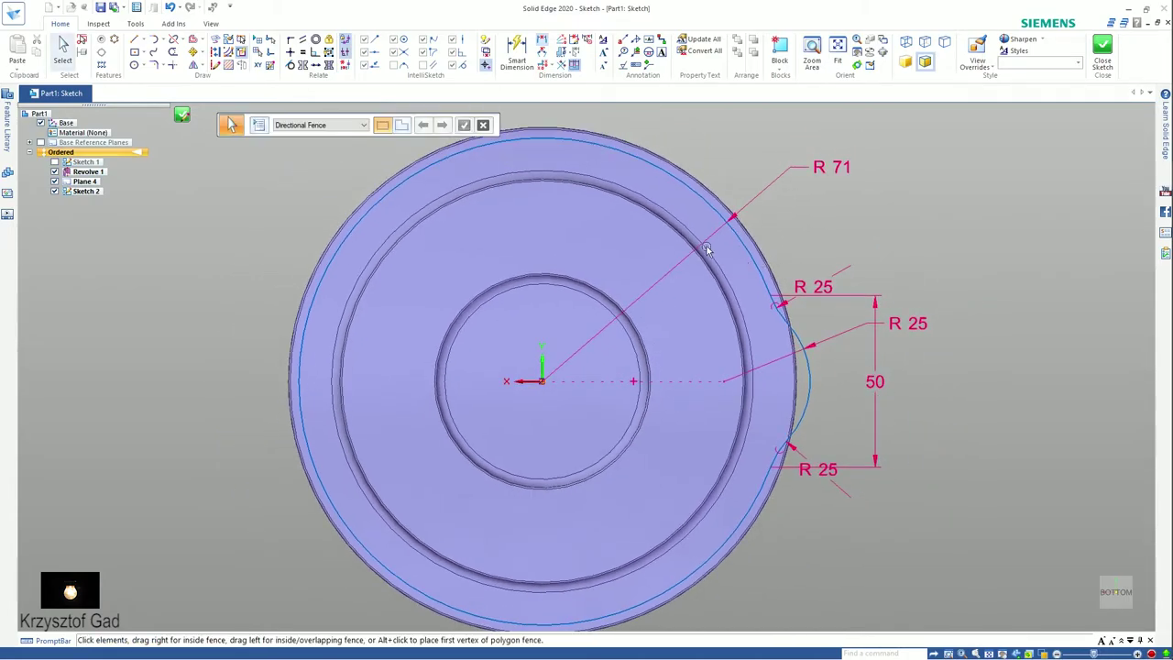
left_click(215, 52)
left_click(362, 211)
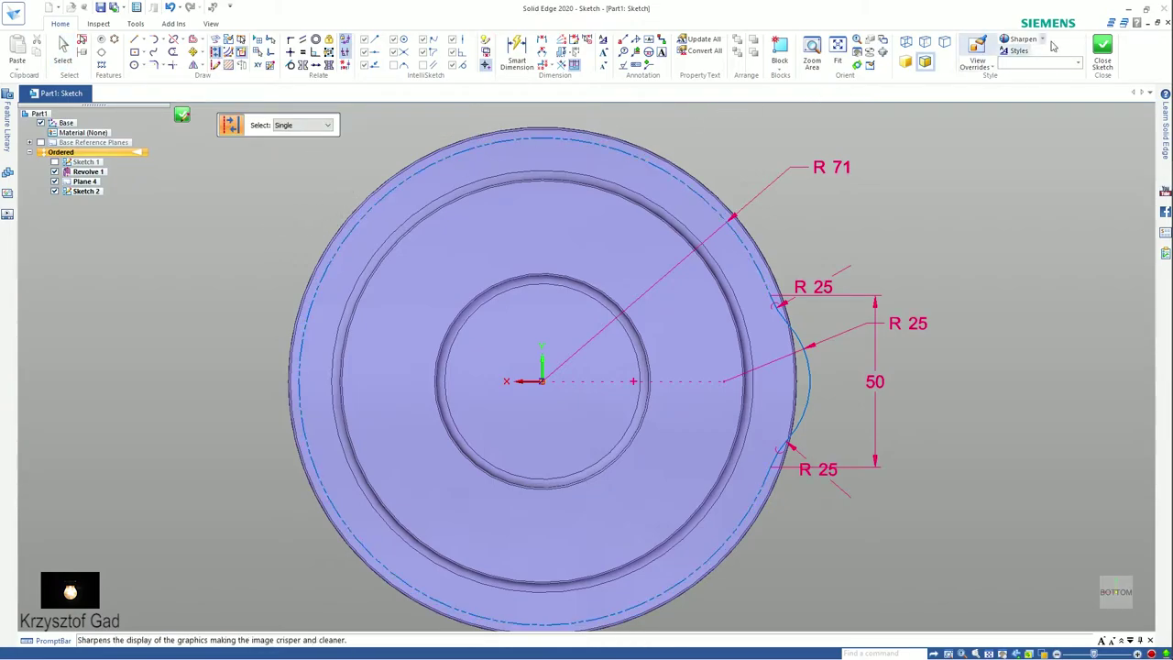
left_click(1102, 55)
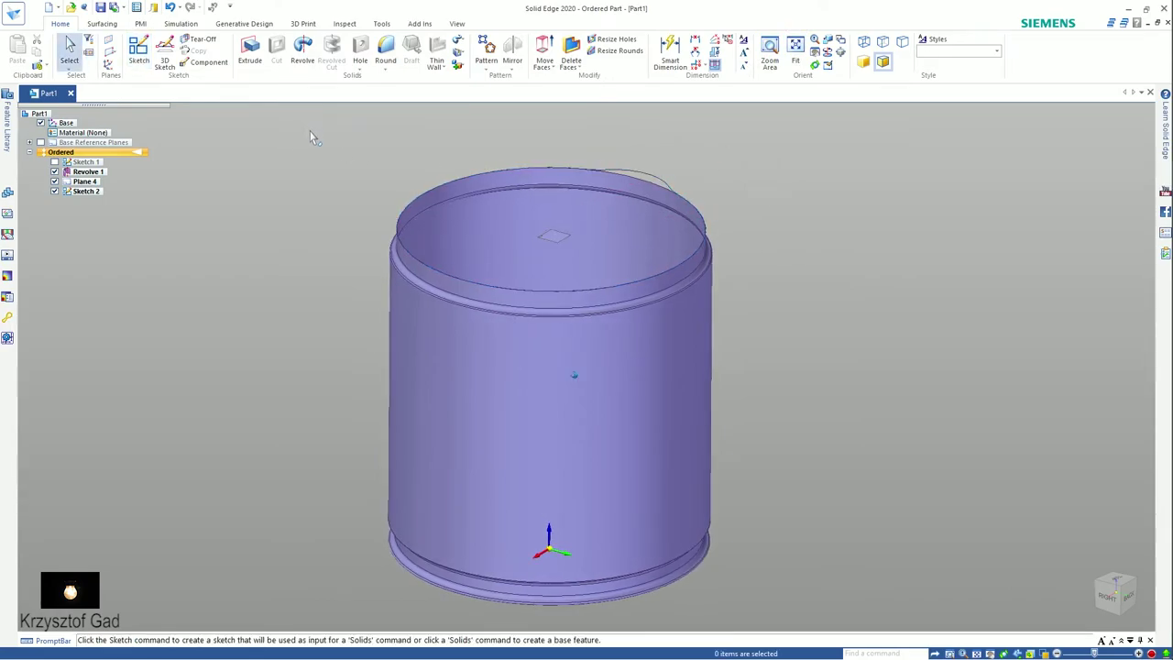
Step: Start a sketch on the side plane and draw a centre rectangle above the rim
middle_click_drag(340, 244, 273, 162)
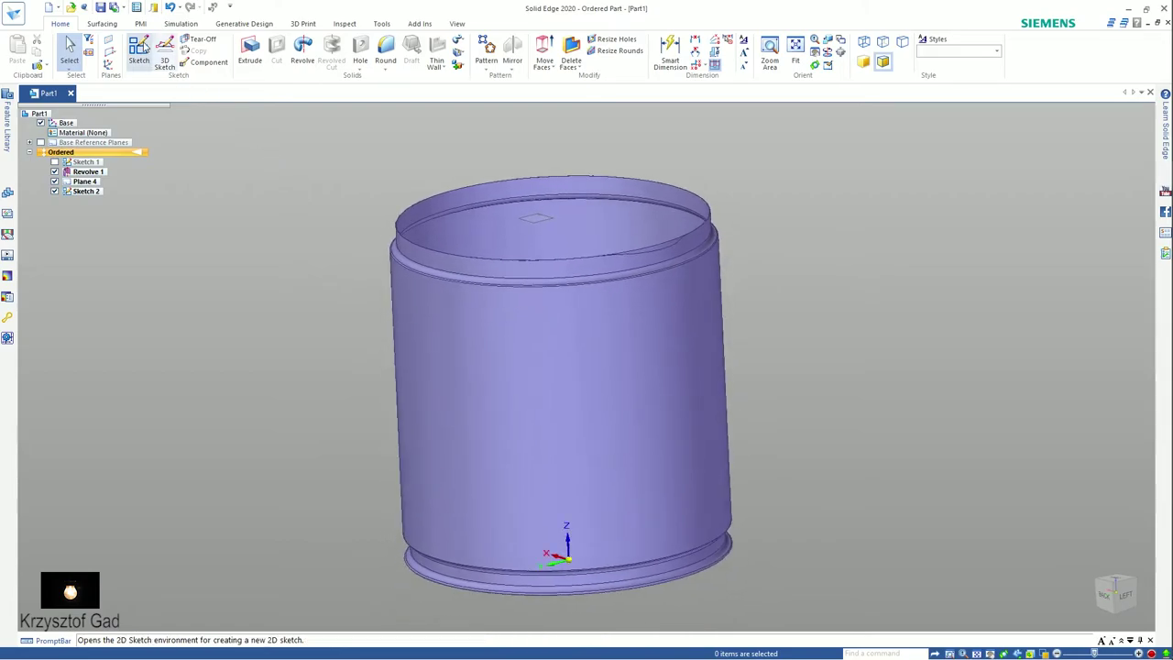
left_click(140, 52)
middle_click_drag(430, 475, 577, 597)
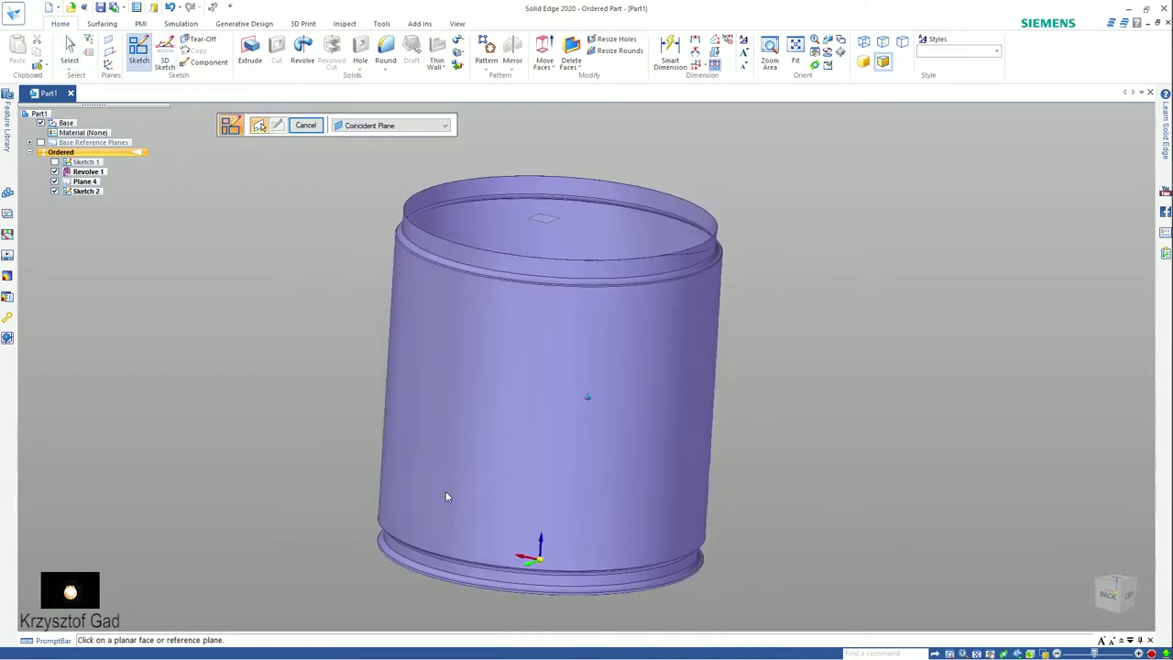
left_click(619, 553)
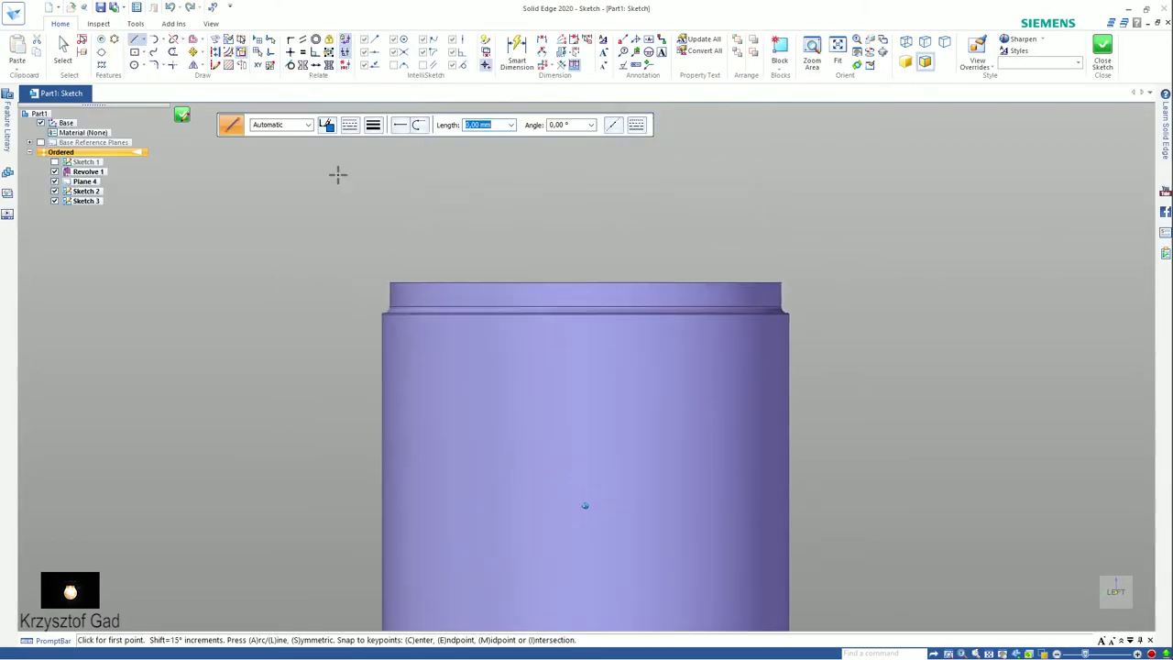
left_click(135, 53)
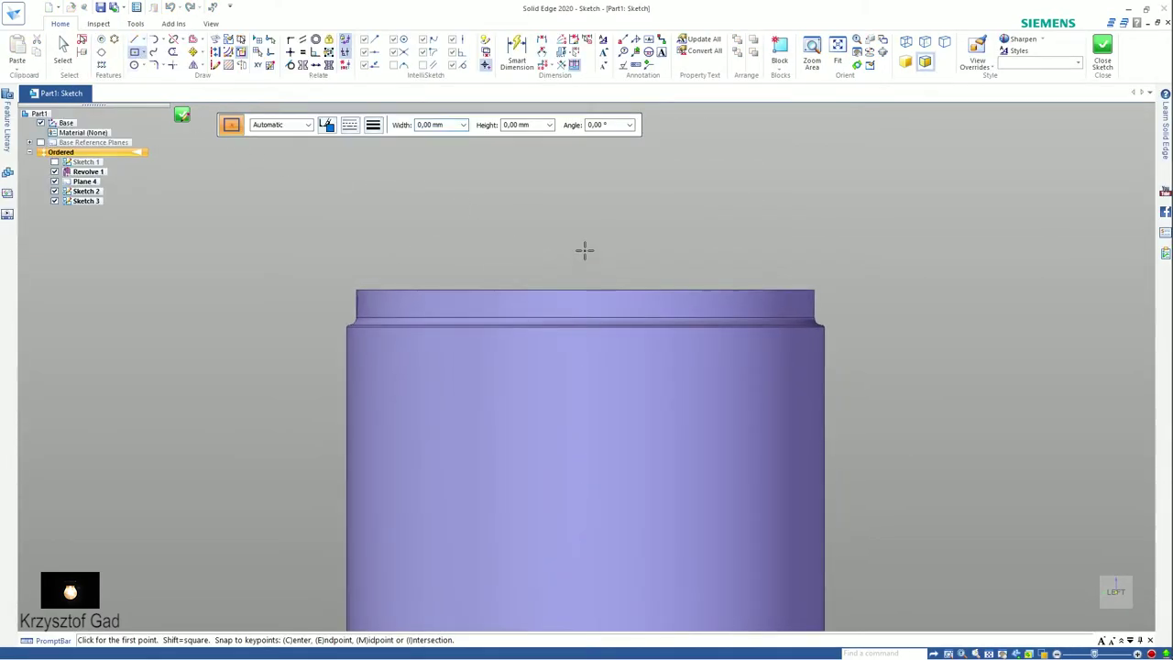
left_click(584, 250)
left_click(700, 341)
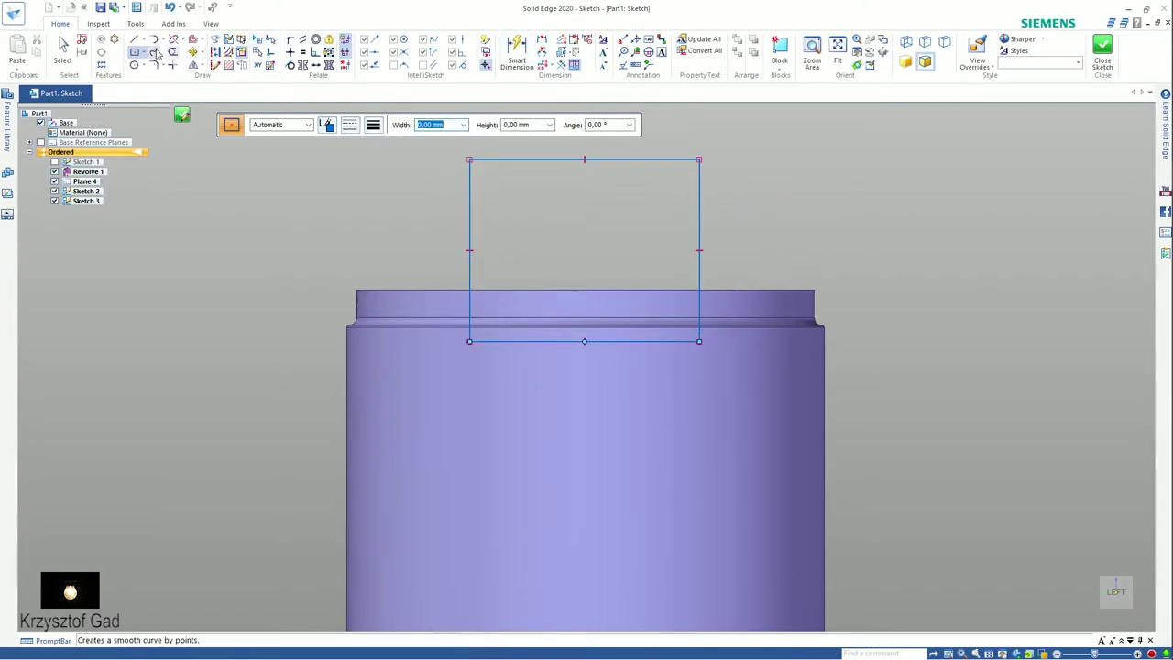
Step: Dimension the rectangle 8.5 above the cup rim and 50 wide
left_click(516, 52)
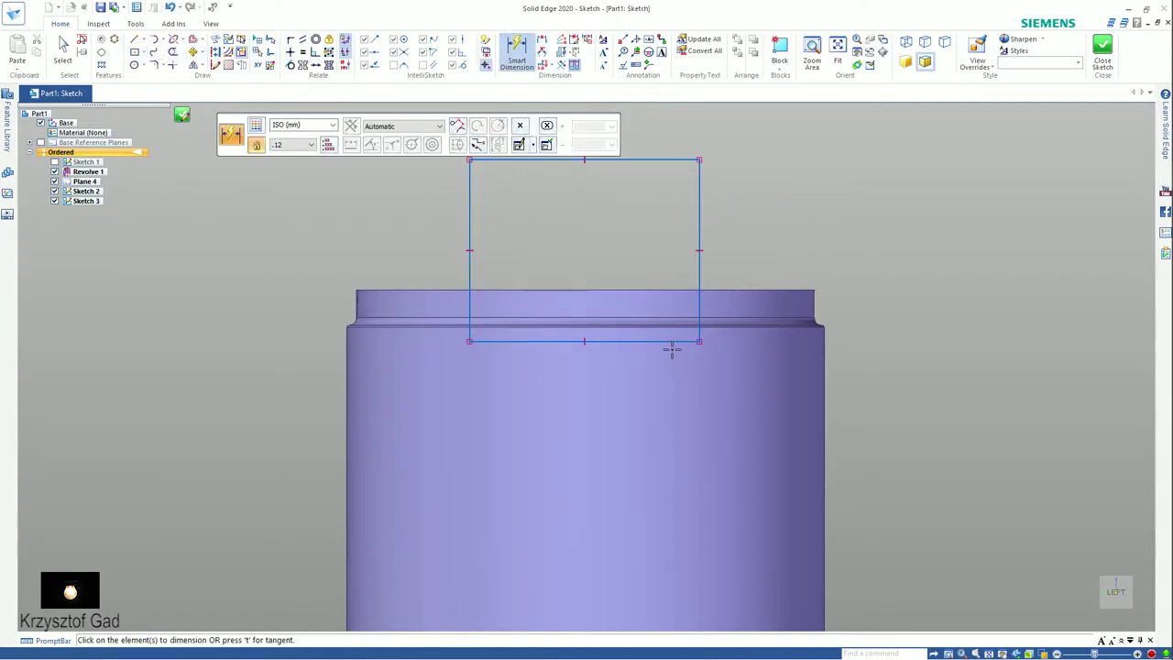
left_click(672, 345)
left_click(735, 290)
left_click(869, 313)
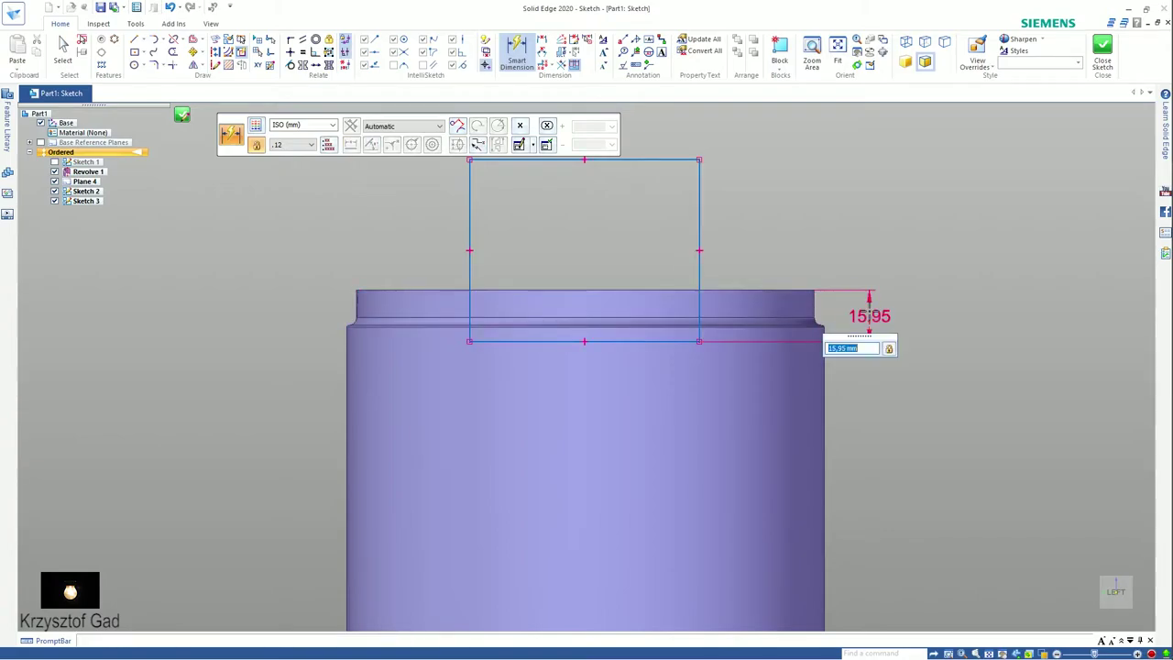
type("8.5")
key("Return")
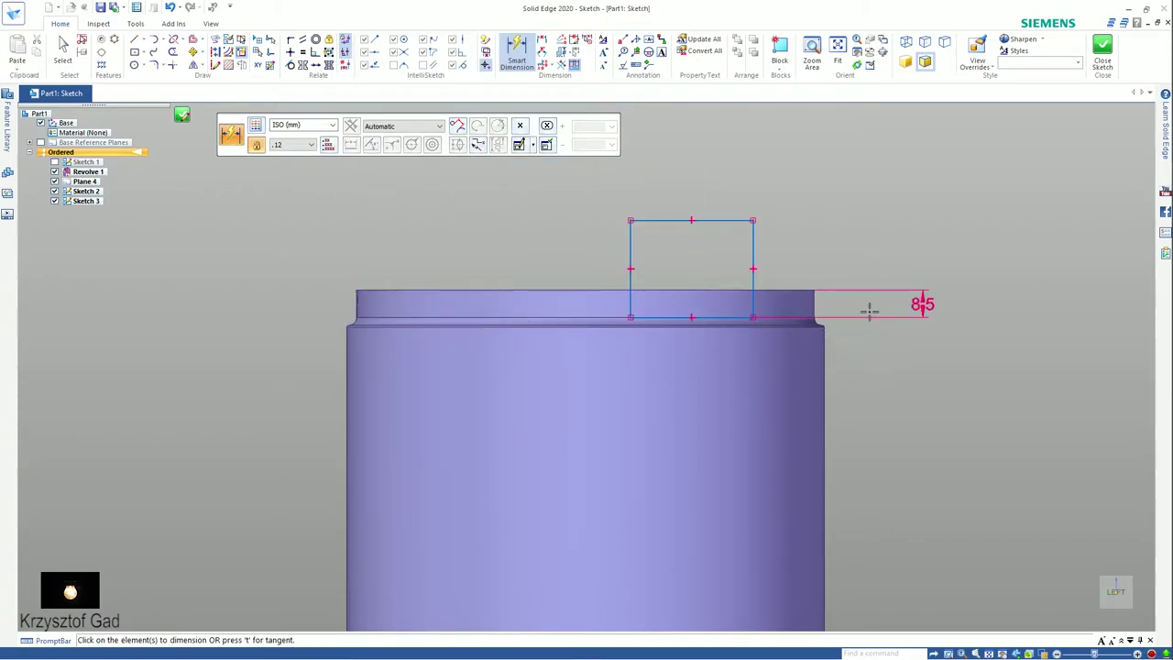
left_click(723, 220)
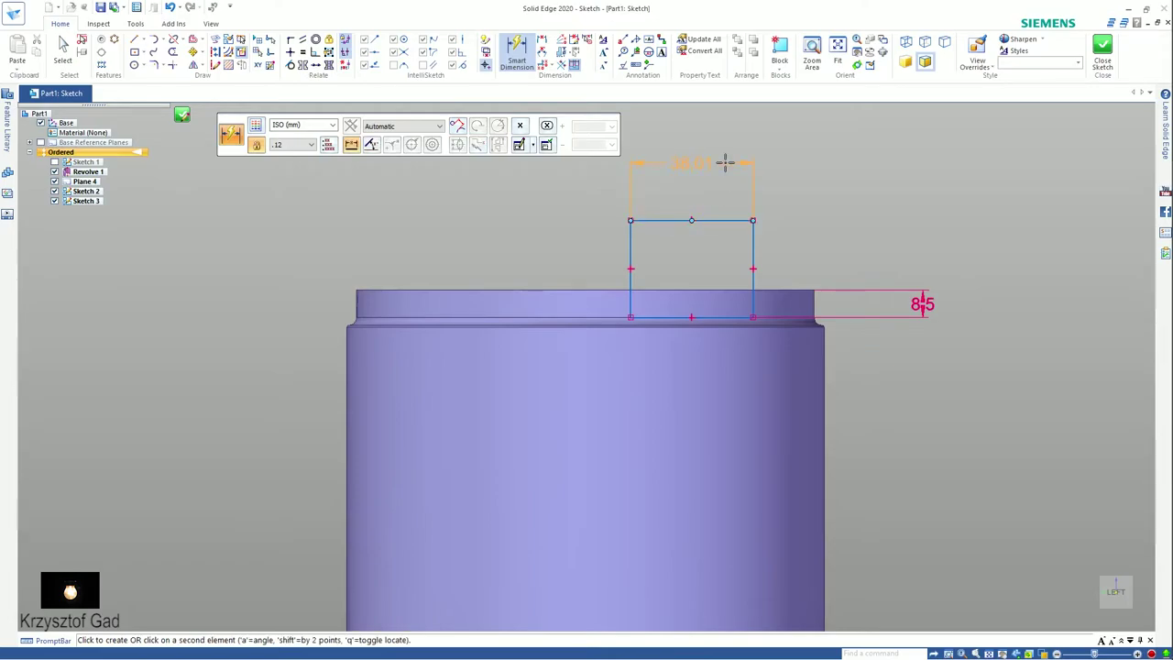
left_click(724, 162)
type("0")
key("Return")
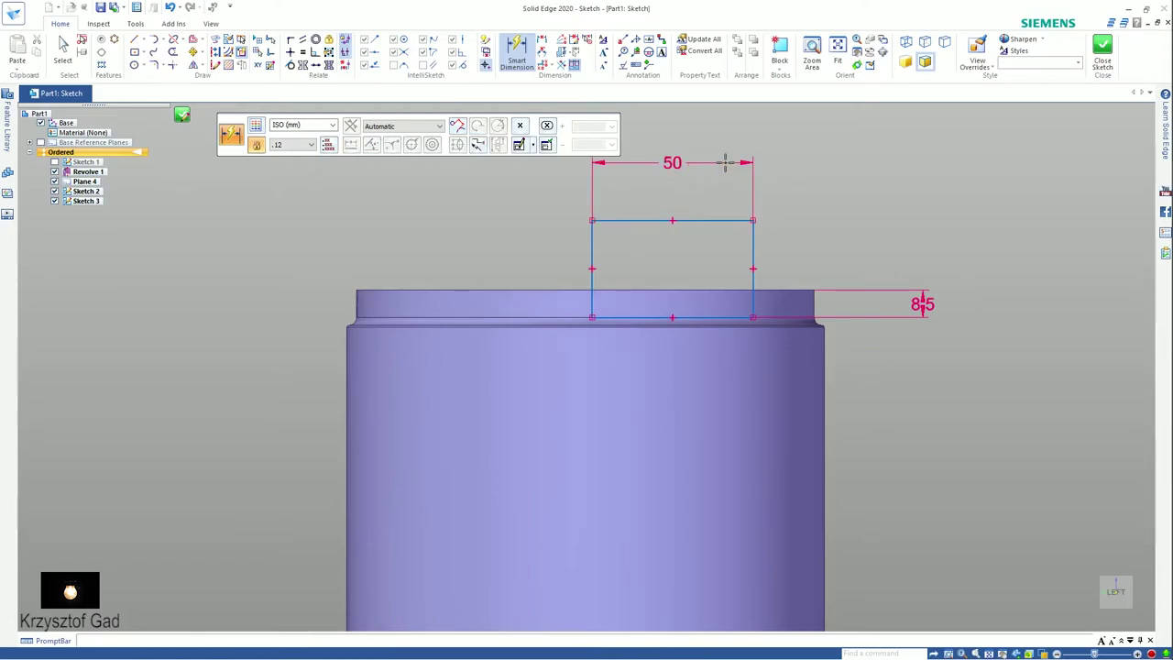
Step: Dimension the rectangle's right edge 25 from the origin and close the sketch
left_click(753, 252)
scroll(623, 427, "down", 2)
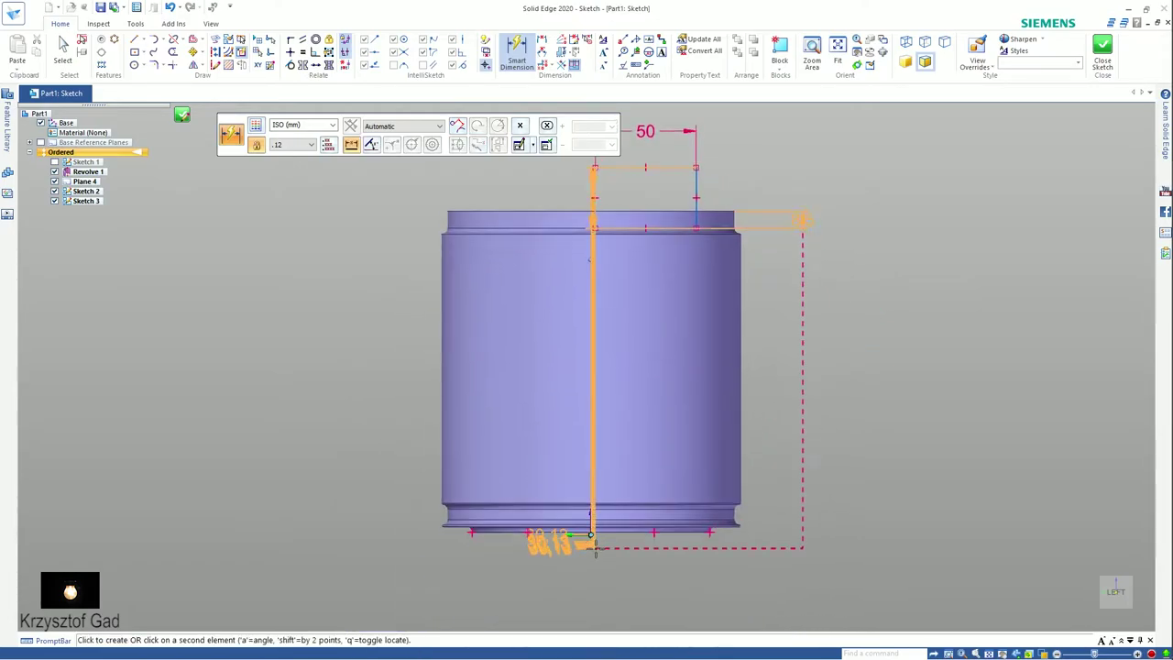
left_click(591, 533)
left_click(613, 559)
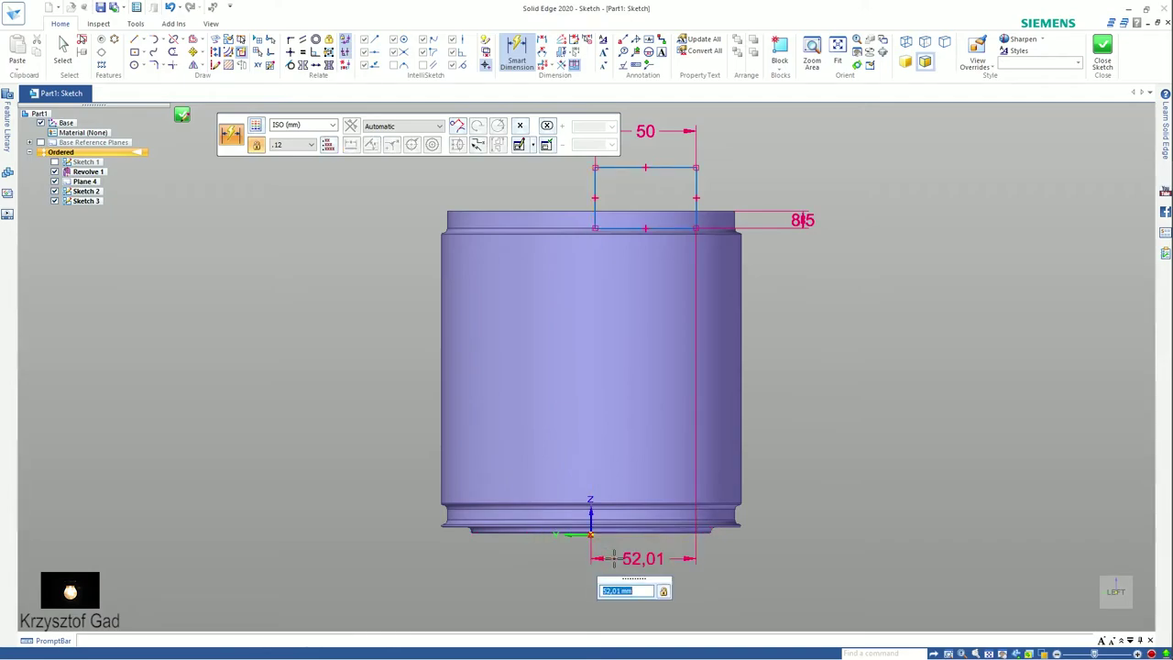
type("25")
key("Return")
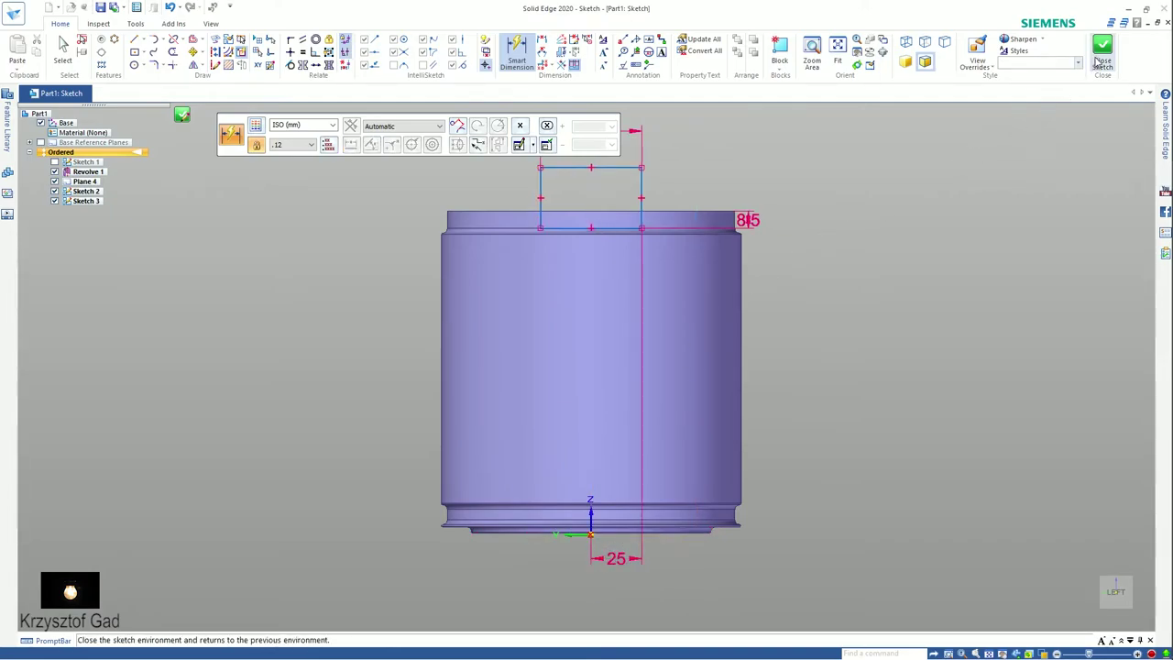
left_click(1102, 53)
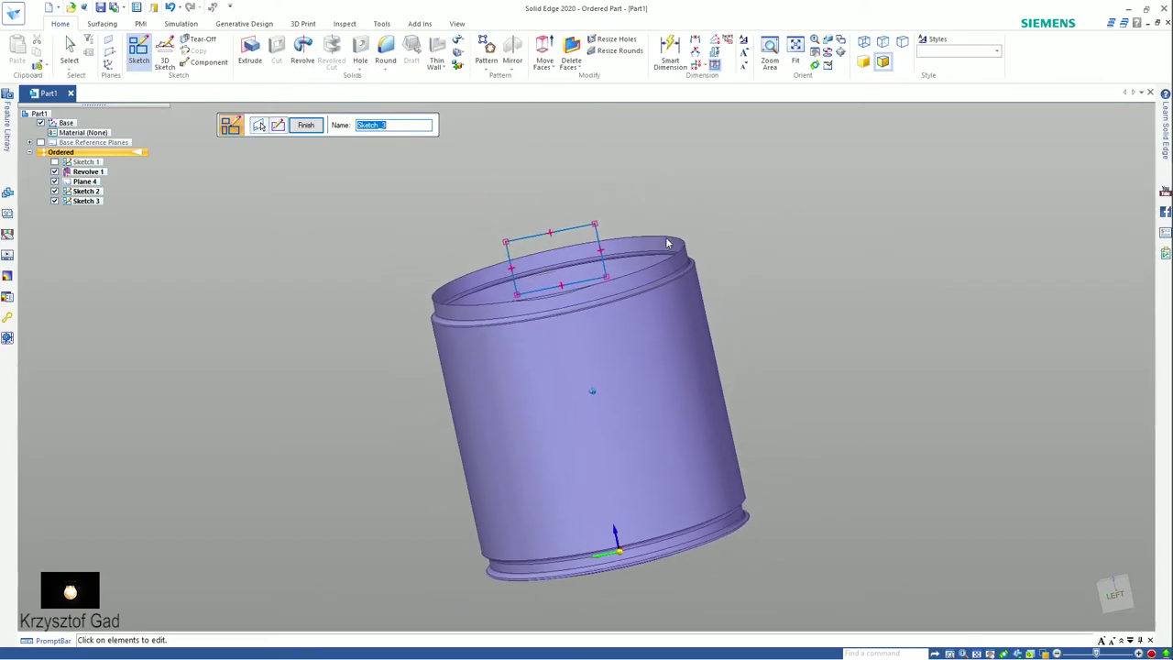
Step: Finish Sketch 3 and extrude its rectangle into box surface Extrude 1 through the rim
left_click(305, 126)
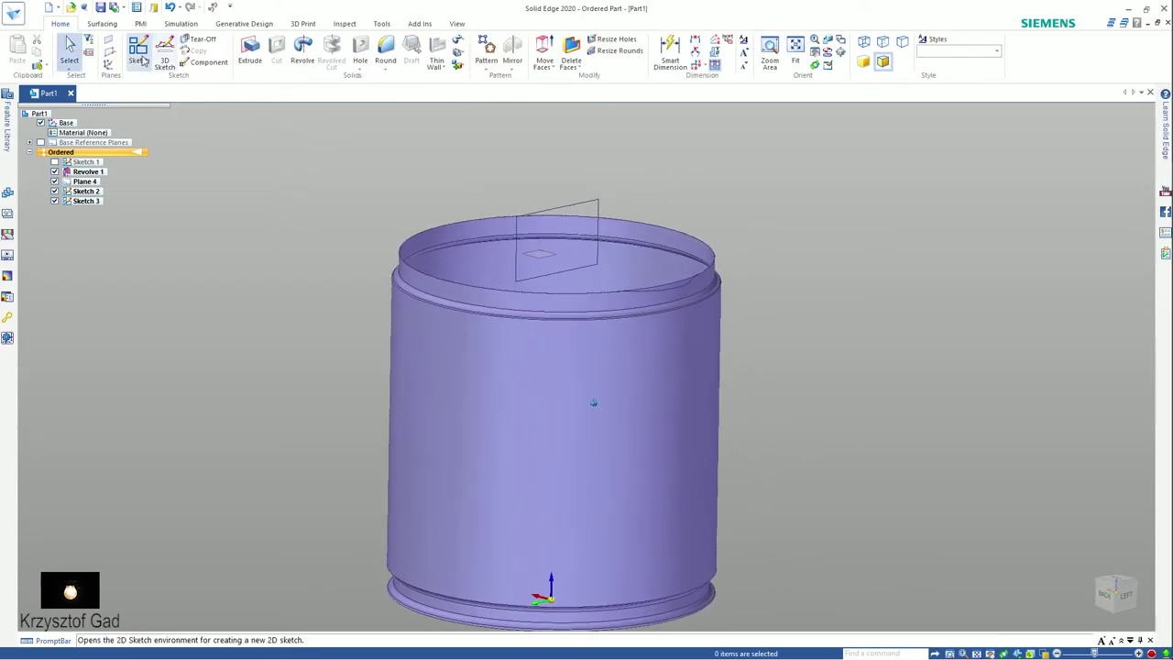
left_click(101, 23)
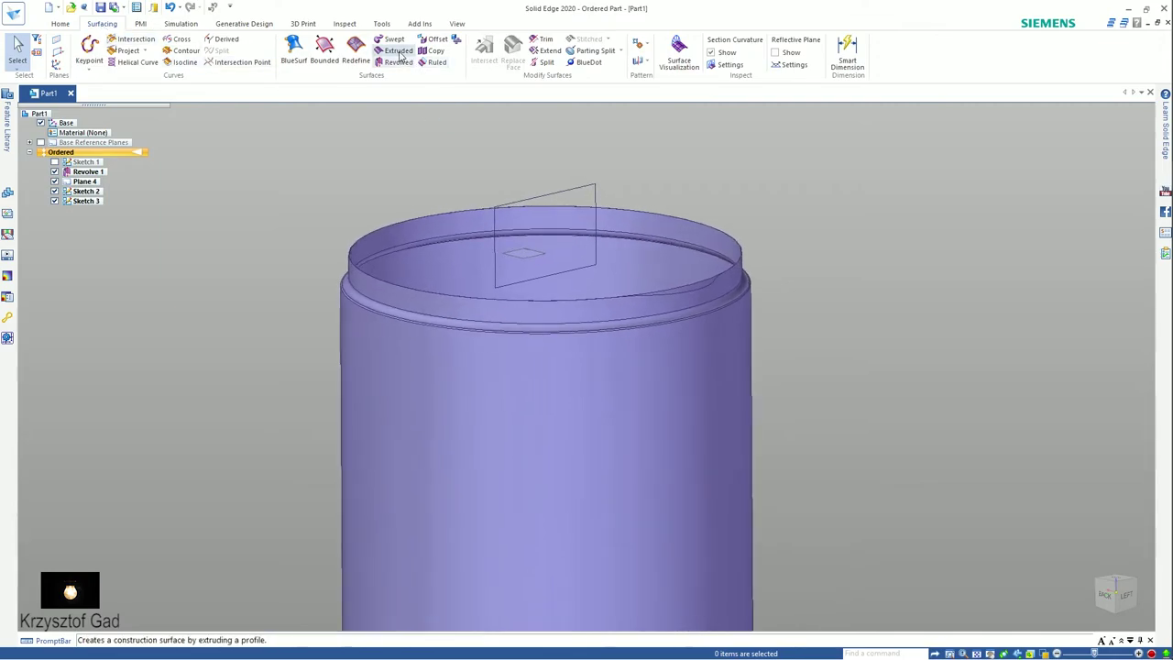
left_click(396, 50)
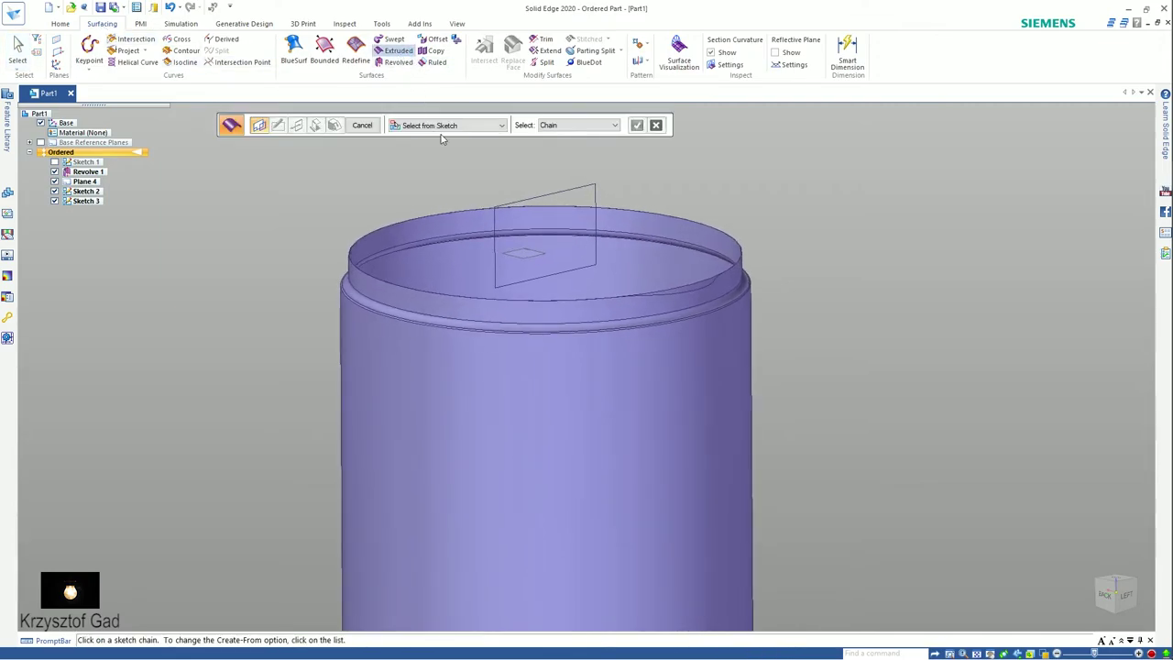
left_click(512, 201)
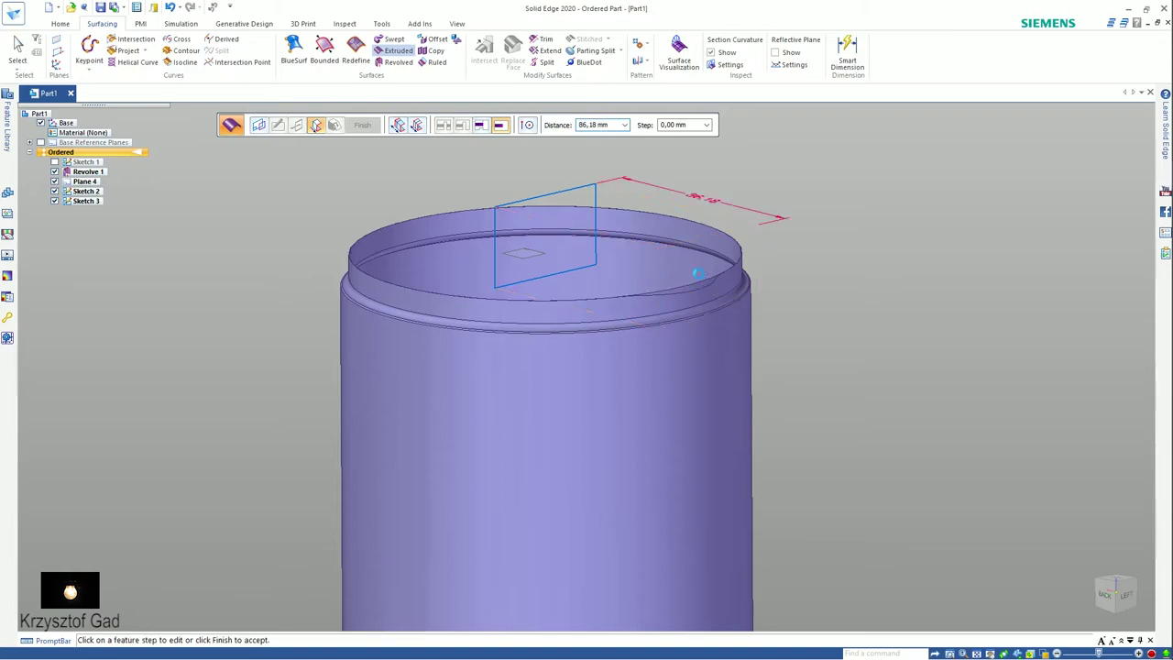
left_click(694, 269)
scroll(646, 254, "up", 2)
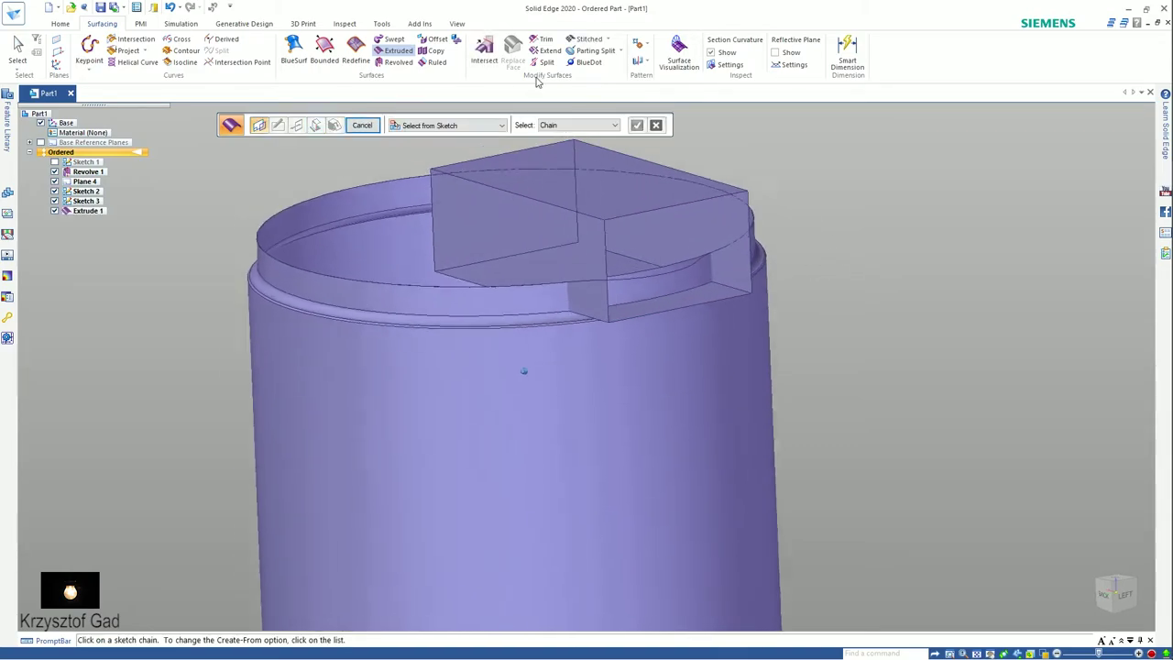
scroll(647, 254, "up", 3)
Step: Trim the cup surface with the Extrude 1 box to remove the rim inside it, then hide Extrude 1
scroll(647, 254, "up", 2)
key("Escape")
left_click(544, 42)
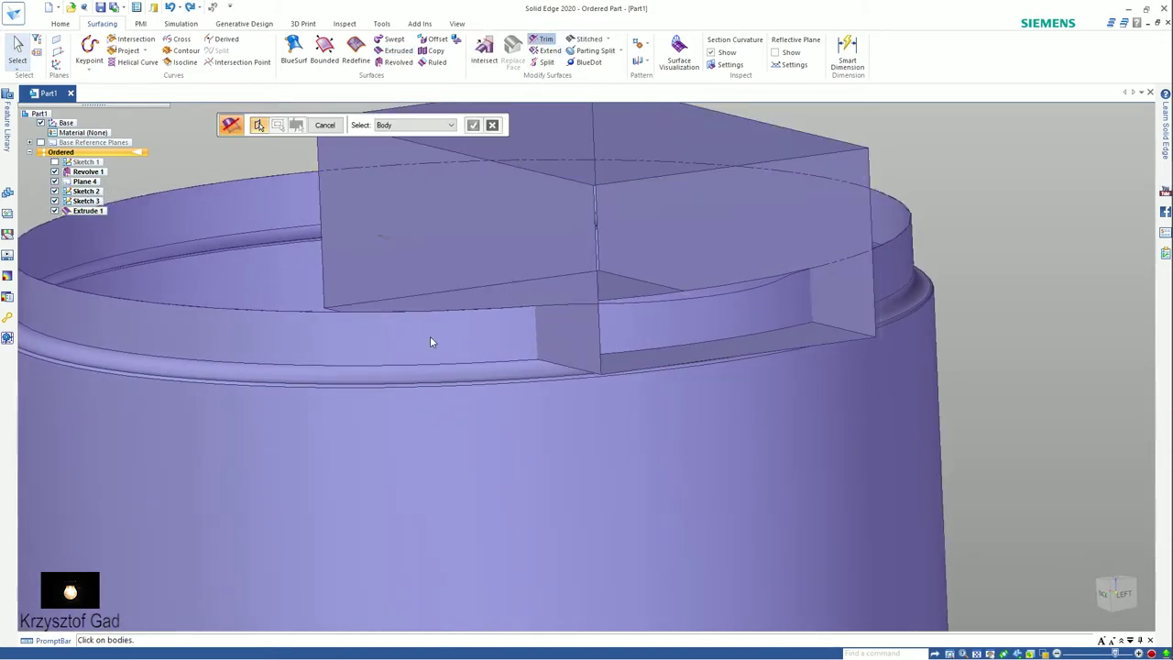
left_click(428, 337)
right_click(428, 337)
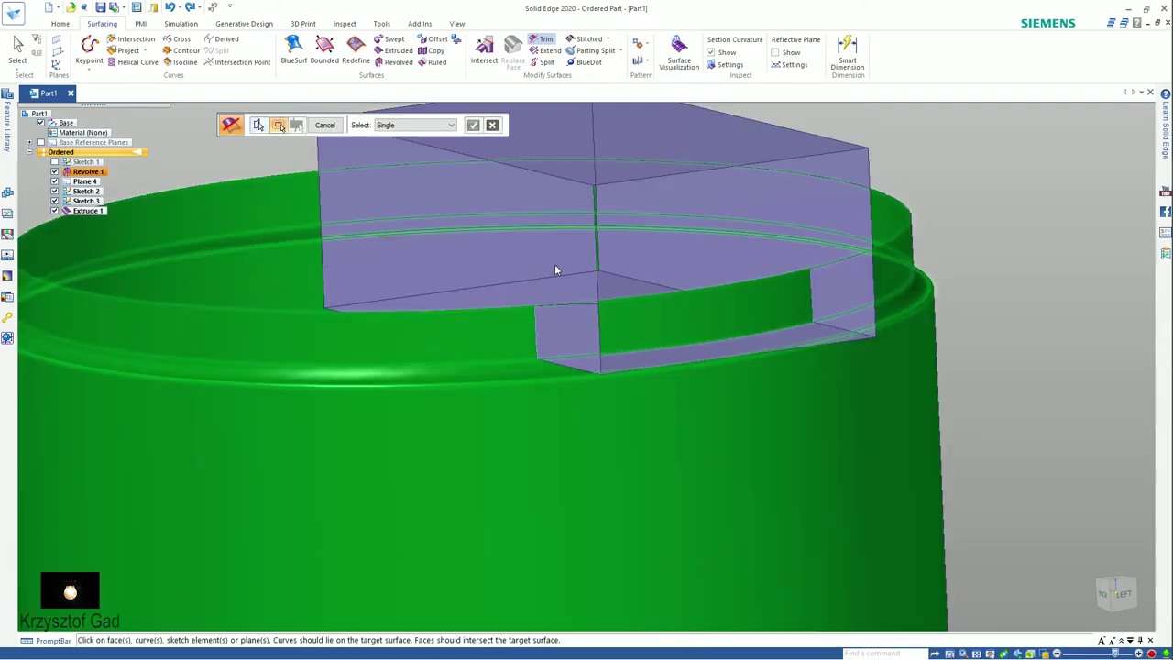
left_click(410, 126)
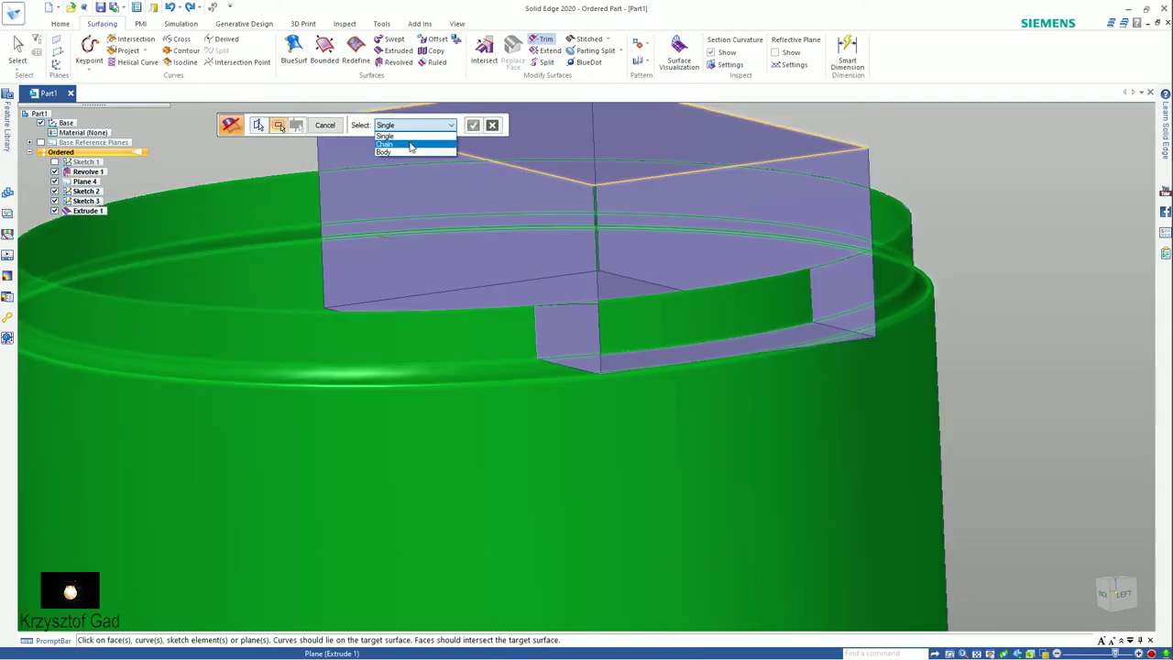
left_click(483, 196)
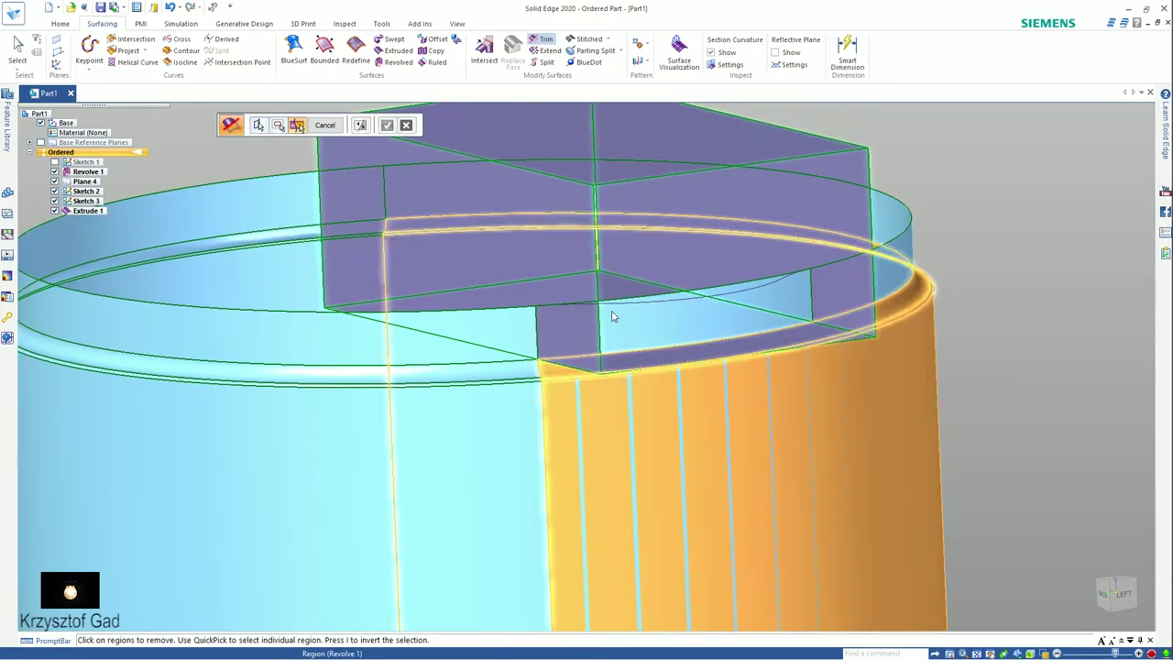
middle_click_drag(614, 316, 603, 294)
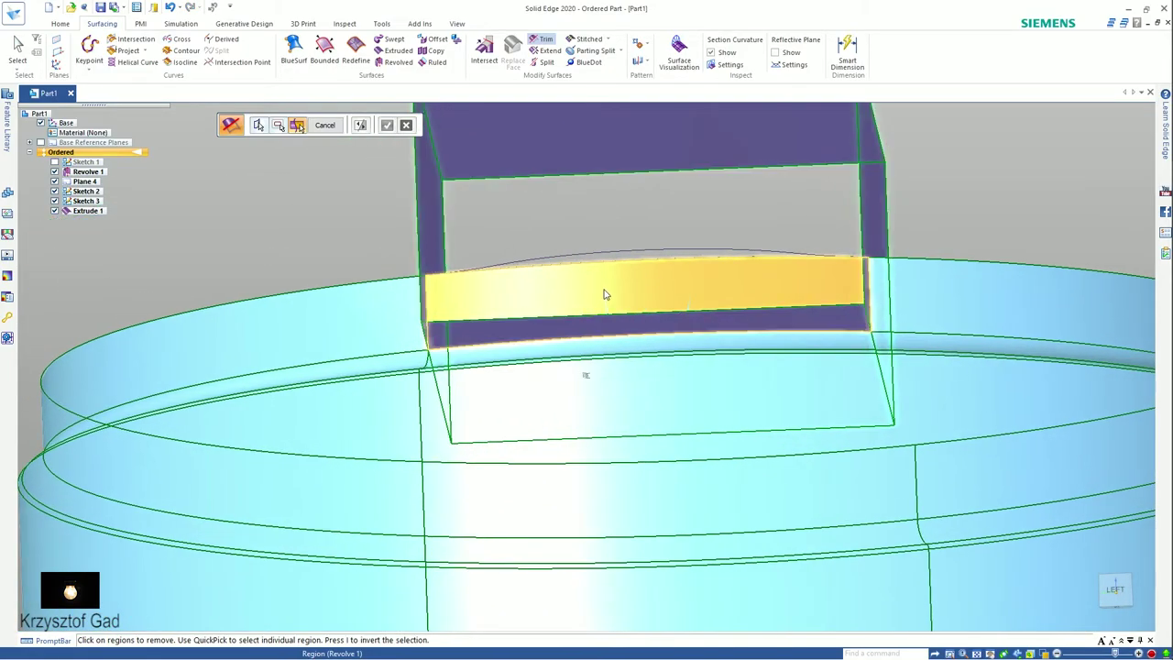
left_click(604, 294)
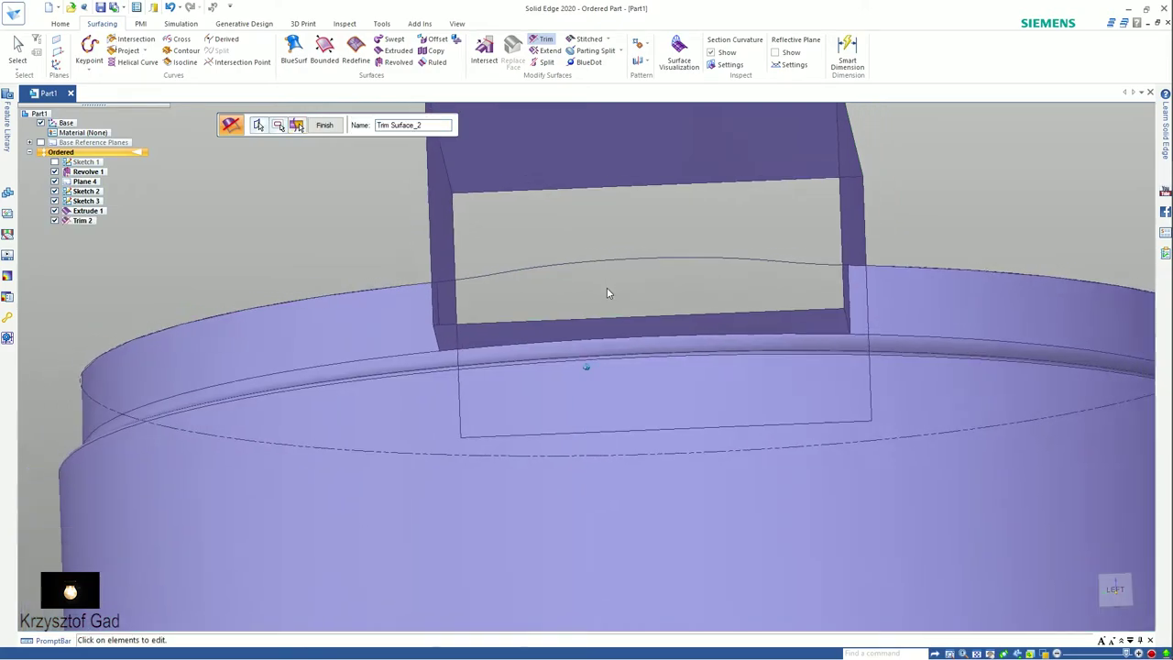
middle_click_drag(606, 288, 326, 126)
left_click(325, 124)
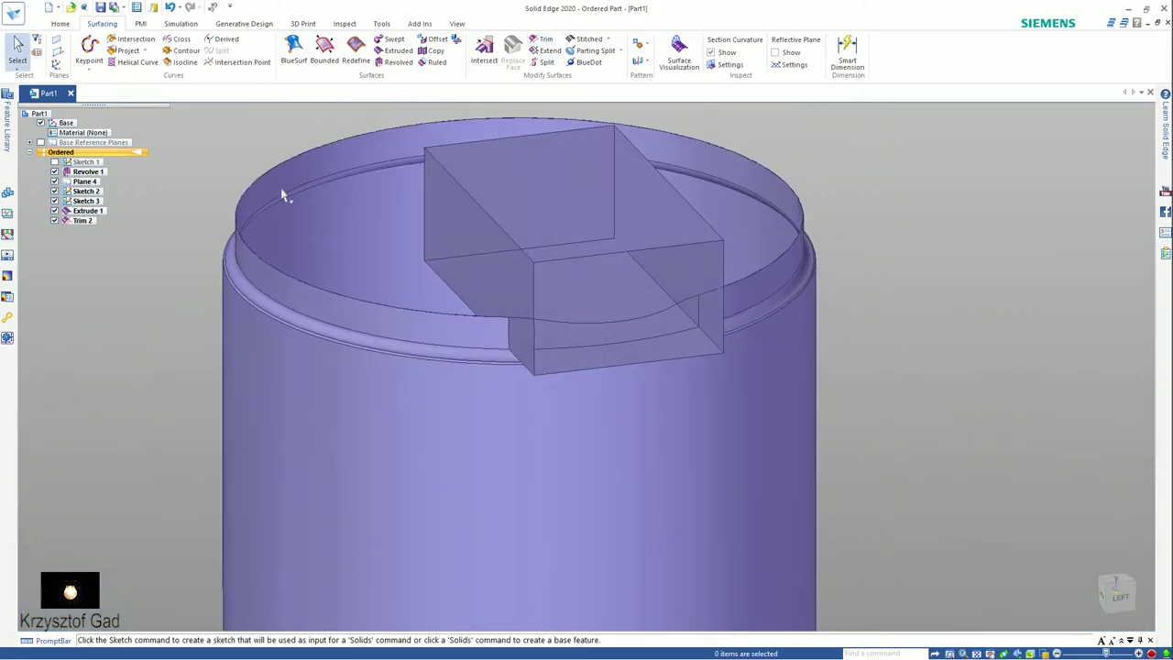
left_click(55, 211)
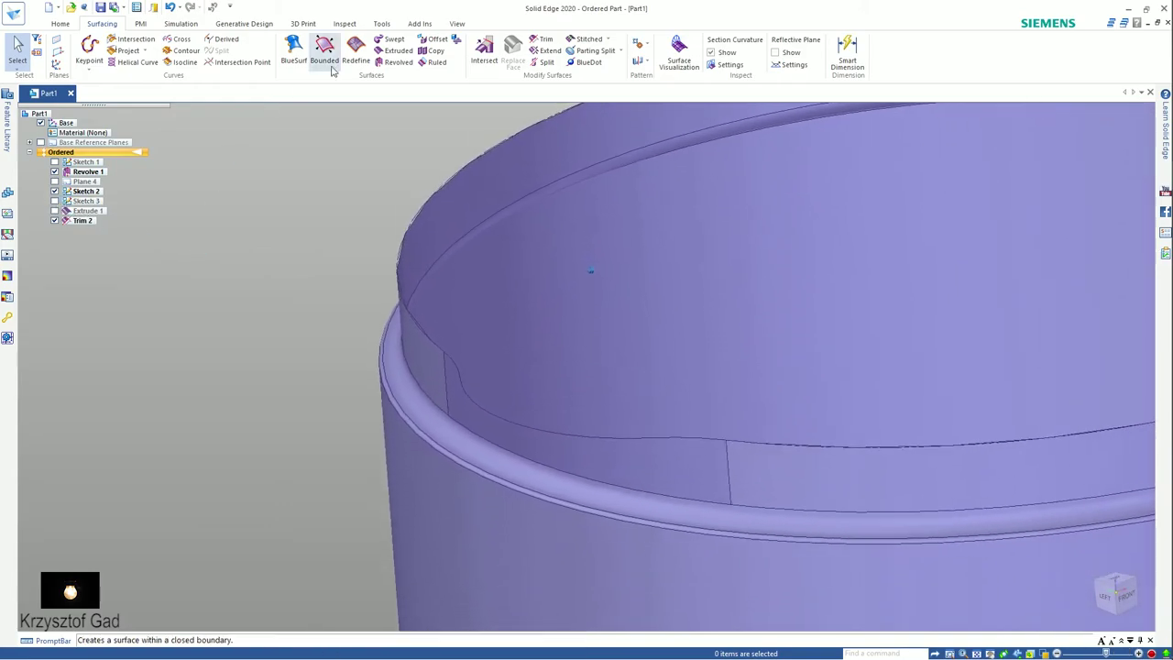
Step: Extrude the curved Sketch 2 spout outline into surface strip Extrude 2 along the notched rim
left_click(394, 51)
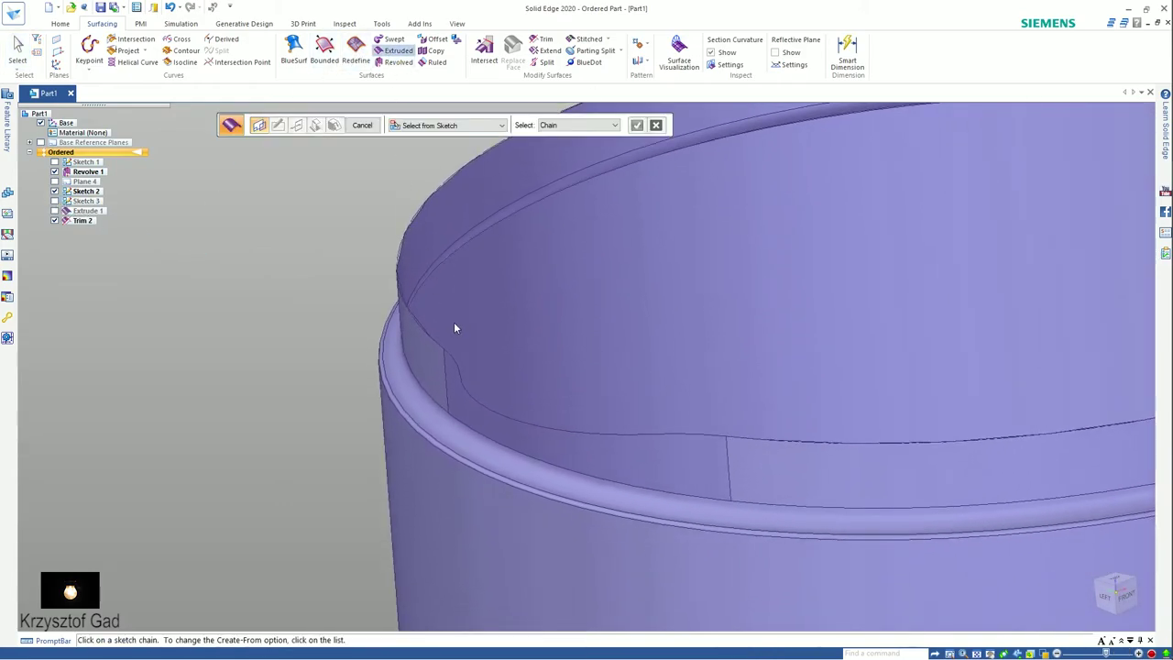
left_click(456, 367)
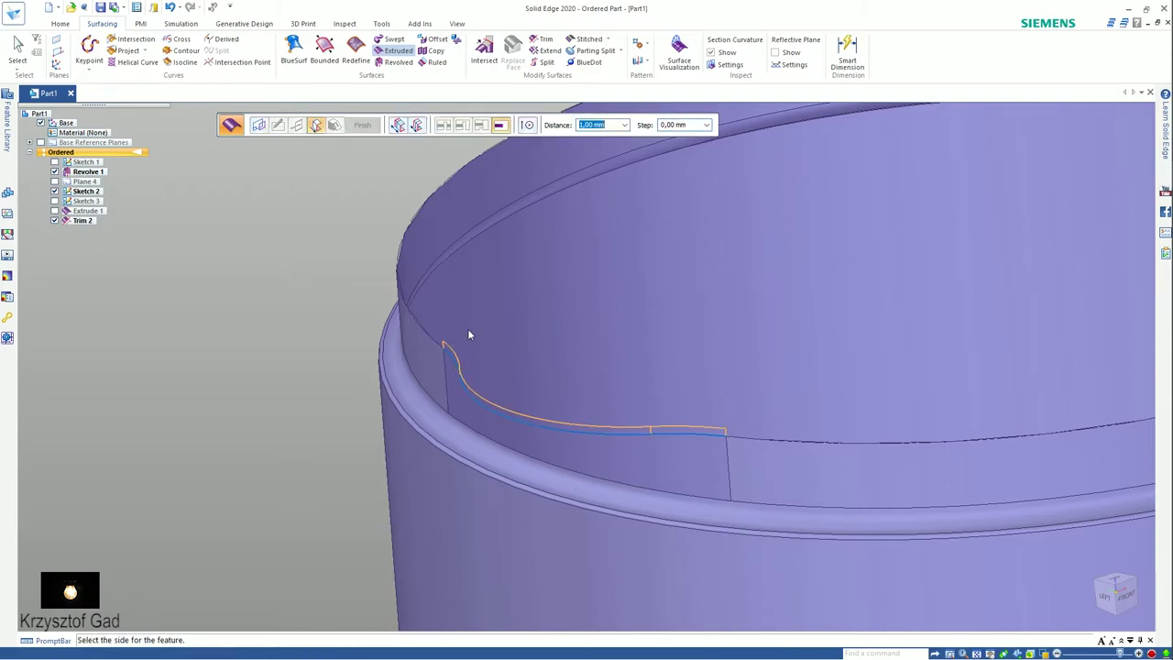
left_click(468, 328)
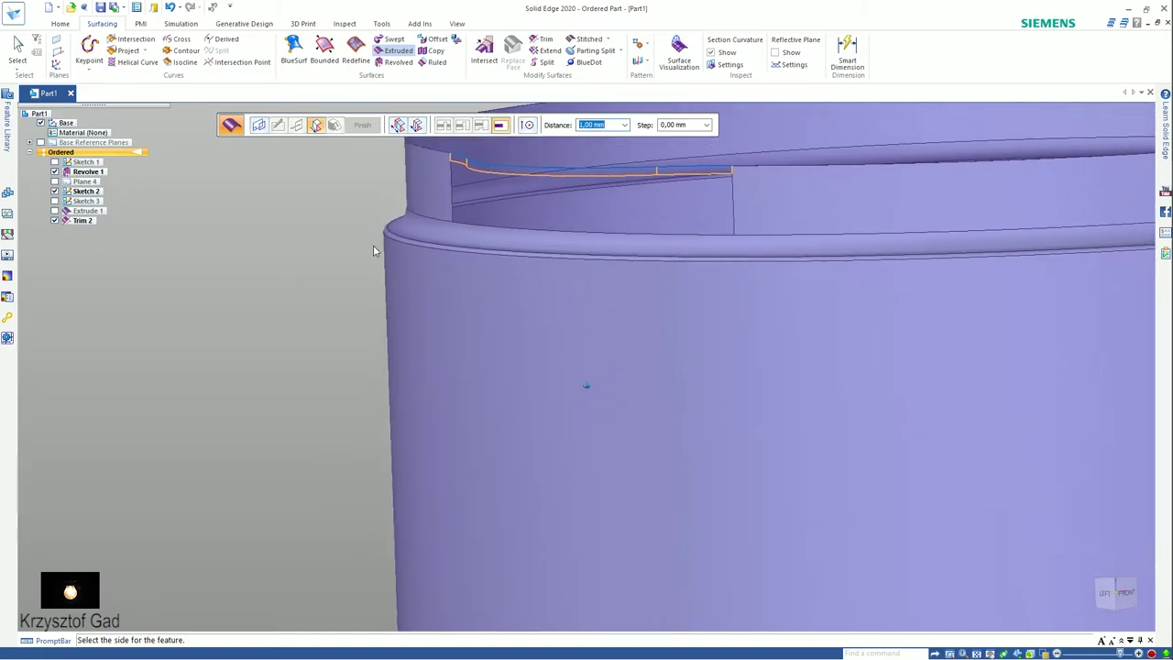
right_click(350, 195)
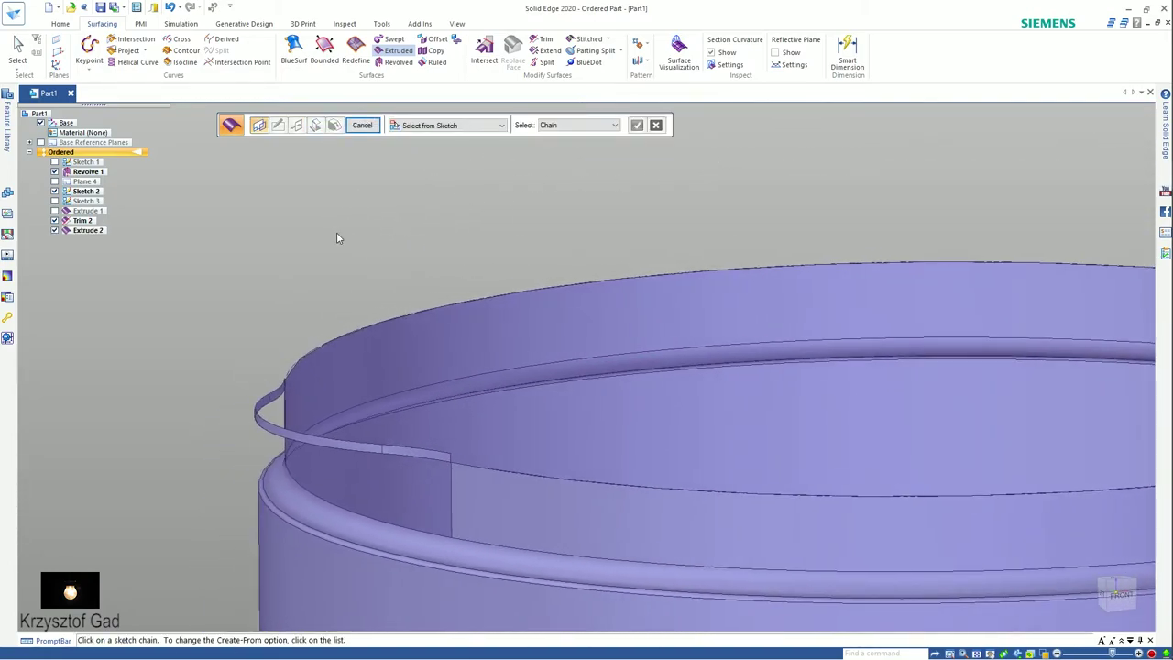
key("Escape")
mouse_move(331, 249)
middle_mouse_down("shift")
mouse_move(383, 191)
mouse_move(301, 79)
middle_mouse_up("shift")
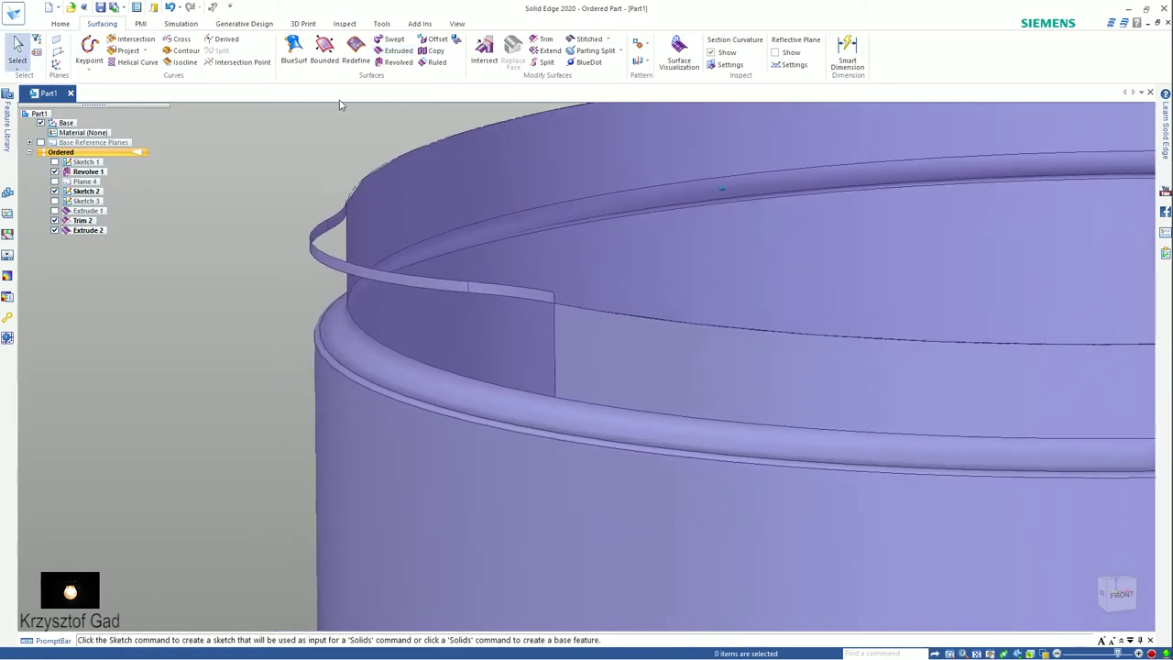
Step: Start a BlueSurf using the trimmed rim's lower edge and the strip's top edge as sections
left_click(293, 51)
scroll(463, 250, "up", 3)
middle_click_drag(464, 250, 411, 228)
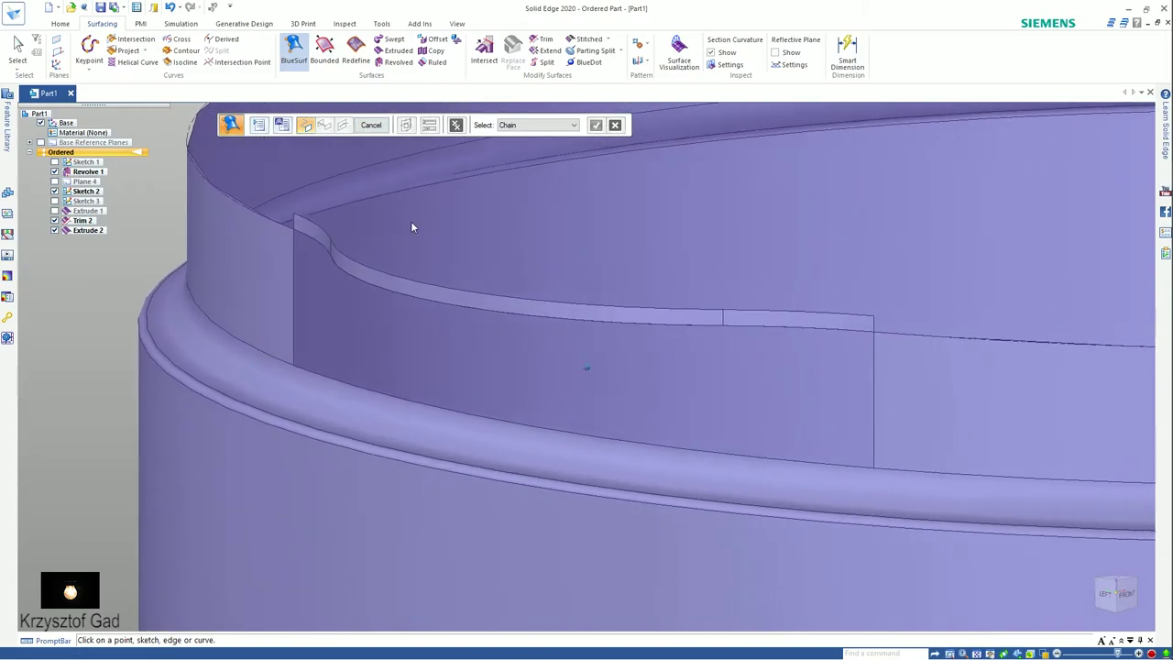
left_click(527, 127)
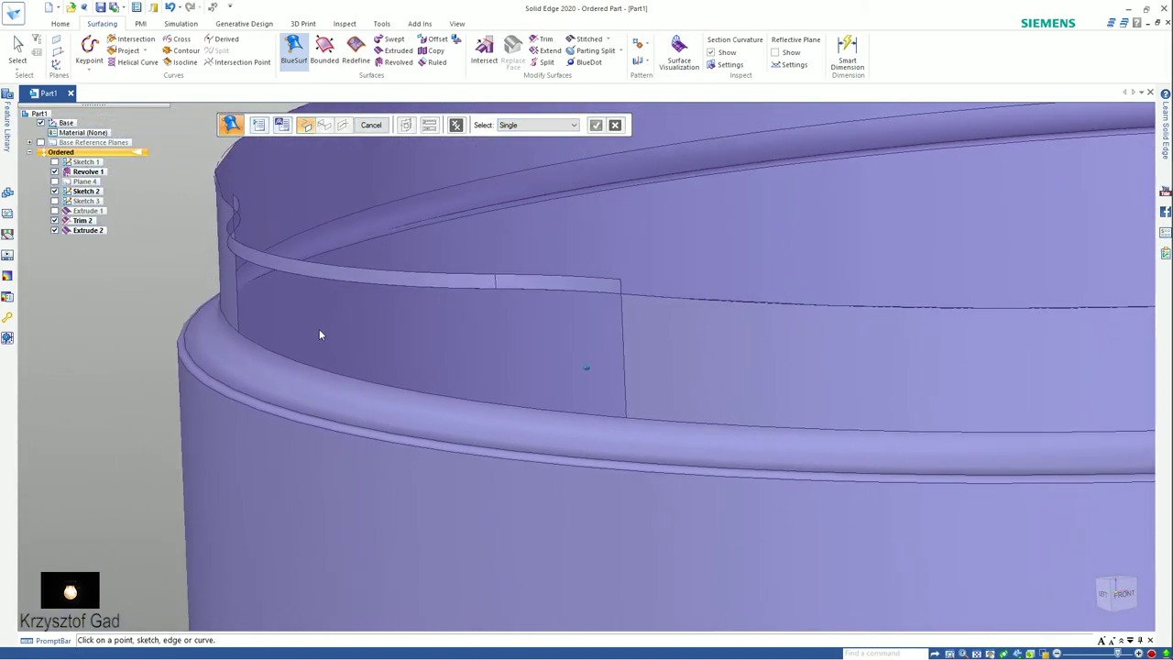
left_click(313, 369)
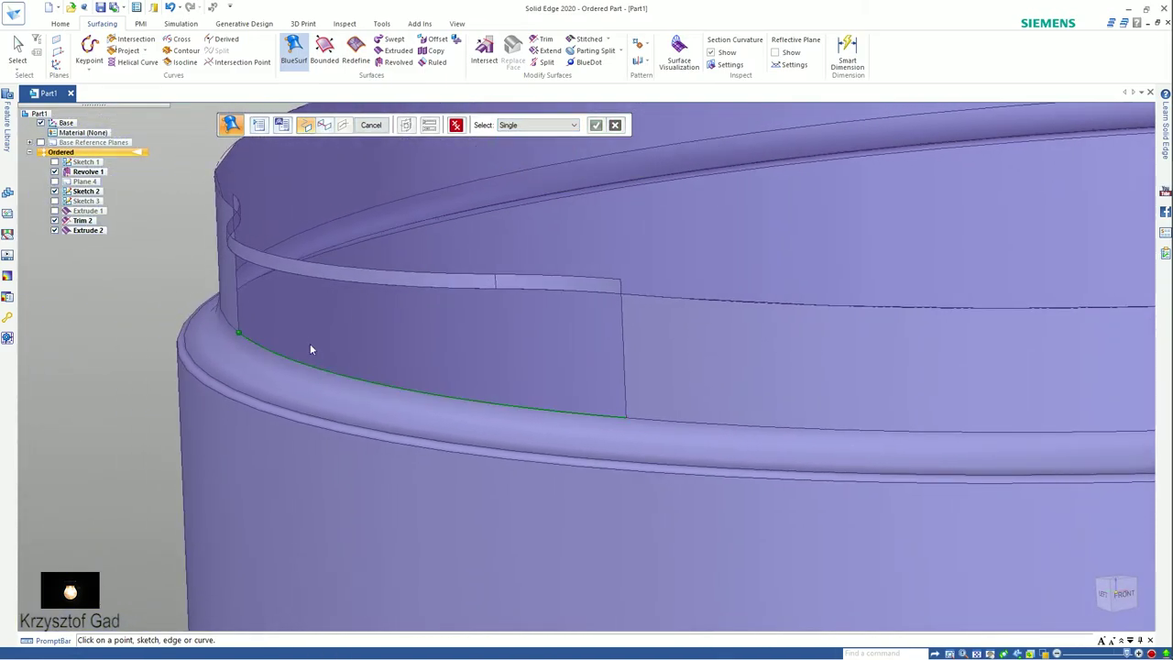
middle_click_drag(309, 349, 536, 128)
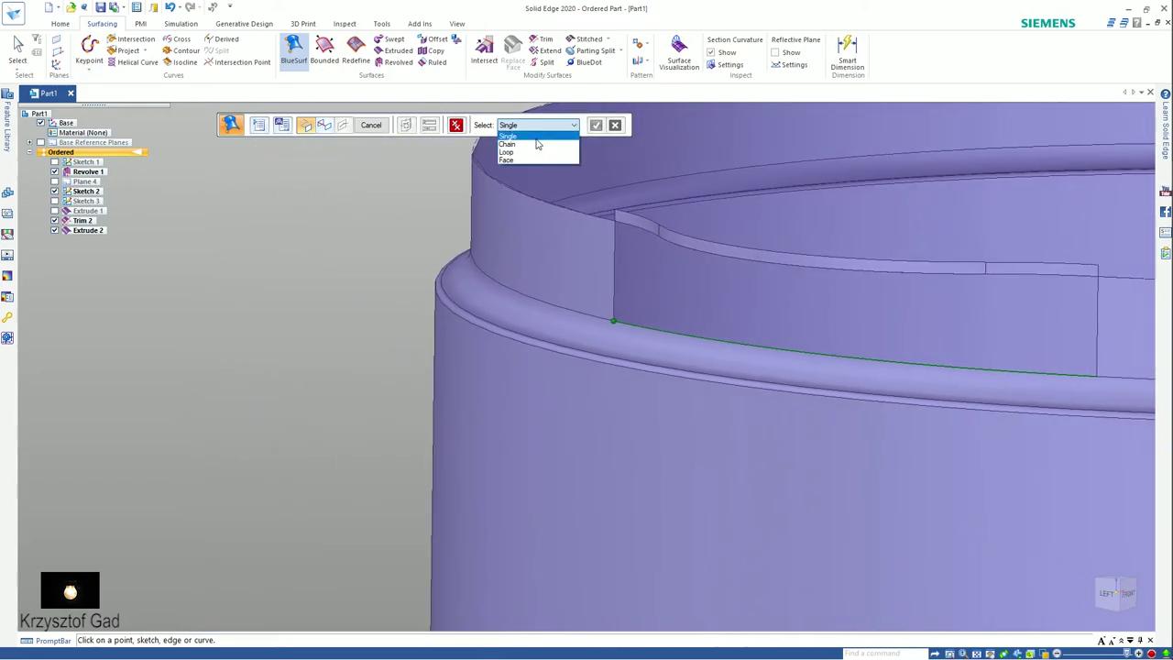
middle_click_drag(562, 208, 584, 227)
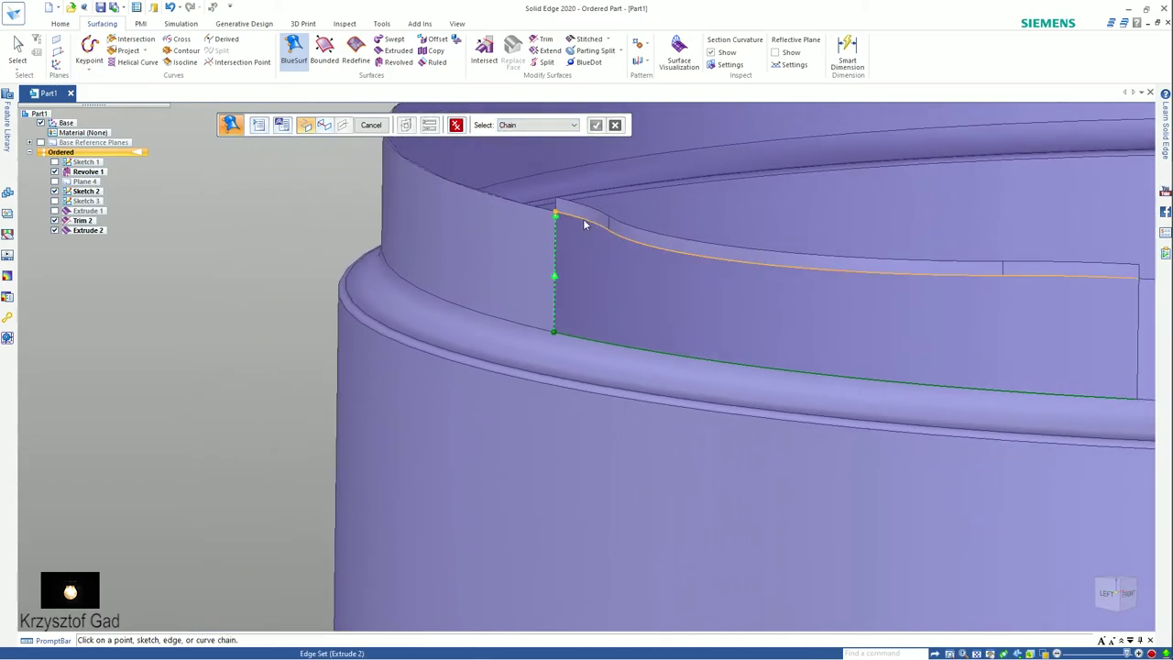
left_click(584, 221)
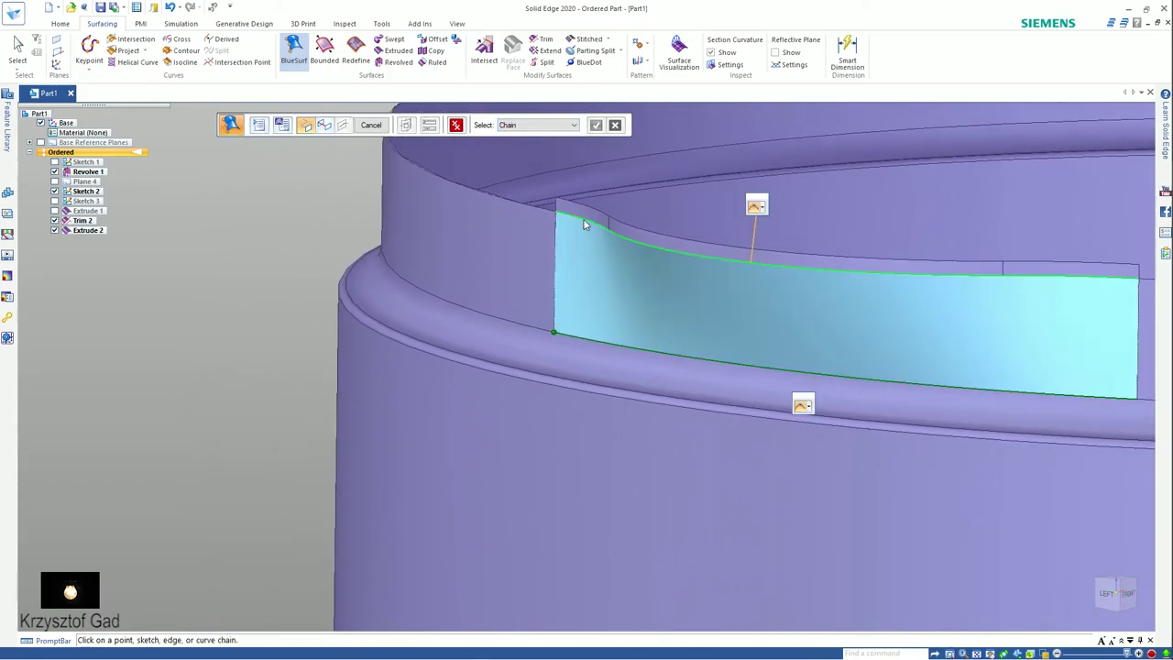
Step: Make the spout's lower and upper section edges tangent continuous with their neighbouring faces
left_click(809, 407)
left_click(825, 462)
middle_click_drag(821, 447, 638, 269)
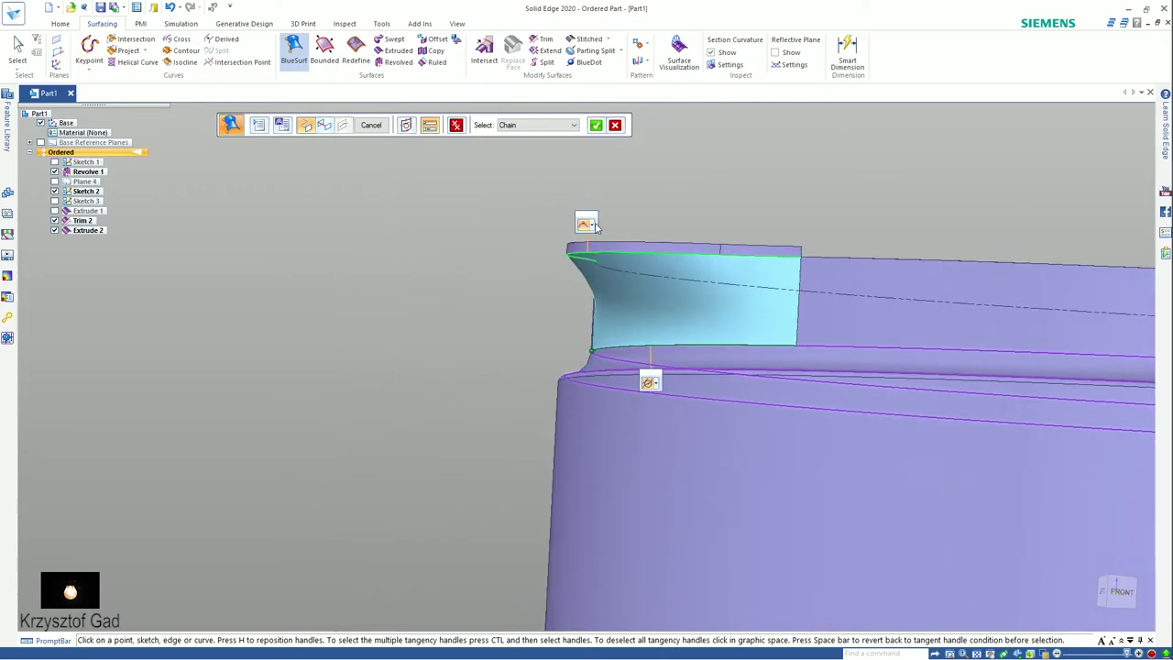
left_click(593, 226)
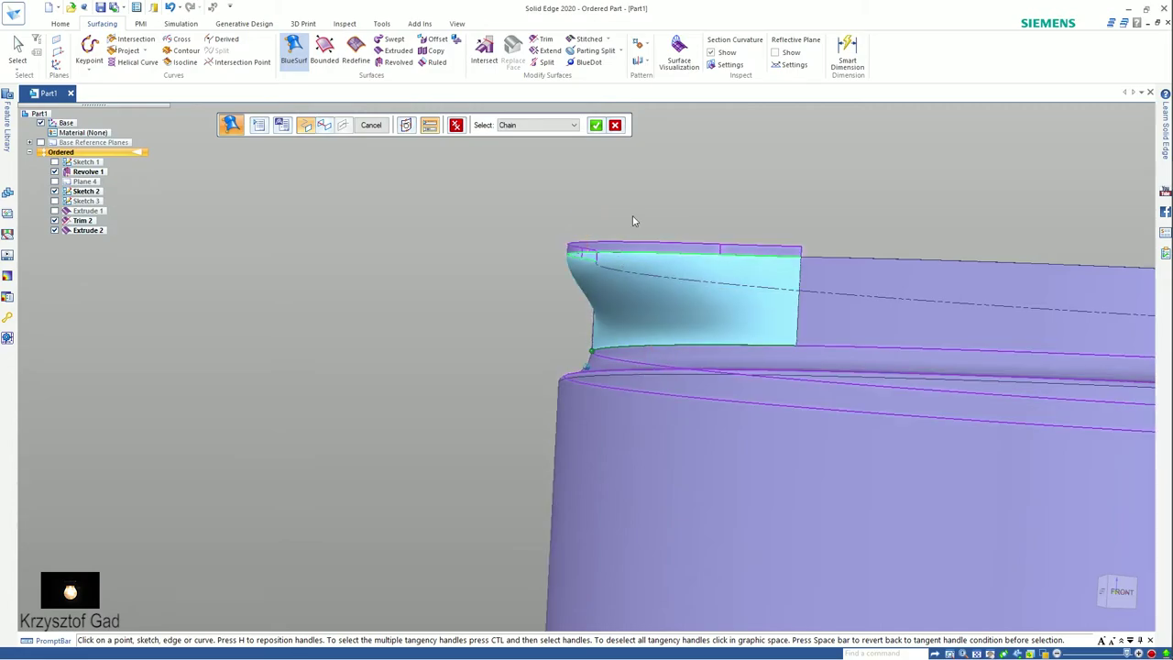
middle_click_drag(632, 215, 323, 152)
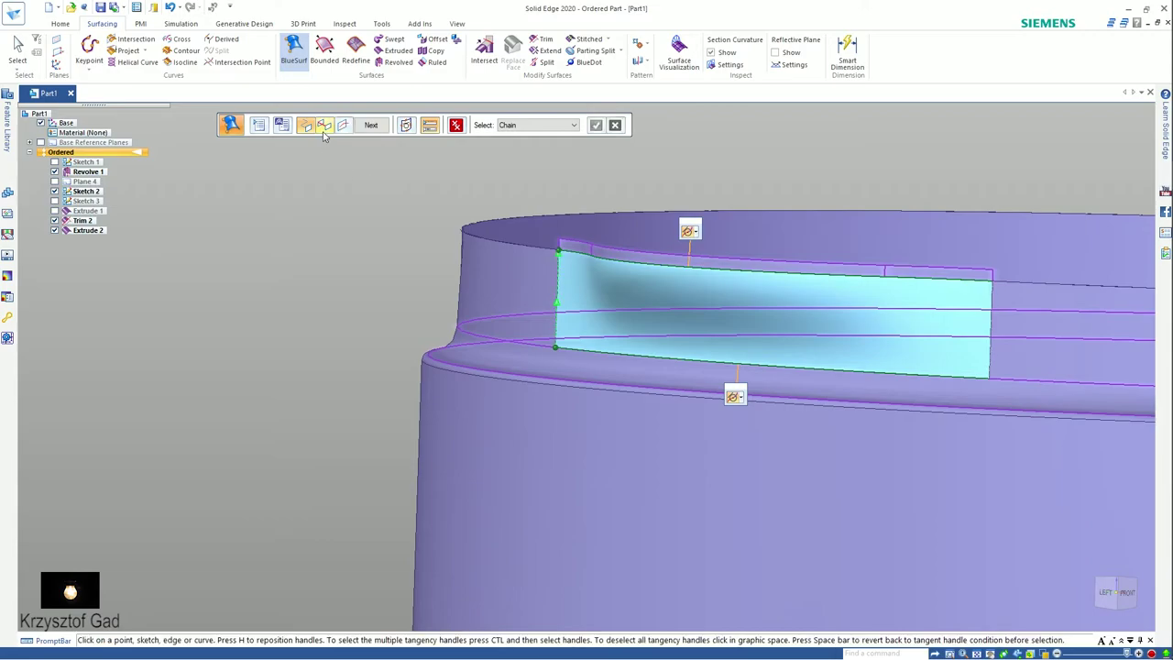
Step: Add a single-edge guide curve tangent to the cup and finish BlueSurf 1
left_click(325, 125)
middle_click_drag(366, 192, 534, 115)
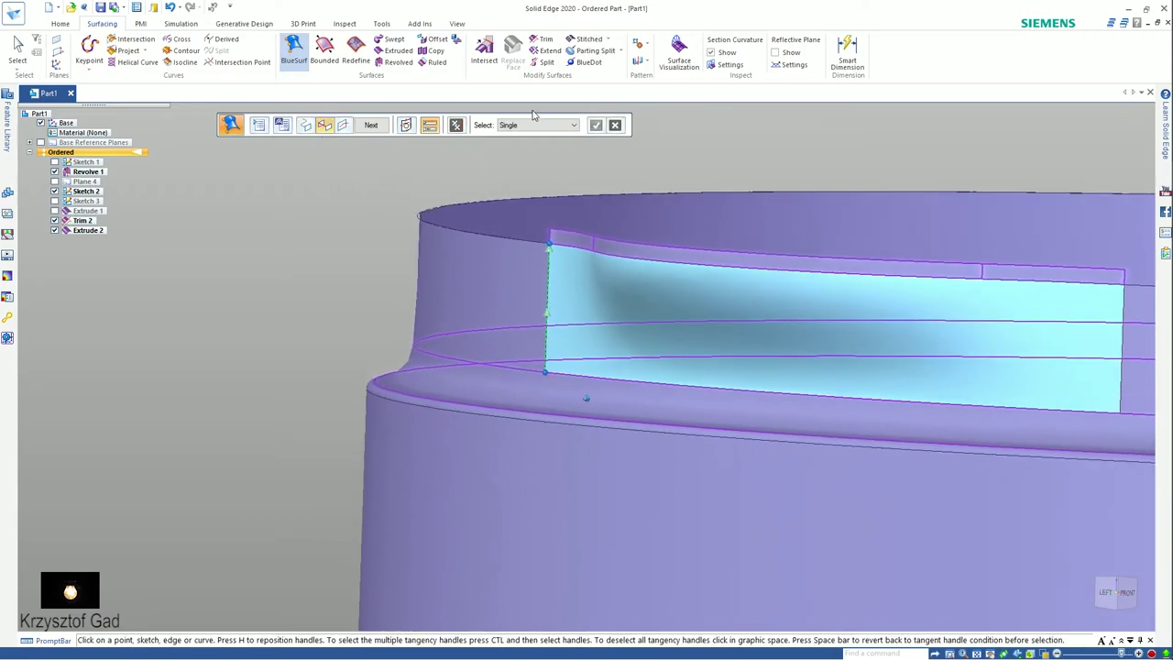
left_click(527, 136)
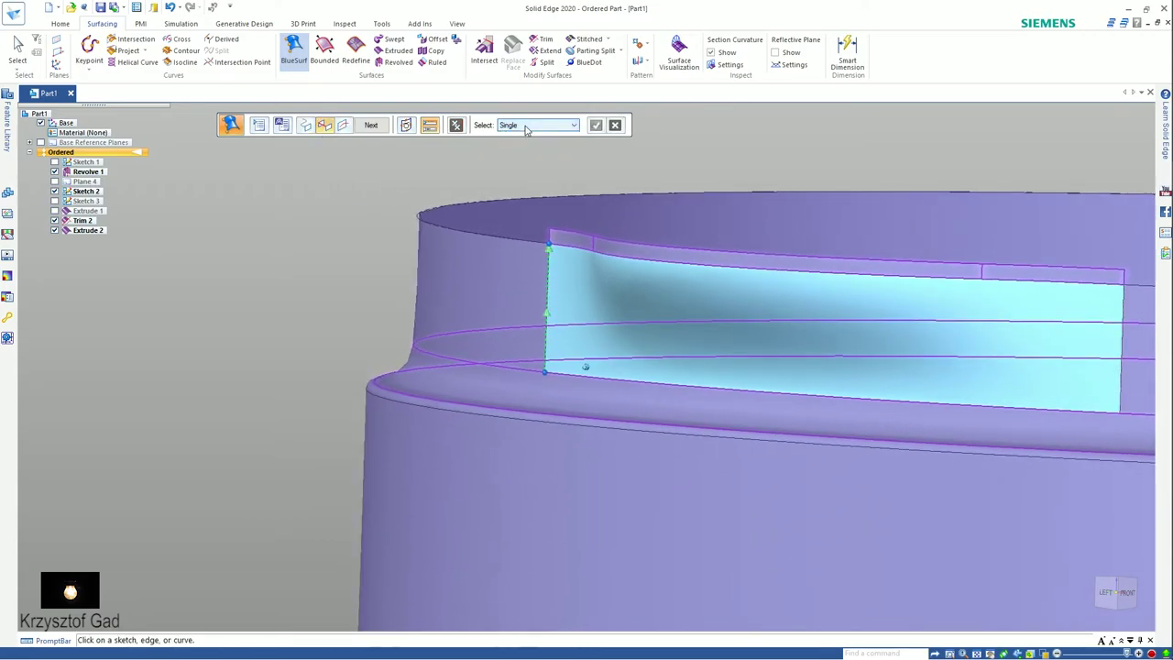
left_click(527, 129)
middle_click_drag(632, 196, 890, 339)
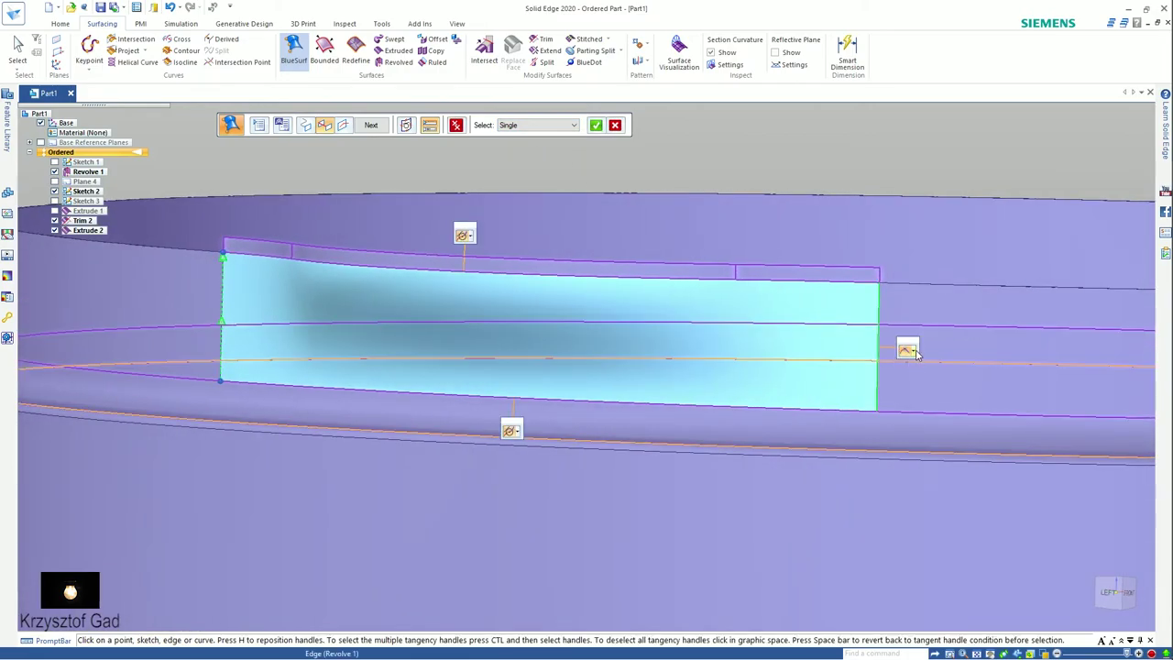
left_click(927, 379)
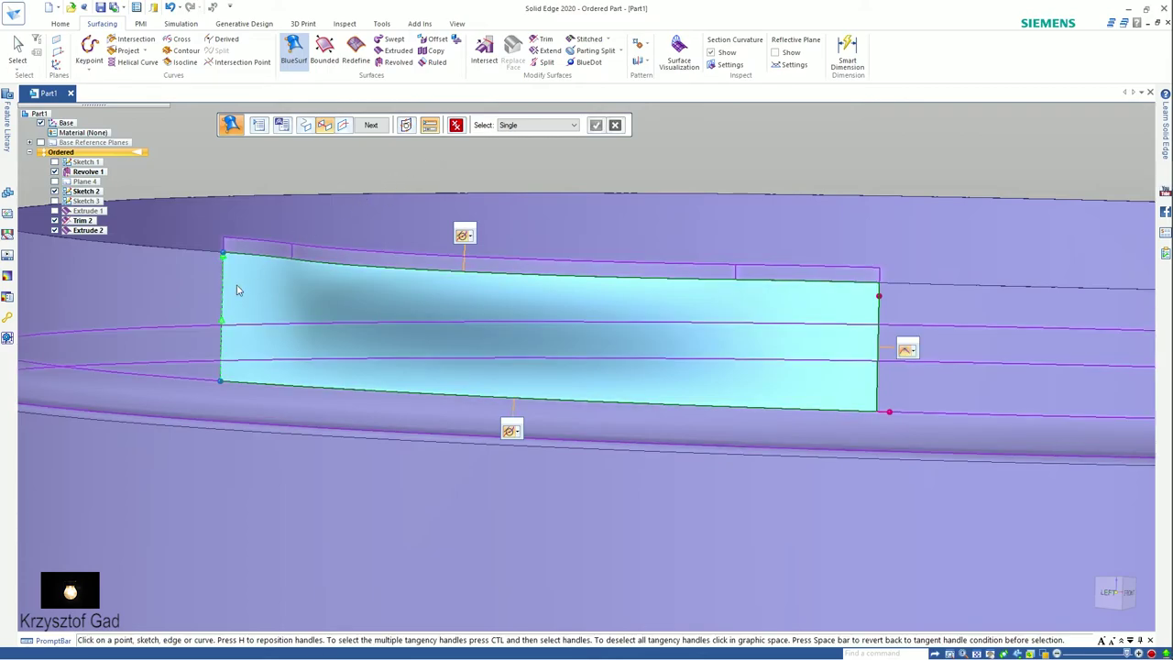
right_click(343, 174)
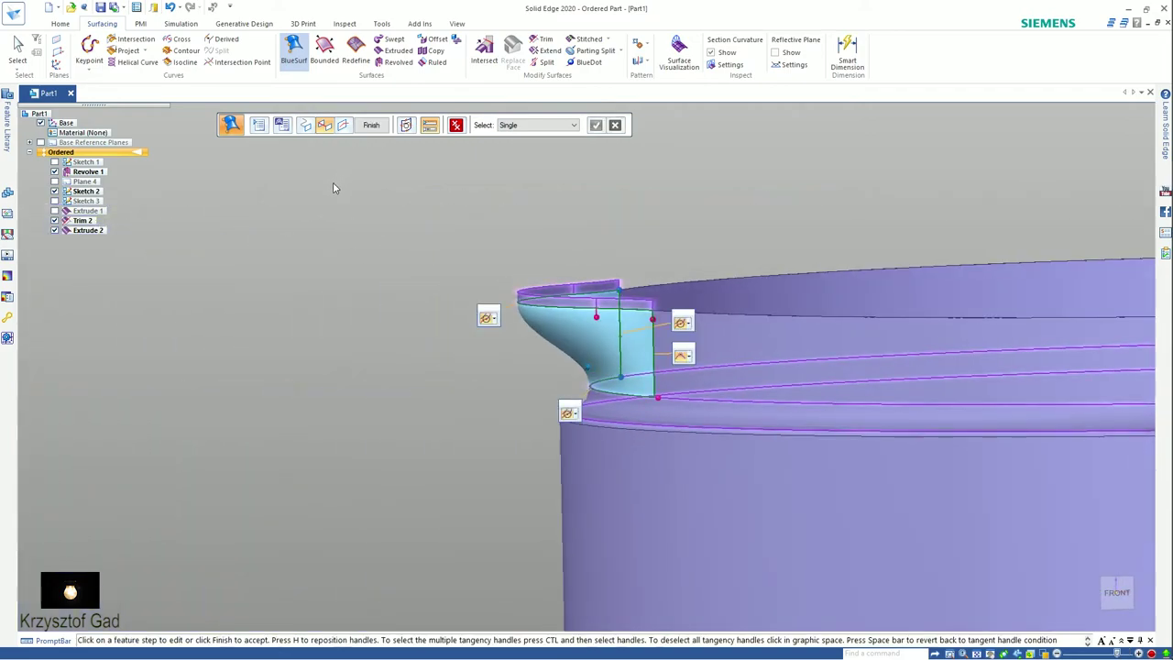
middle_click_drag(335, 205, 418, 189)
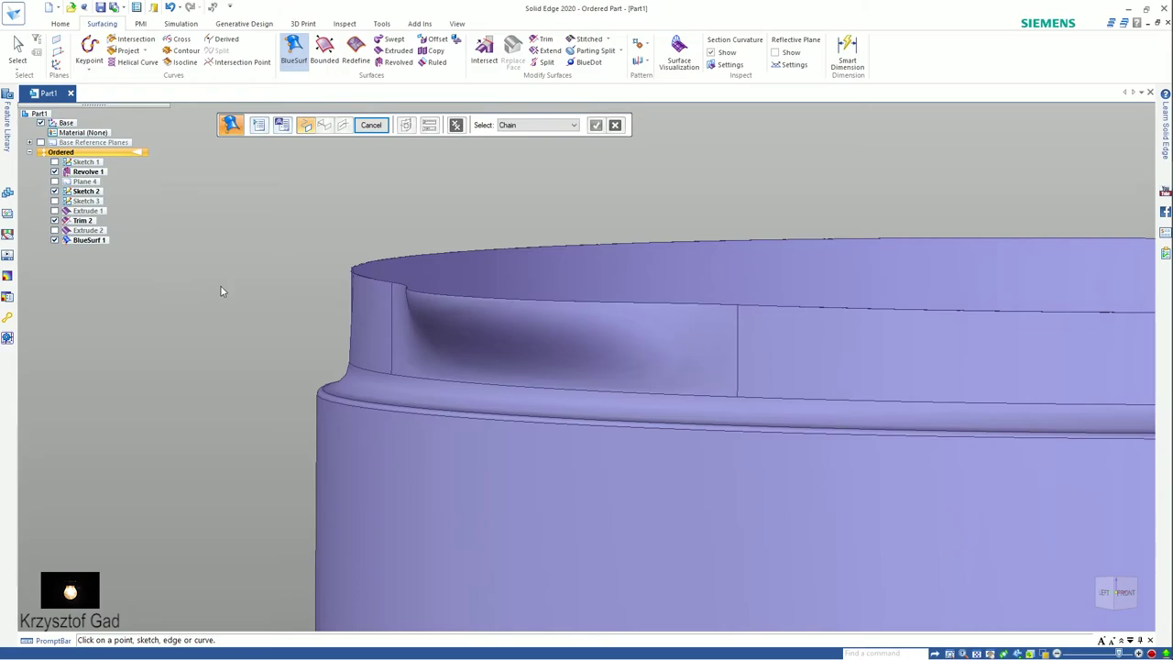
middle_click_drag(220, 287, 192, 298)
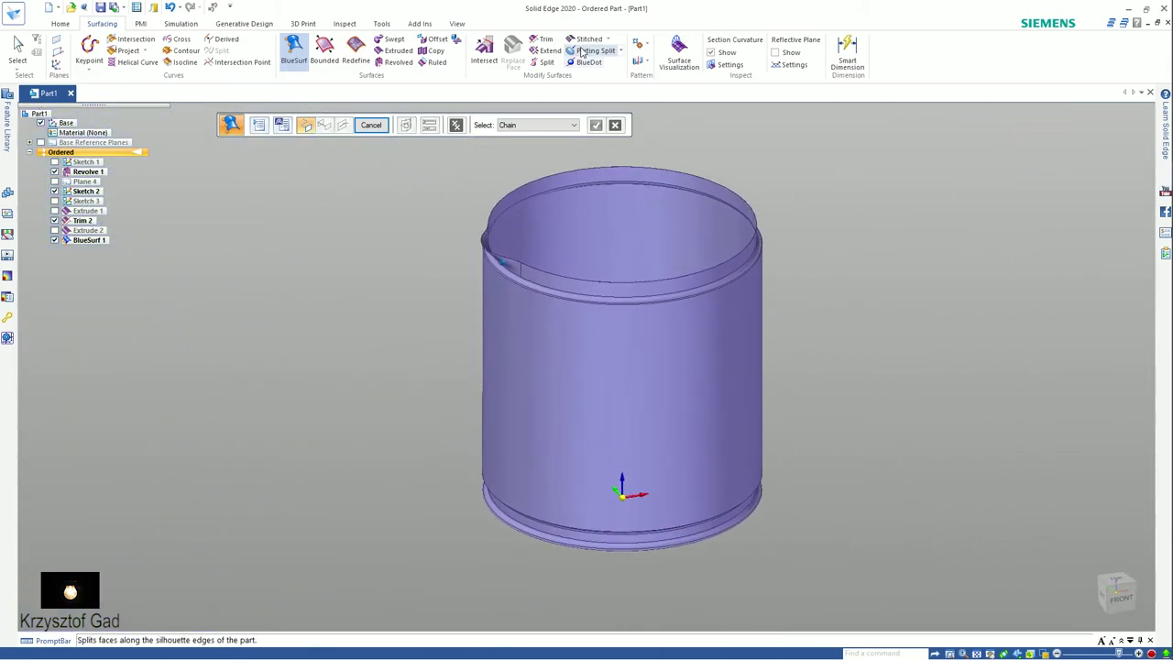
Step: Stitch the cup and spout surfaces into Stitch 1 at the default tolerance
left_click(583, 41)
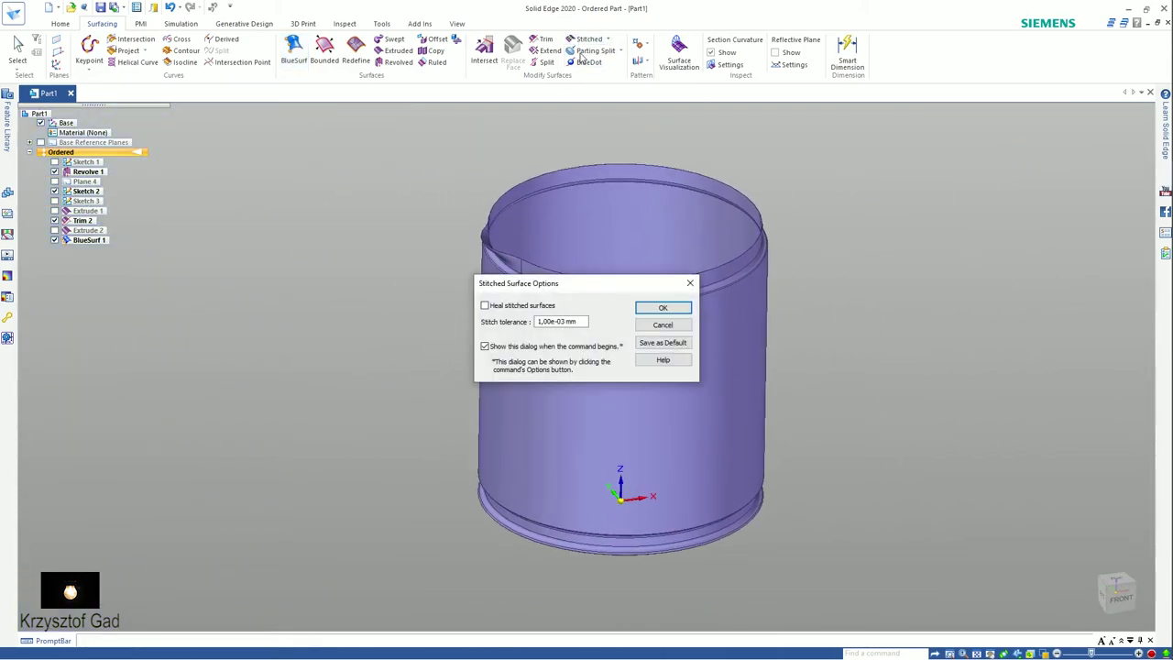
left_click(663, 311)
left_click(516, 265)
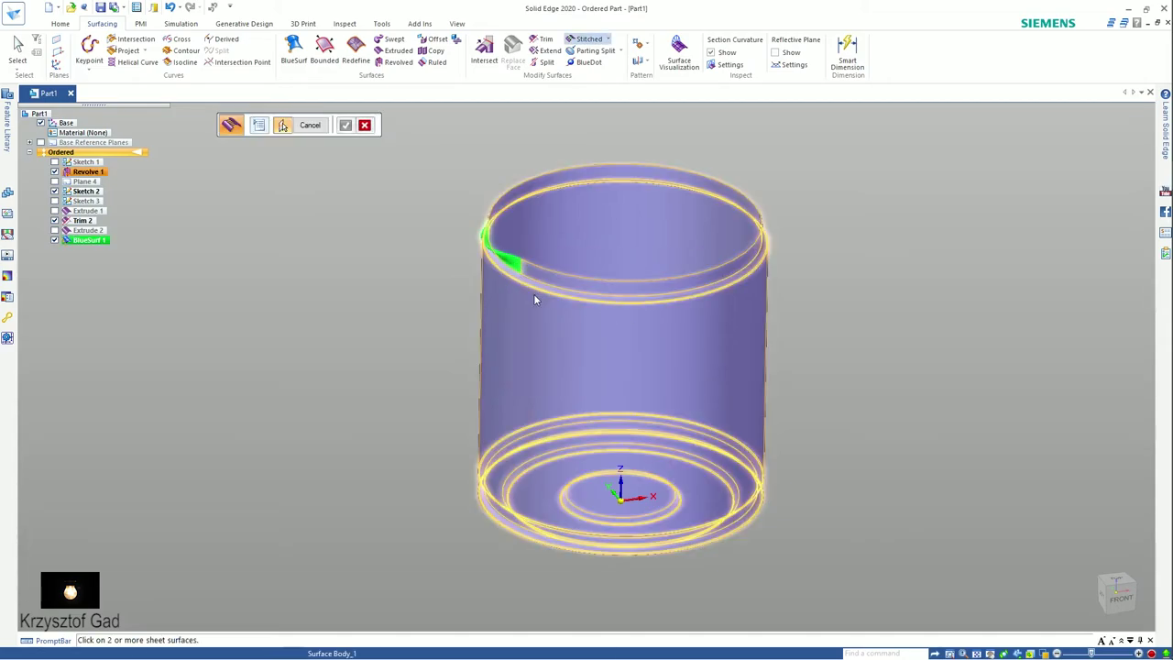
right_click(533, 293)
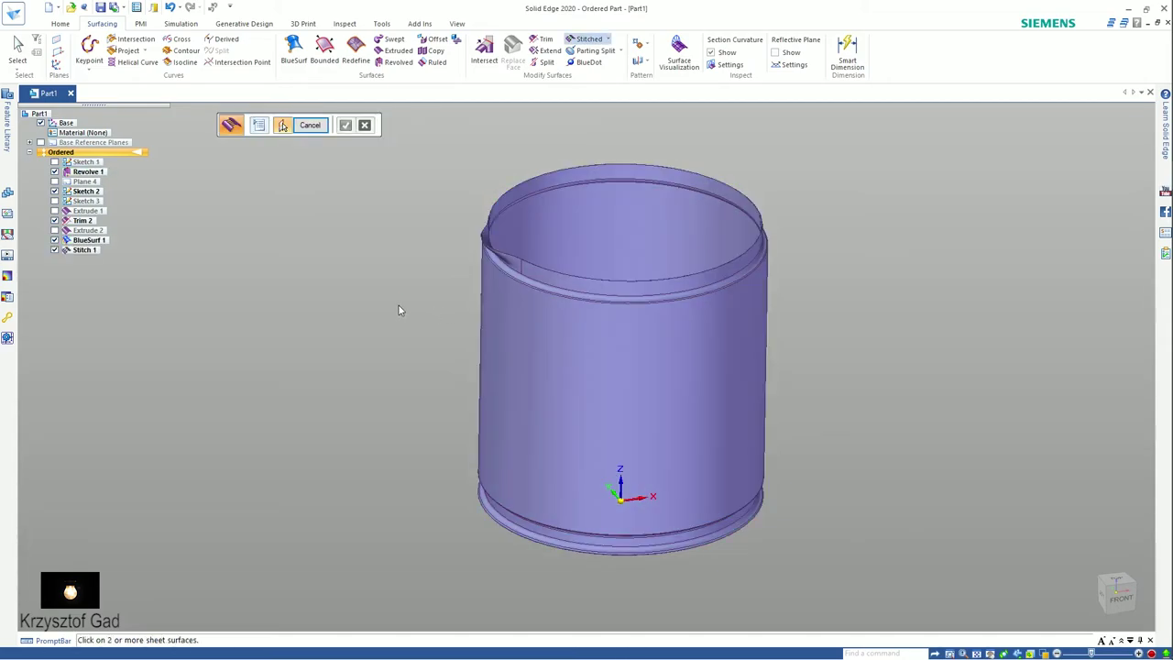
left_click(312, 128)
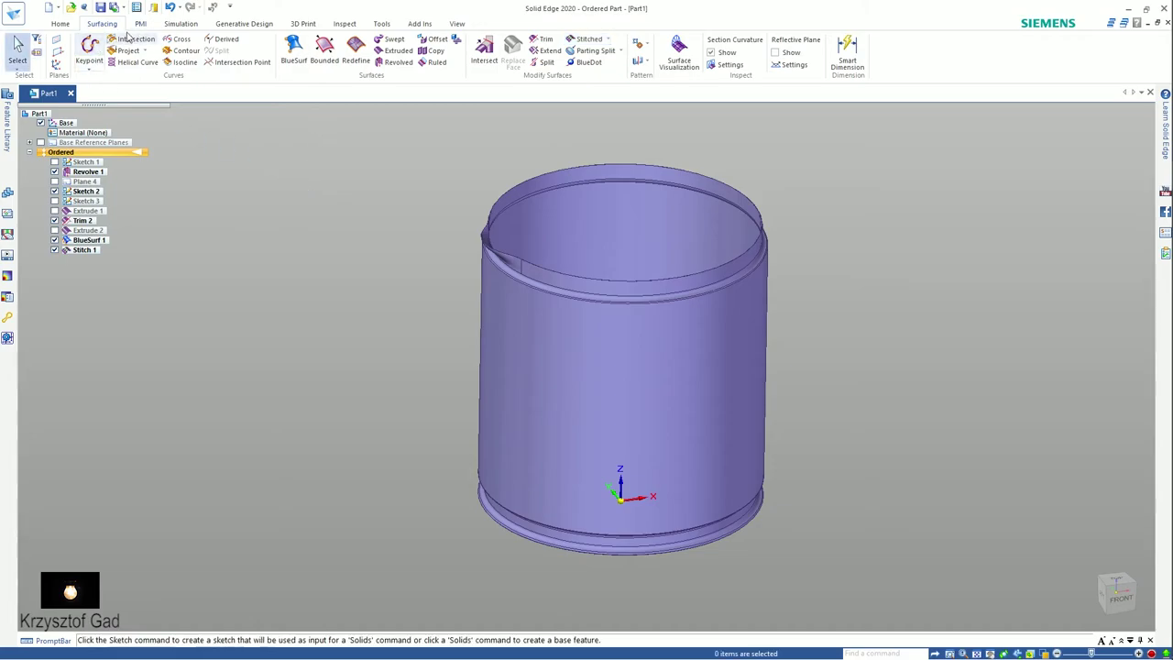
Step: Thicken the stitched surface 1.00 mm into a solid body as Thicken 1
left_click(61, 29)
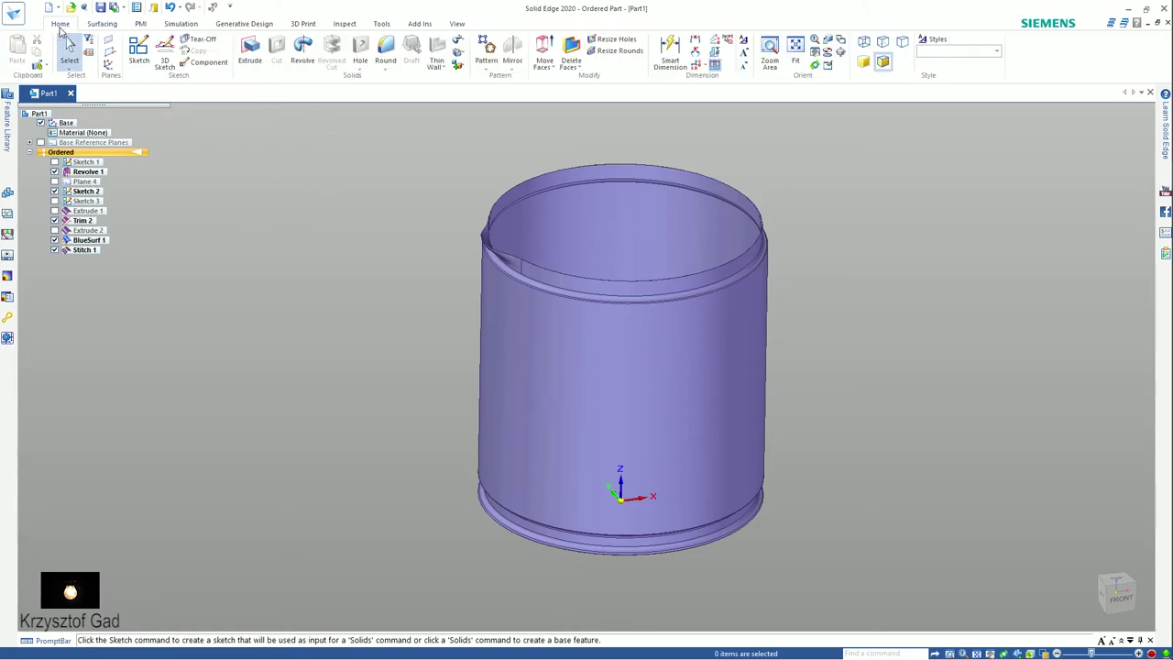
left_click(461, 46)
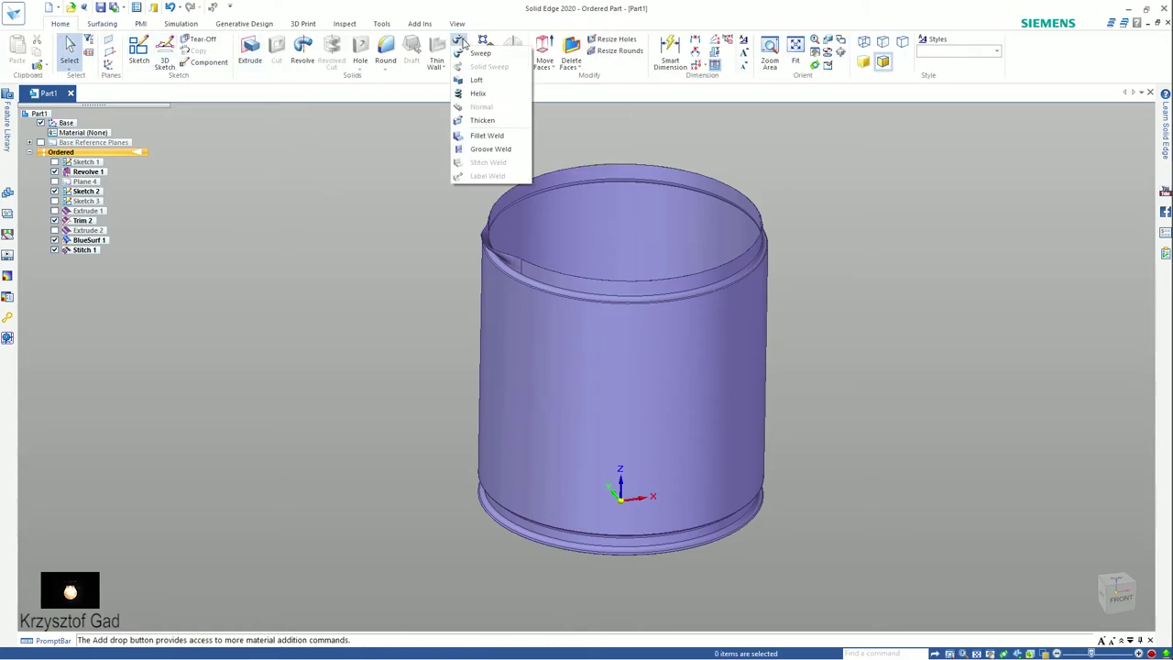
left_click(484, 123)
left_click(495, 279)
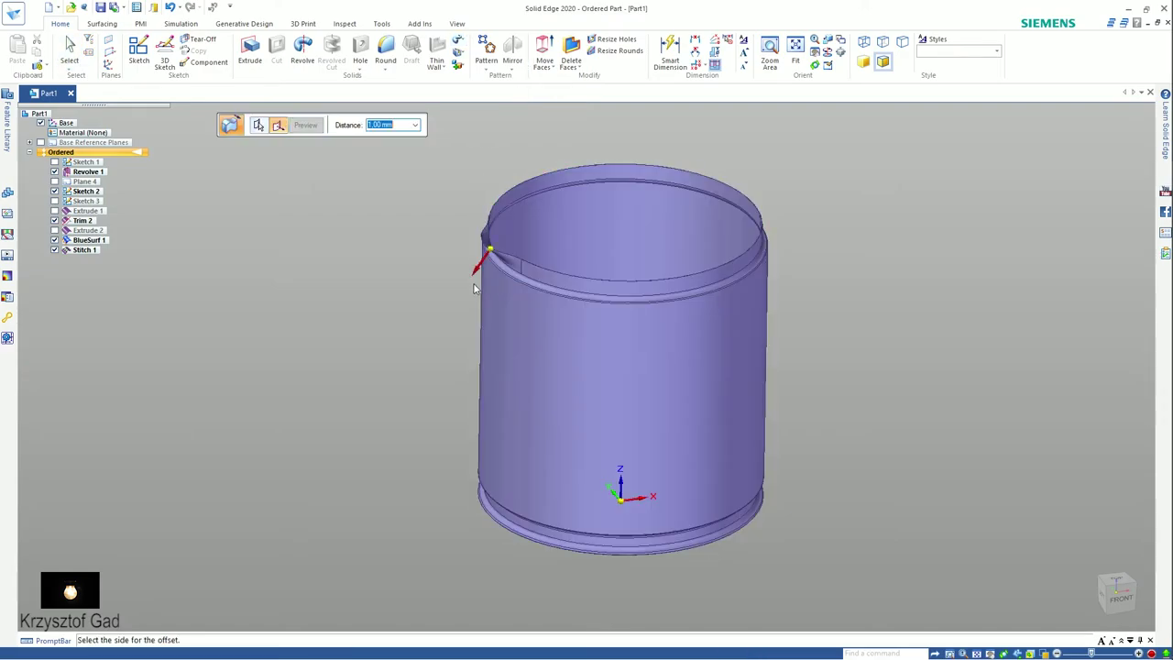
left_click(402, 261)
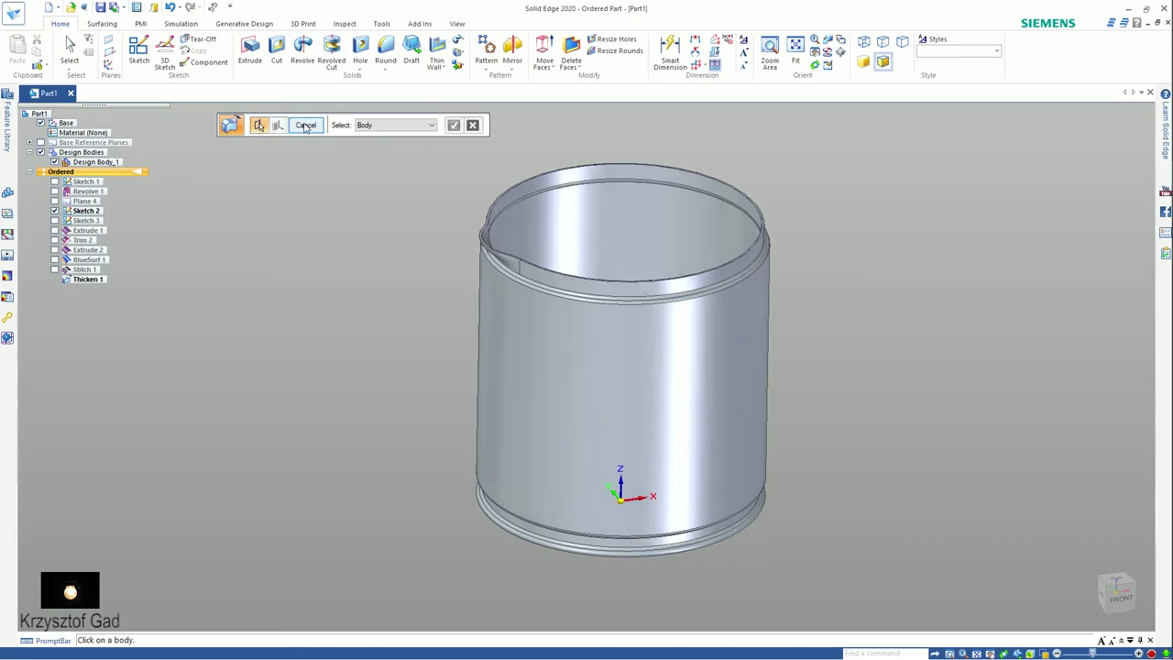
left_click(306, 127)
mouse_move(296, 178)
middle_mouse_down()
mouse_move(273, 199)
mouse_move(52, 139)
middle_mouse_up()
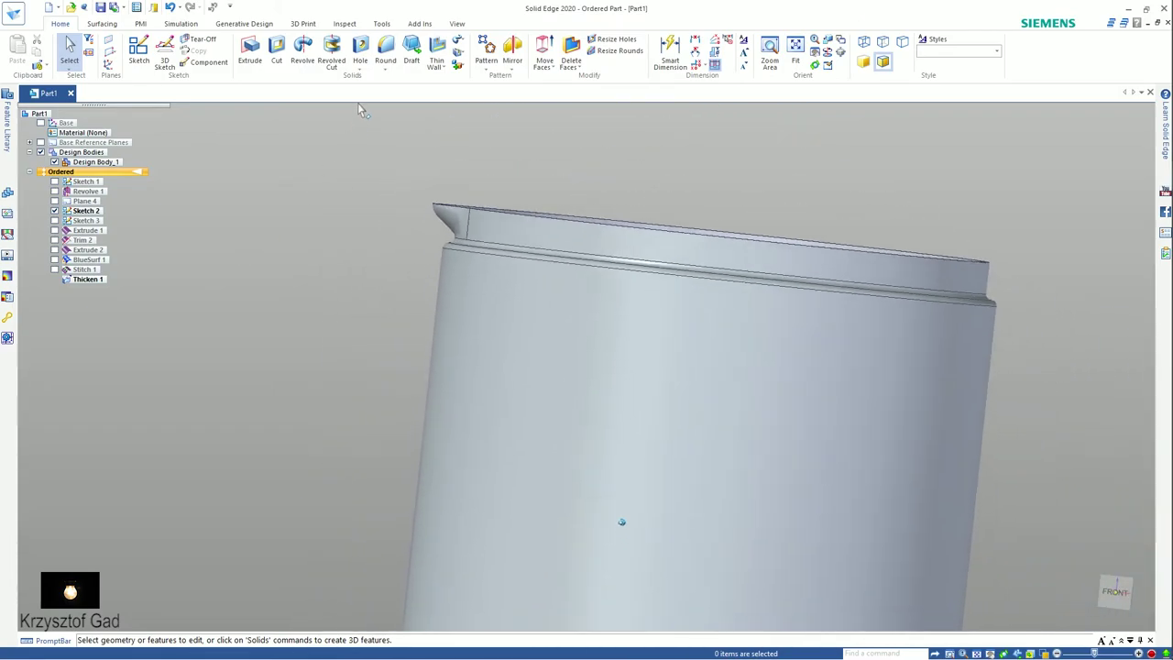
Step: Paint the cup body with the Glass style using Part Painter, checking it from the top
left_click(456, 24)
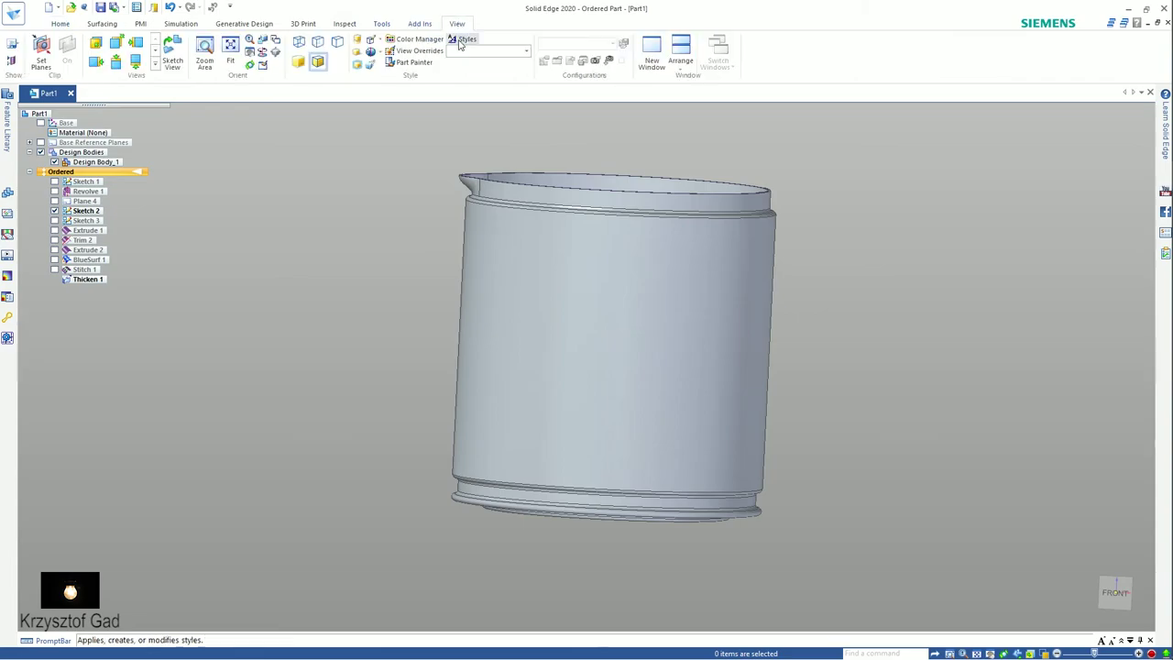
left_click(409, 63)
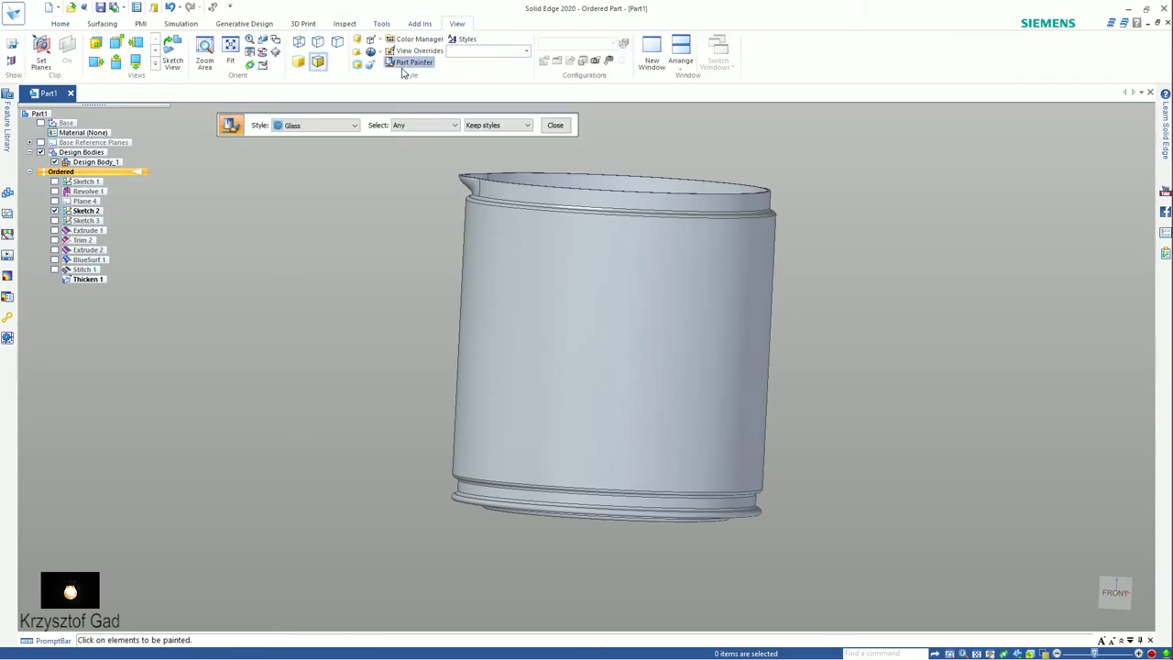
left_click(501, 241)
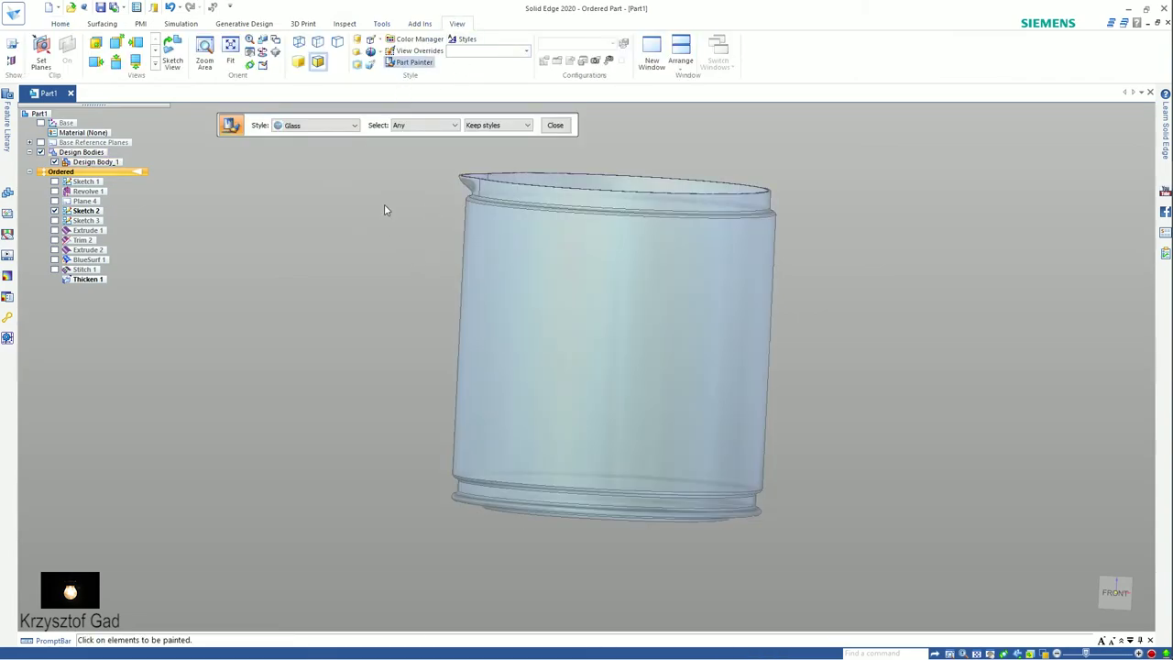
middle_click_drag(386, 203, 493, 127)
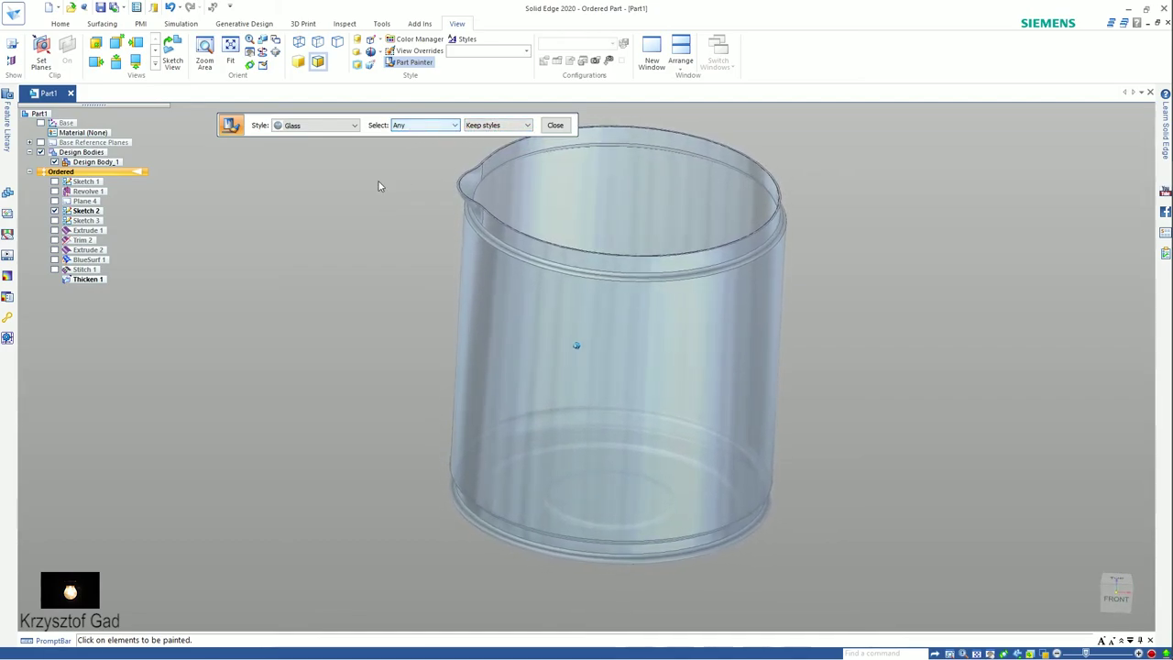
key("ctrl+t")
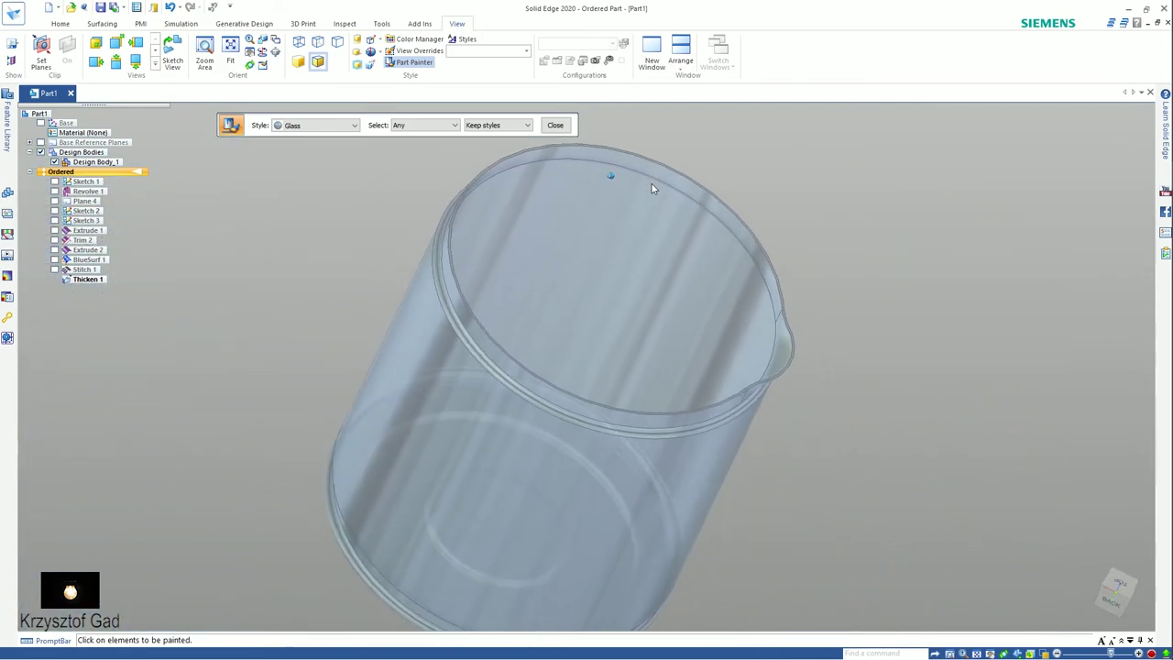
left_click(559, 128)
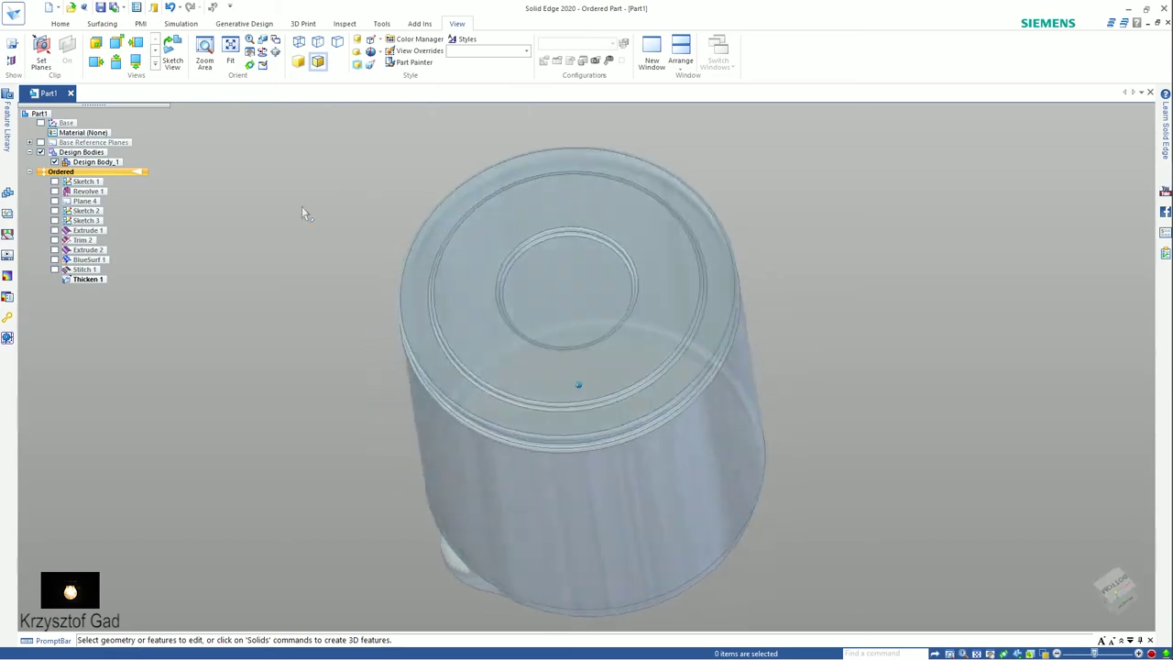